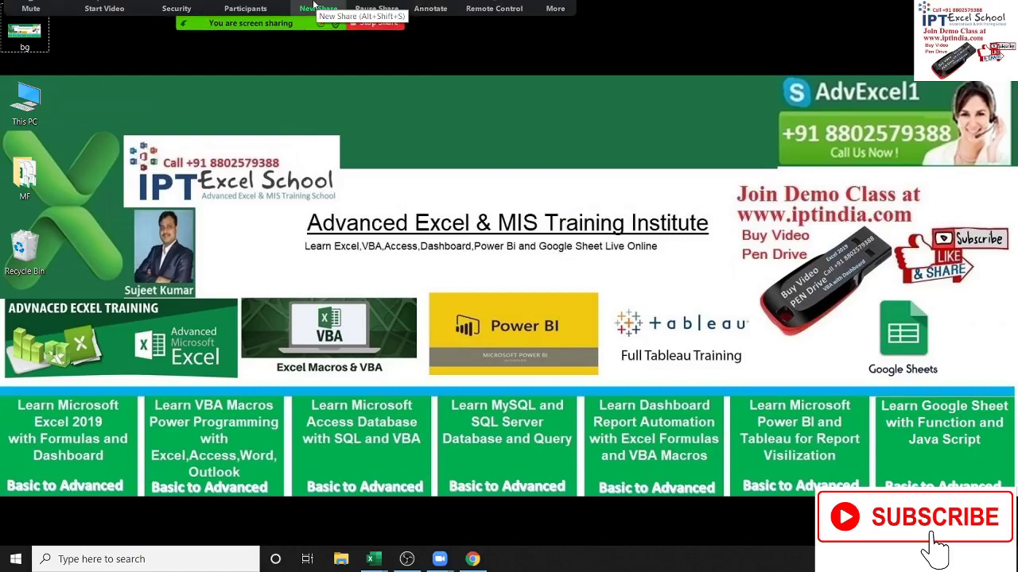
# Start the session recording, bring Book1 forward, and select a cell on blank Sheet3.
pyautogui.click(555, 16)
pyautogui.click(608, 57)
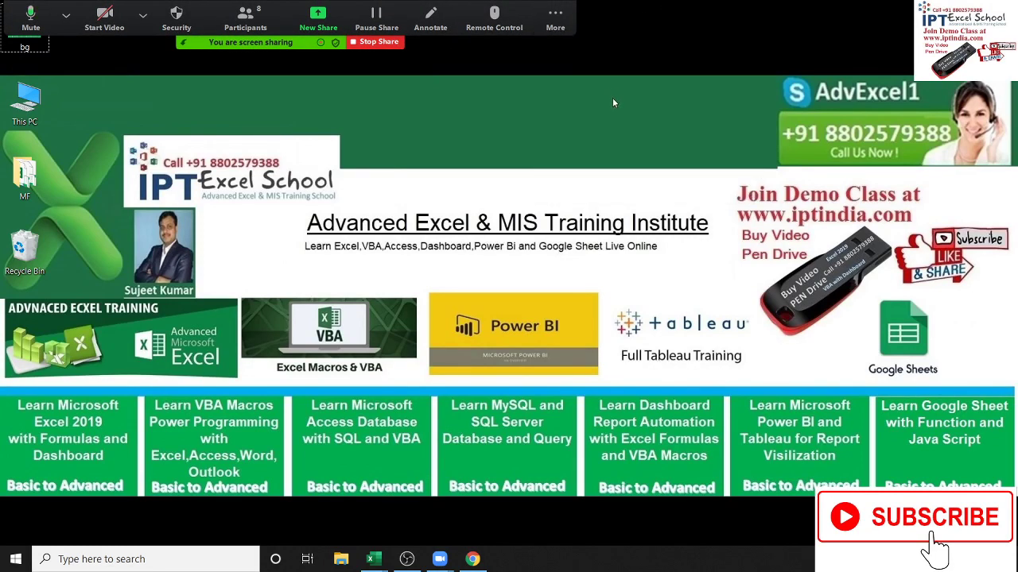
pyautogui.moveTo(371, 559)
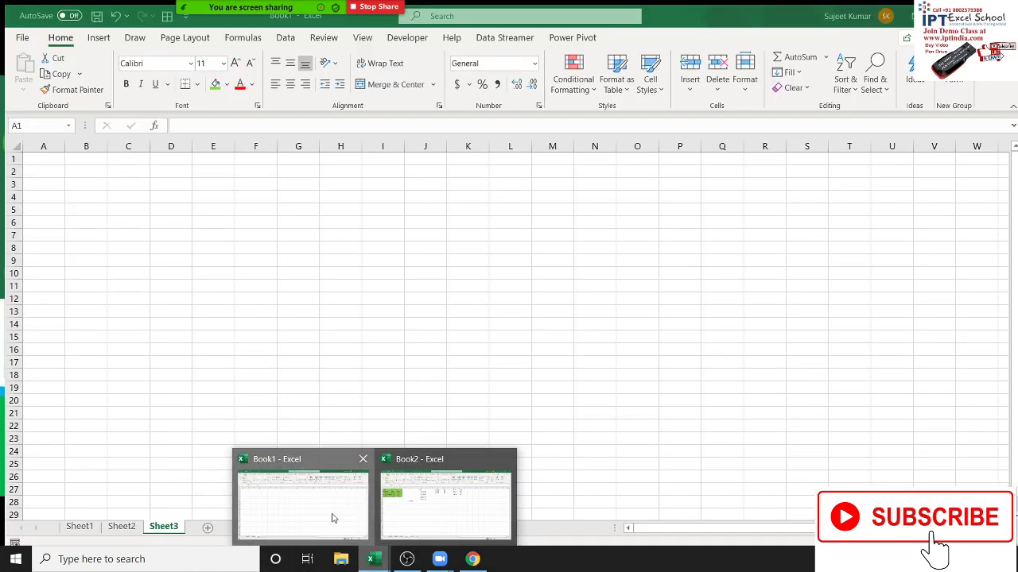
pyautogui.click(332, 517)
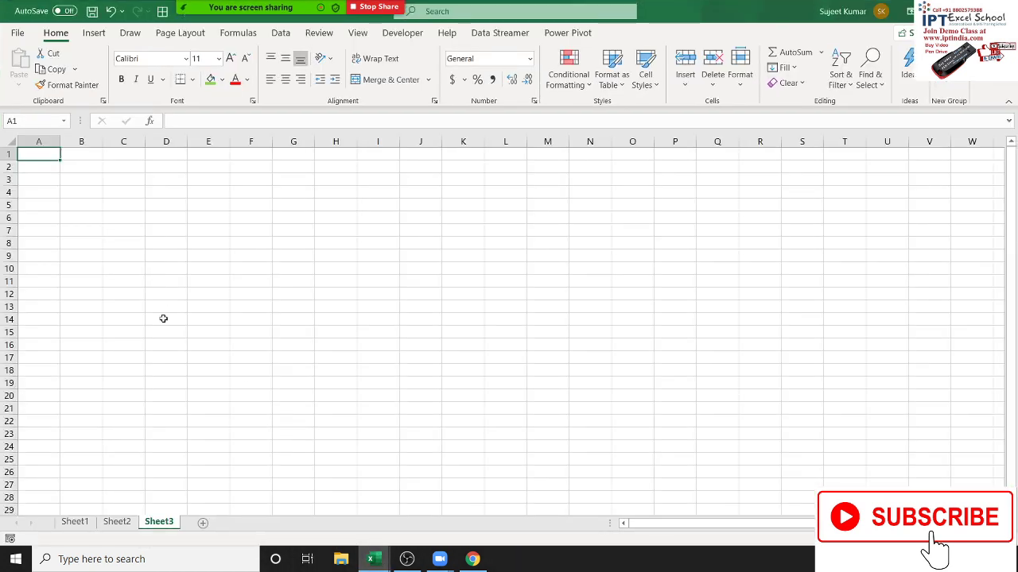
pyautogui.keyDown('ctrl'); pyautogui.scroll(2, 141, 348); pyautogui.keyUp('ctrl')
pyautogui.keyDown('ctrl'); pyautogui.scroll(4, 149, 366); pyautogui.keyUp('ctrl')
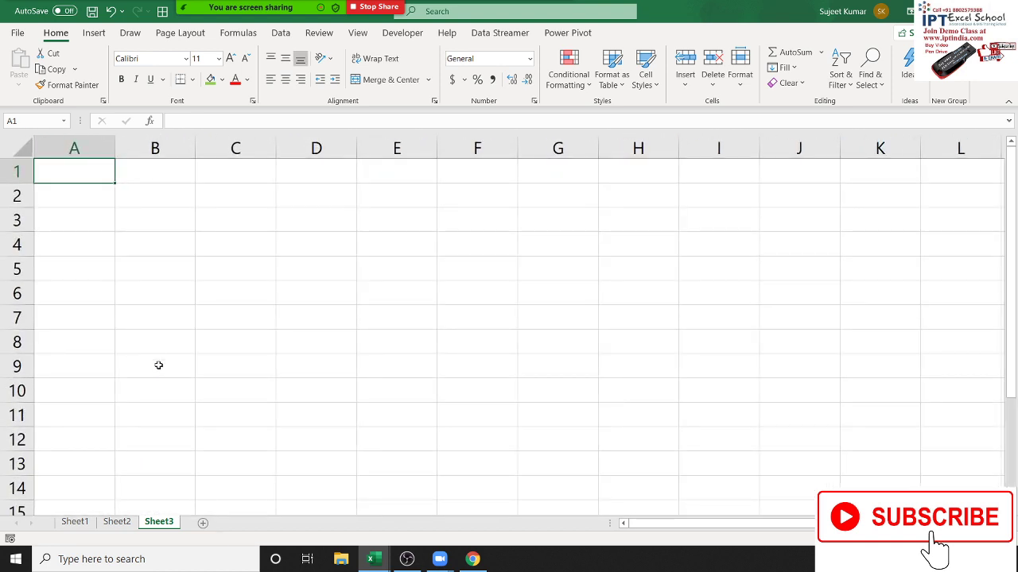
pyautogui.keyDown('ctrl'); pyautogui.scroll(2, 158, 358); pyautogui.keyUp('ctrl')
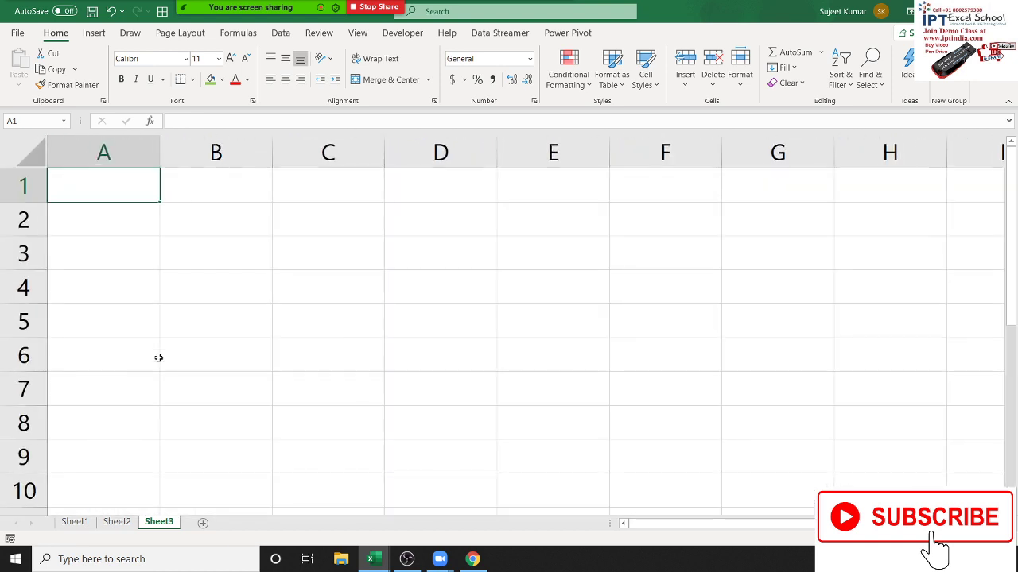
pyautogui.click(147, 263)
# Type the 'Airlines' header in cell A1.
pyautogui.click(130, 191)
pyautogui.write('Ai')
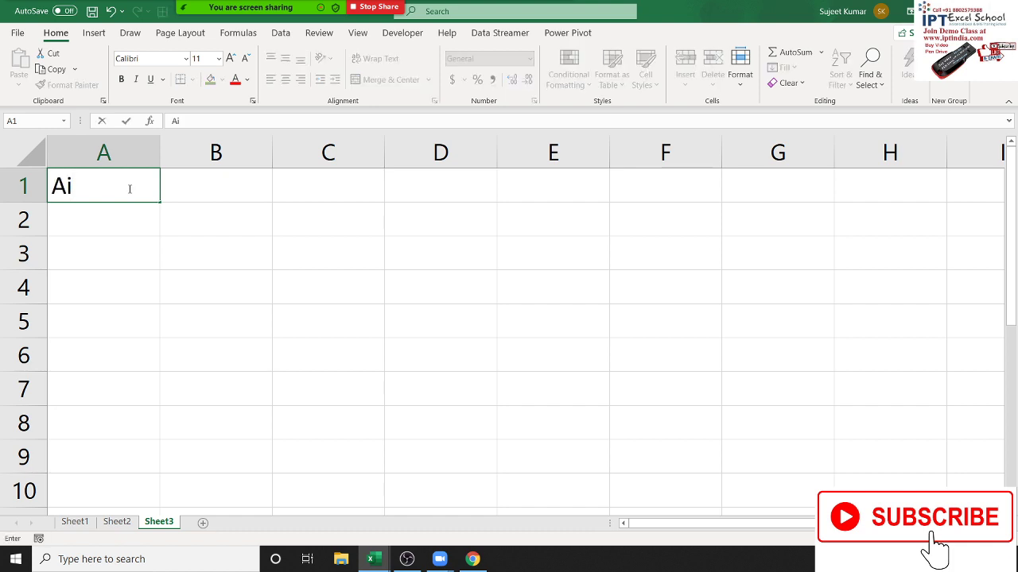
pyautogui.write('rlines')
pyautogui.press('Return')
# Enter the code lists 'AA,AA,AA,AA' in A2 and 'AI,FL,YI,YK' in A3.
pyautogui.write('AA.')
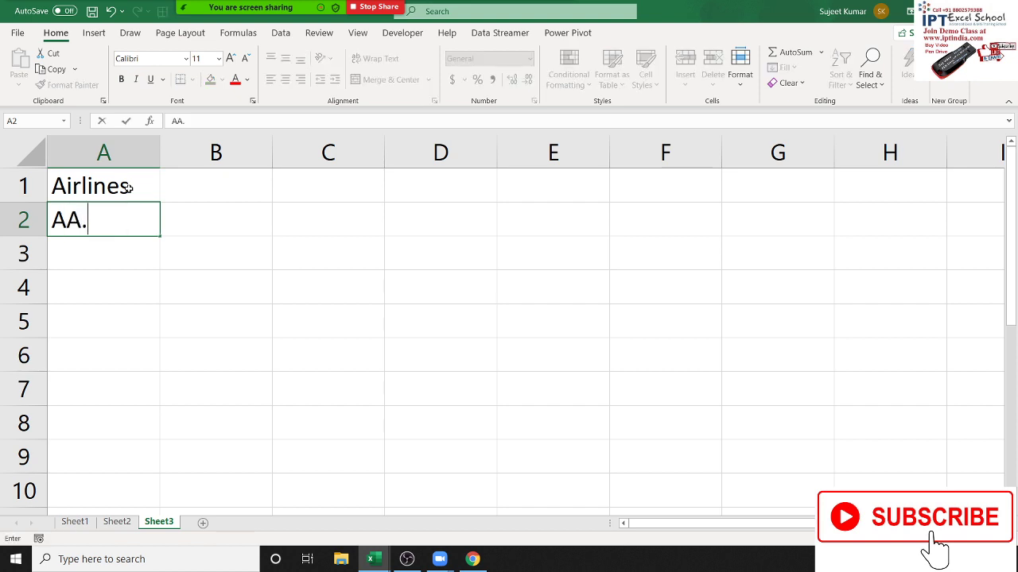
pyautogui.press('BackSpace')
pyautogui.write('AA.')
pyautogui.press('BackSpace')
pyautogui.write(',AA')
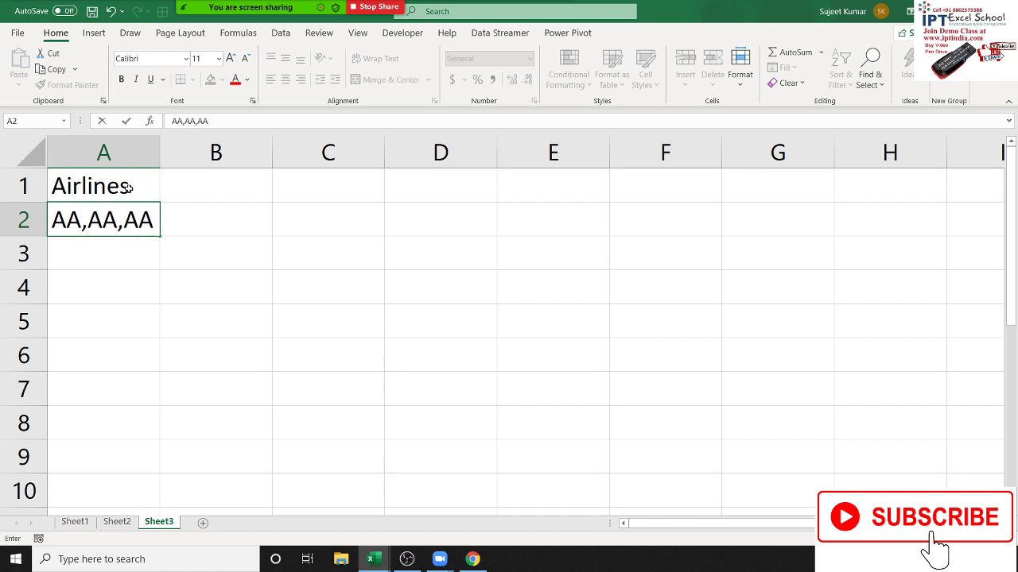
pyautogui.write(',AA')
pyautogui.press('Return')
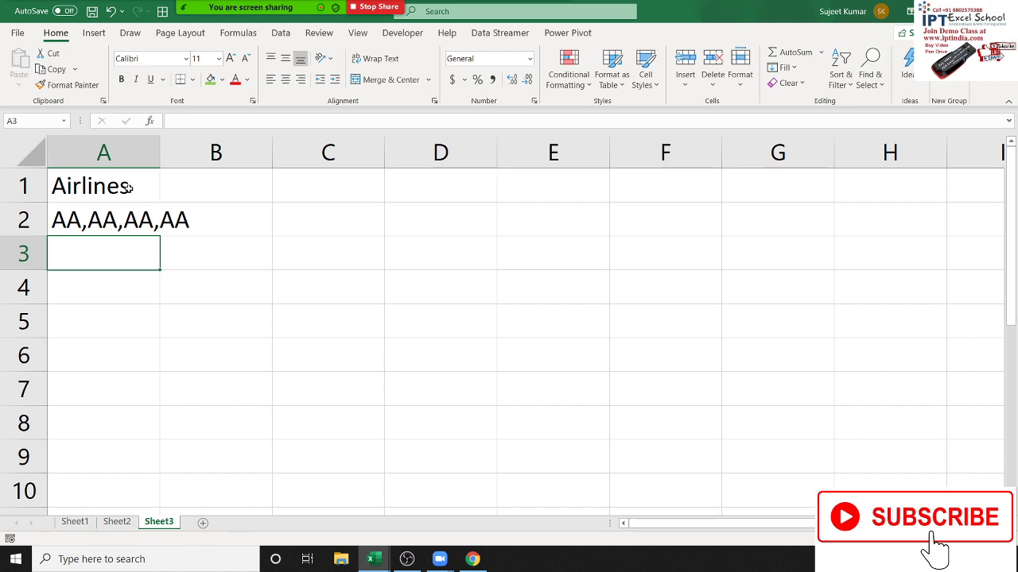
pyautogui.write('AI')
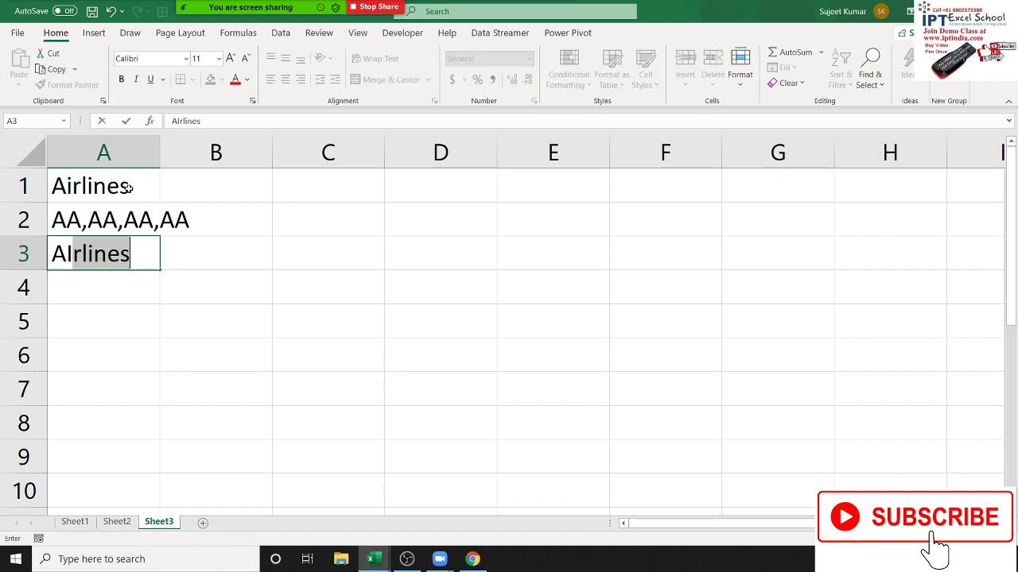
pyautogui.write(',')
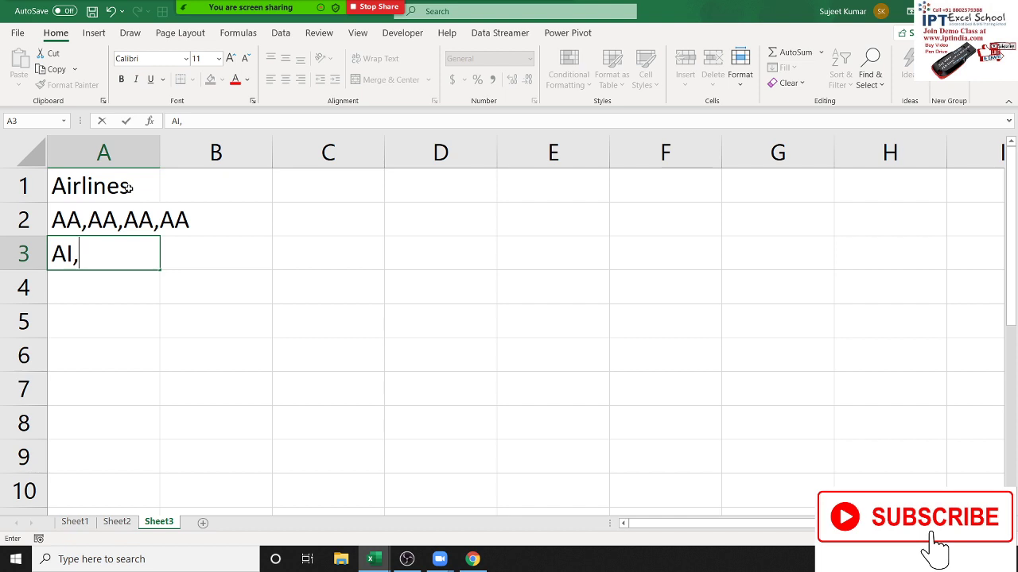
pyautogui.write('FL,')
pyautogui.write('YI,')
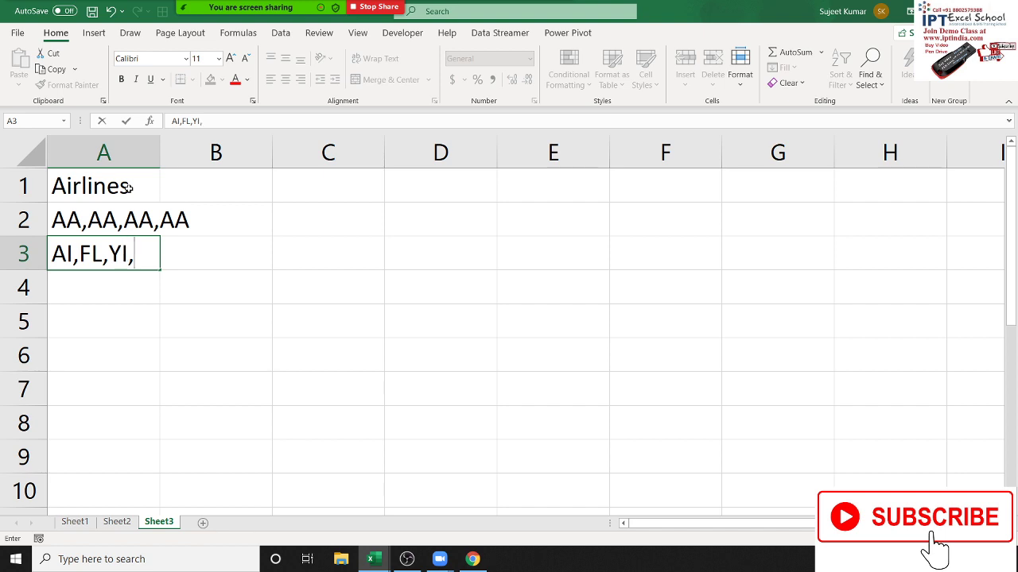
pyautogui.write('Y')
pyautogui.write('K')
pyautogui.click(141, 313)
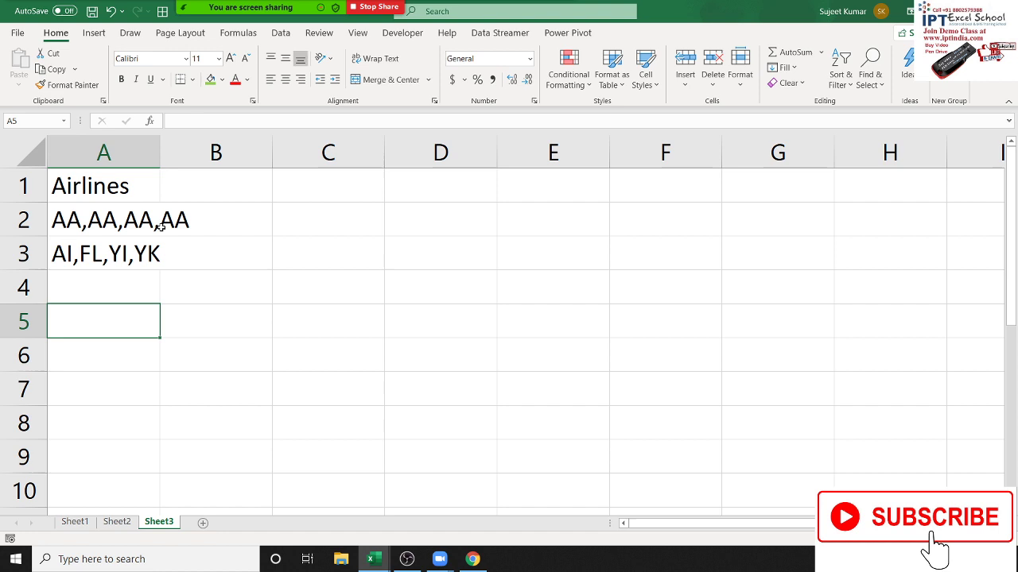
# AutoFit column A to the longest code list and review the A2 and A3 entries.
pyautogui.doubleClick(160, 153)
pyautogui.click(161, 215)
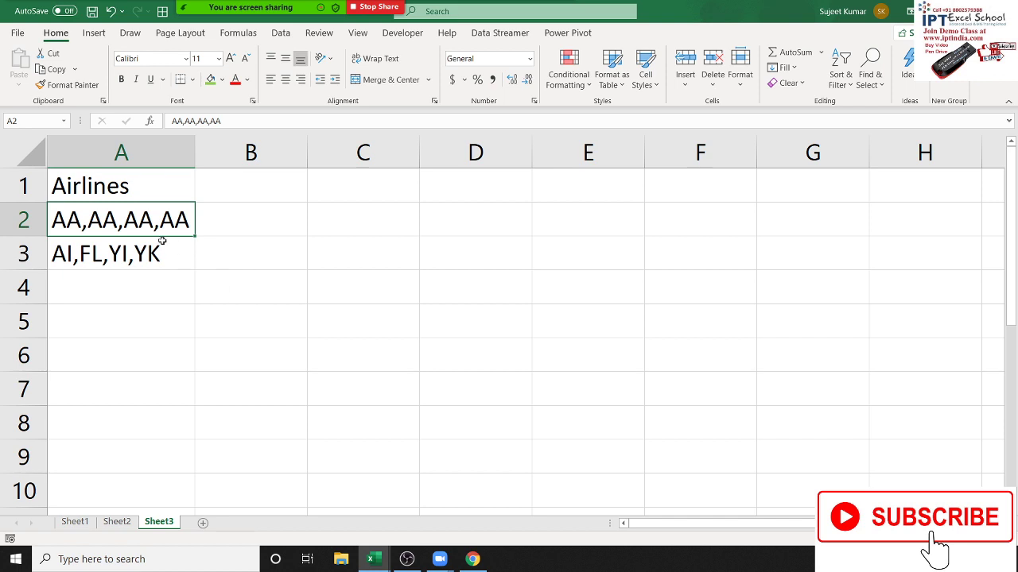
pyautogui.click(147, 248)
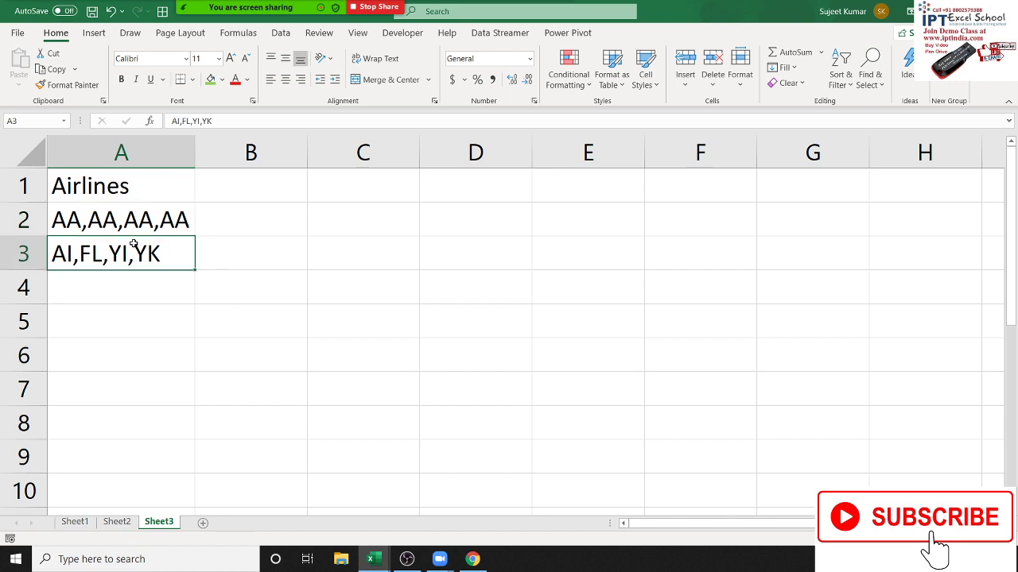
pyautogui.click(108, 225)
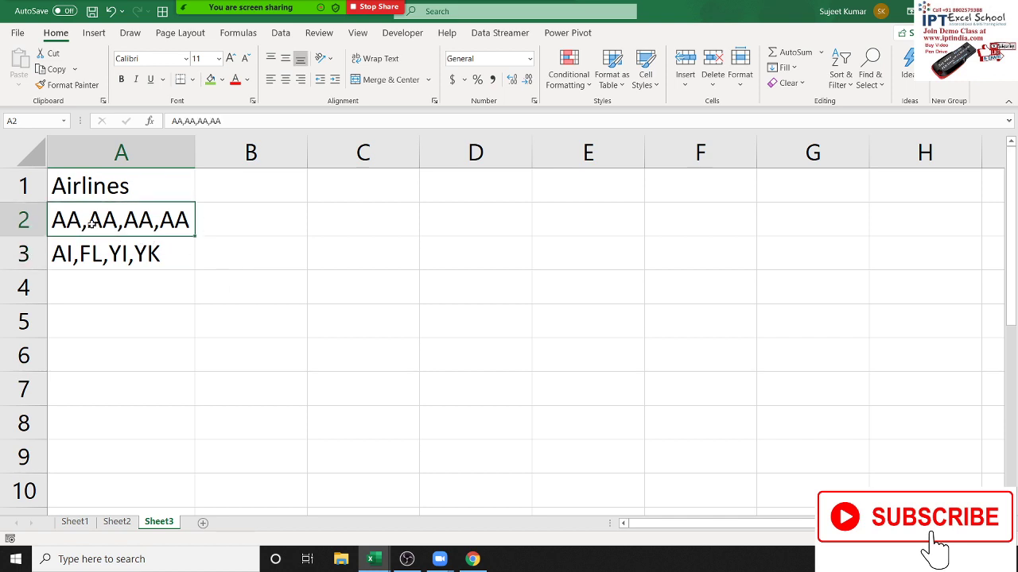
pyautogui.doubleClick(79, 222)
pyautogui.moveTo(51, 222); pyautogui.dragTo(118, 223)
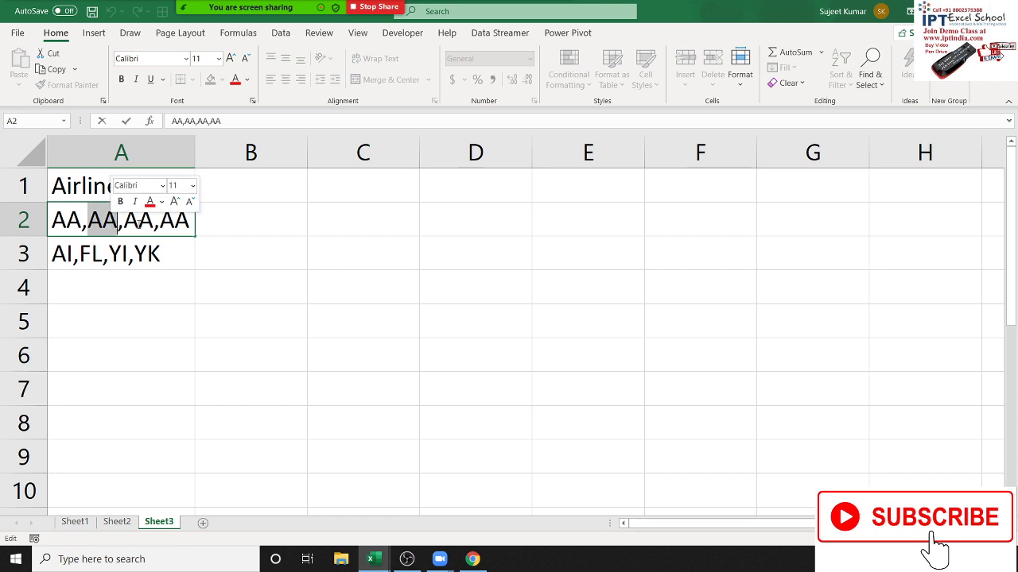
pyautogui.press('Escape')
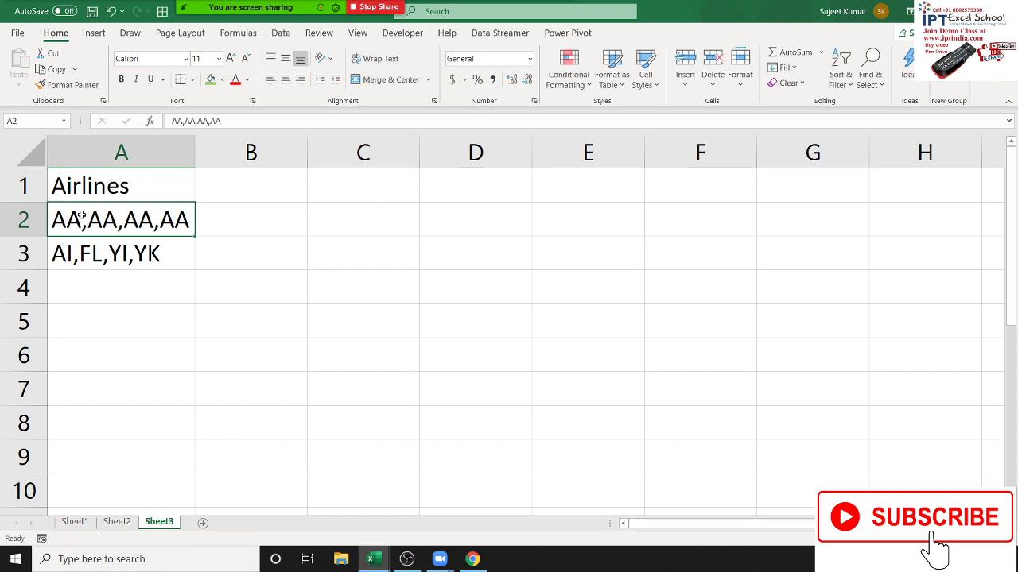
pyautogui.click(237, 233)
# Enter =LEFT(A2,2) in B2 so it shows the first code AA.
pyautogui.write('=')
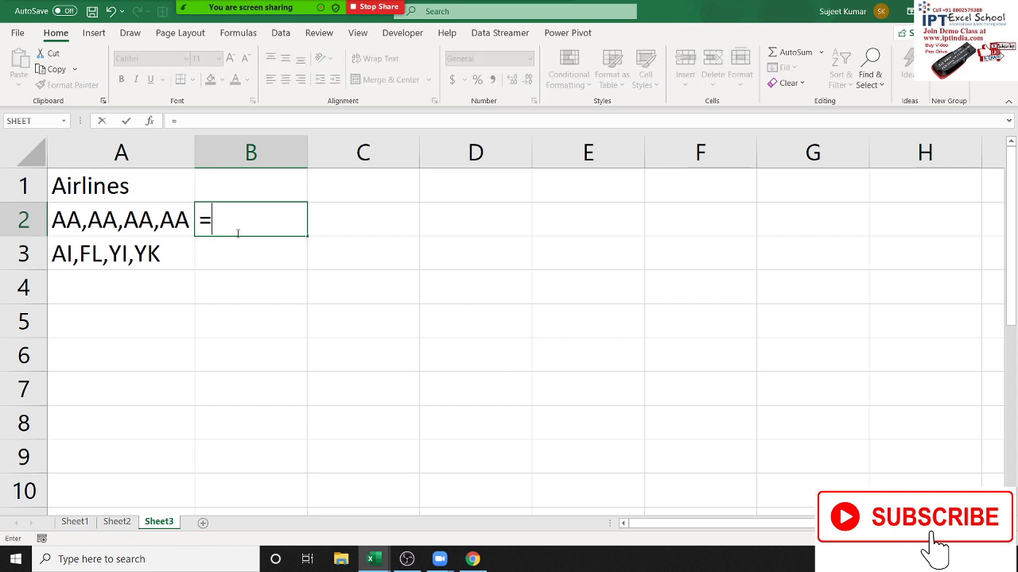
pyautogui.write('ri')
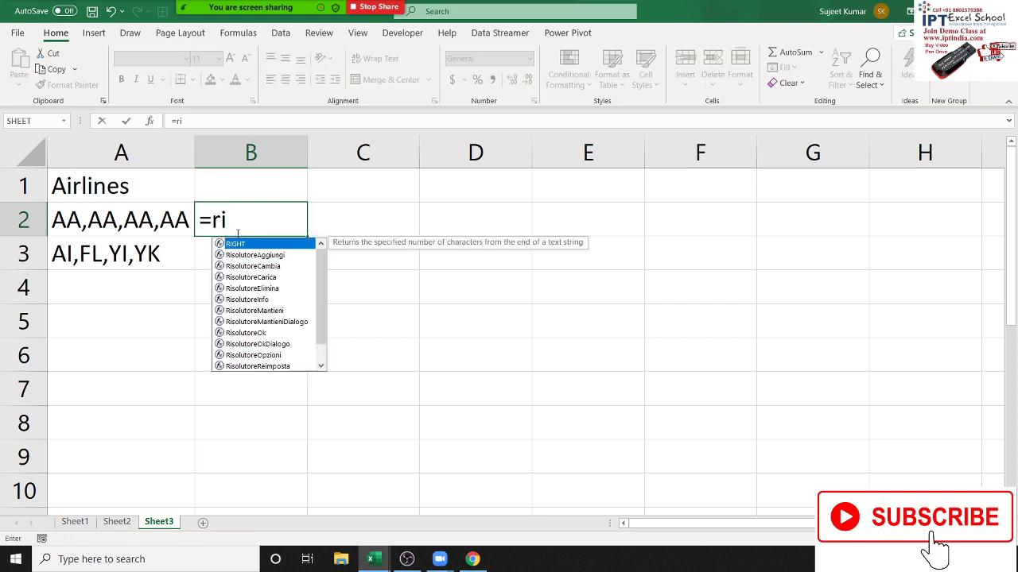
pyautogui.press('Escape')
pyautogui.press('Escape')
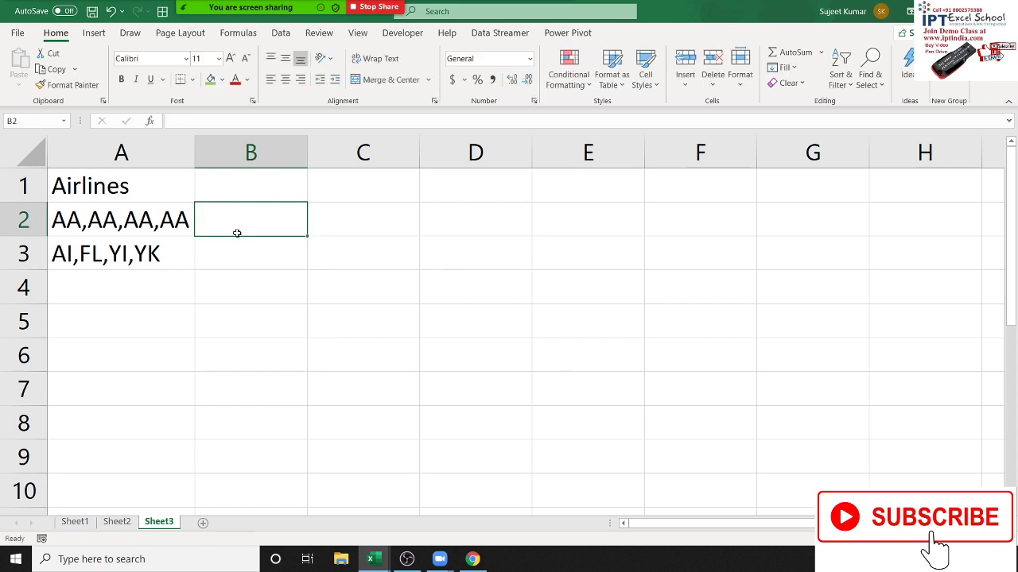
pyautogui.write('=l')
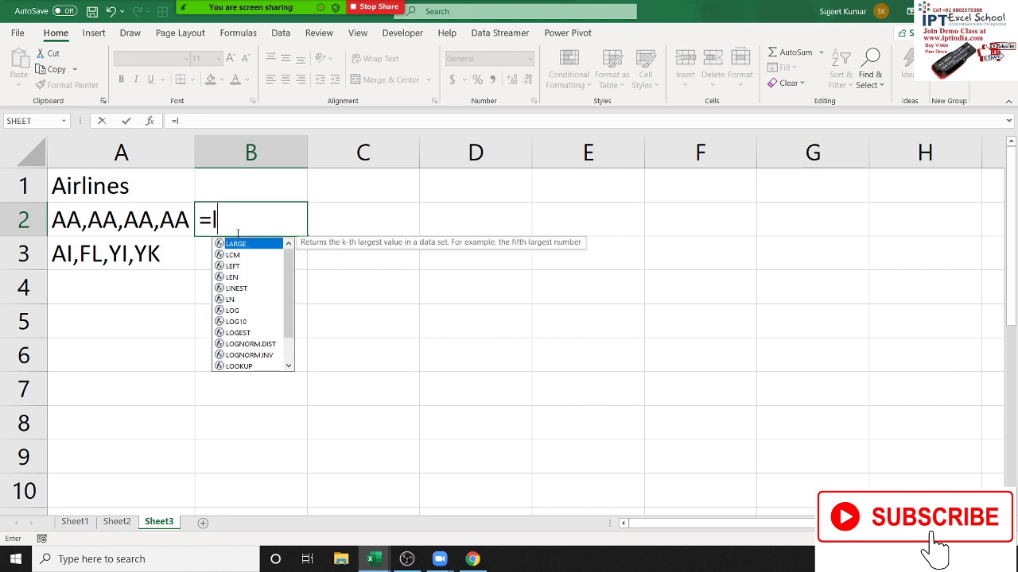
pyautogui.write('e')
pyautogui.press('Tab')
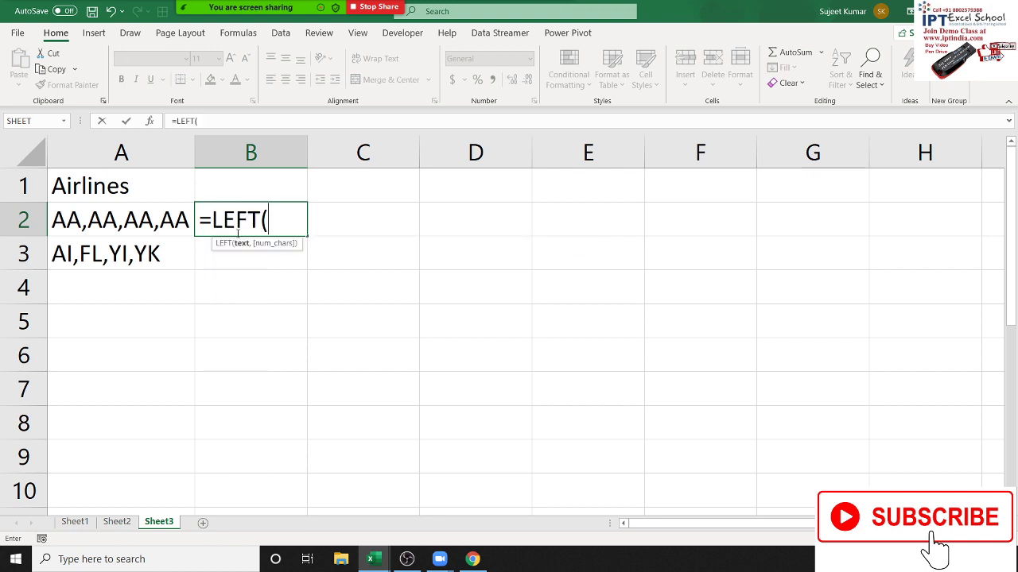
pyautogui.press('Left')
pyautogui.write(',')
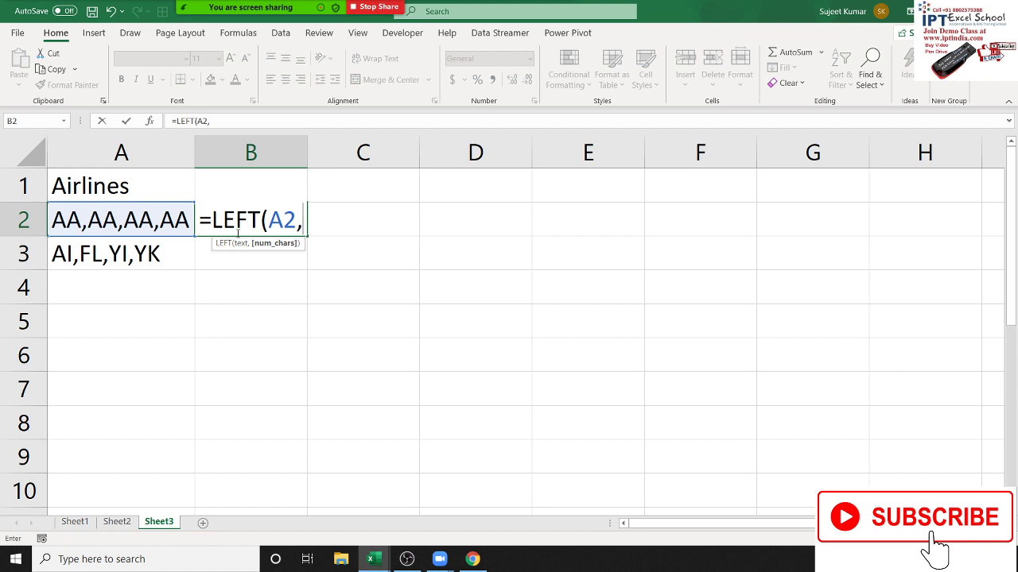
pyautogui.write('2')
pyautogui.press('Return')
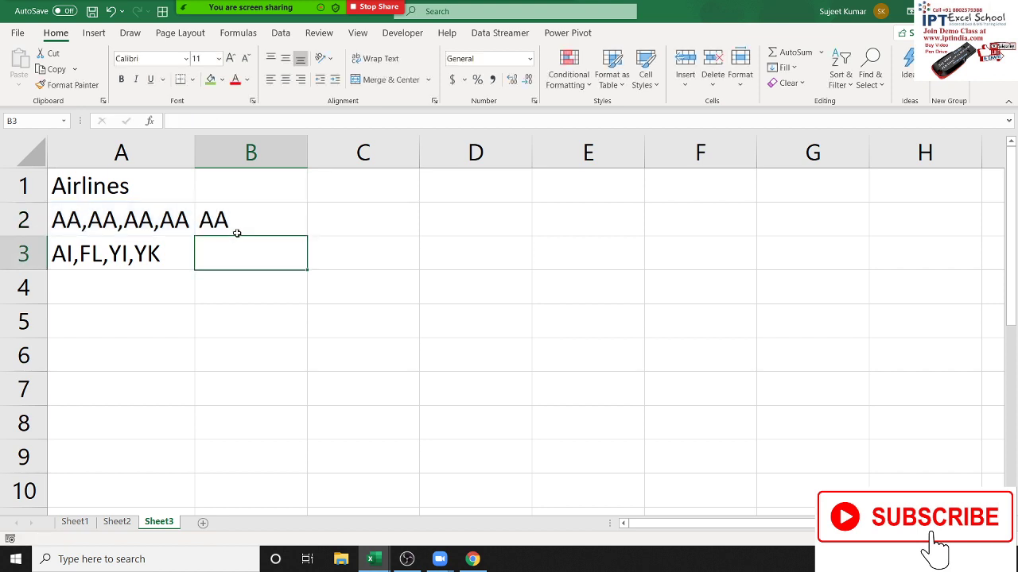
pyautogui.click(237, 233)
# Enter =SUBSTITUTE(A2,B2,"") in C2, returning ',,,'.
pyautogui.press('Right')
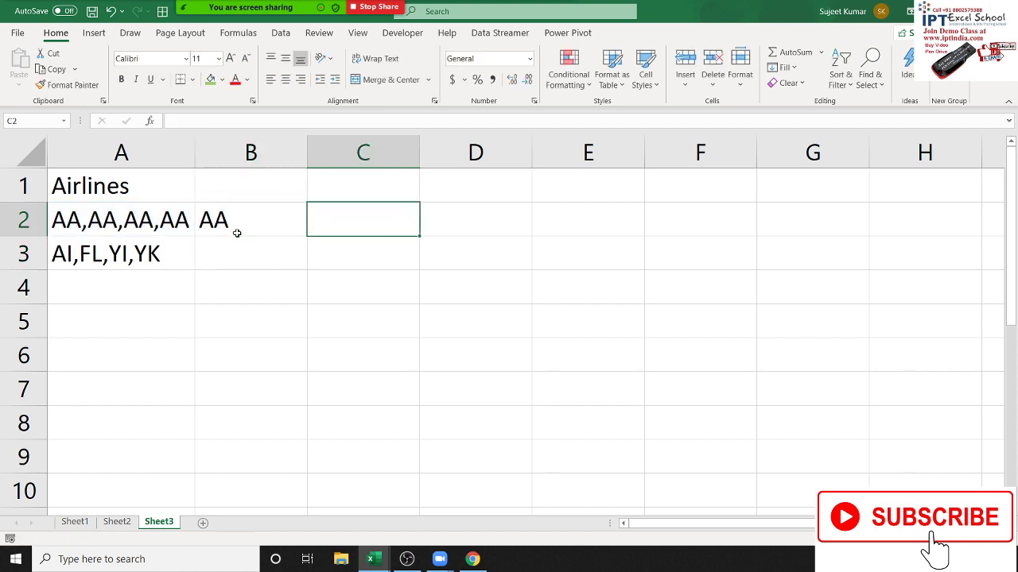
pyautogui.write('=s')
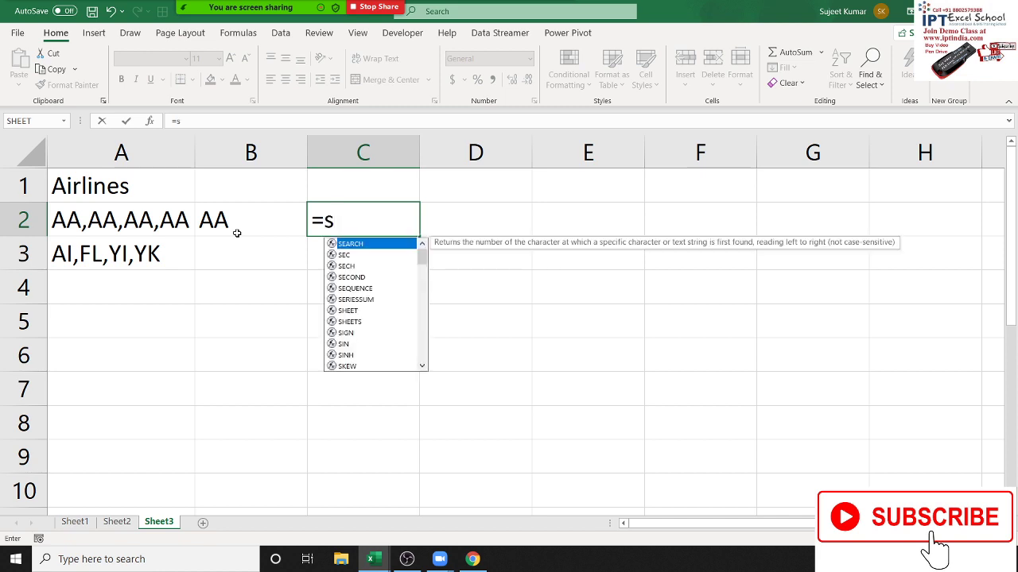
pyautogui.write('ub')
pyautogui.press('Tab')
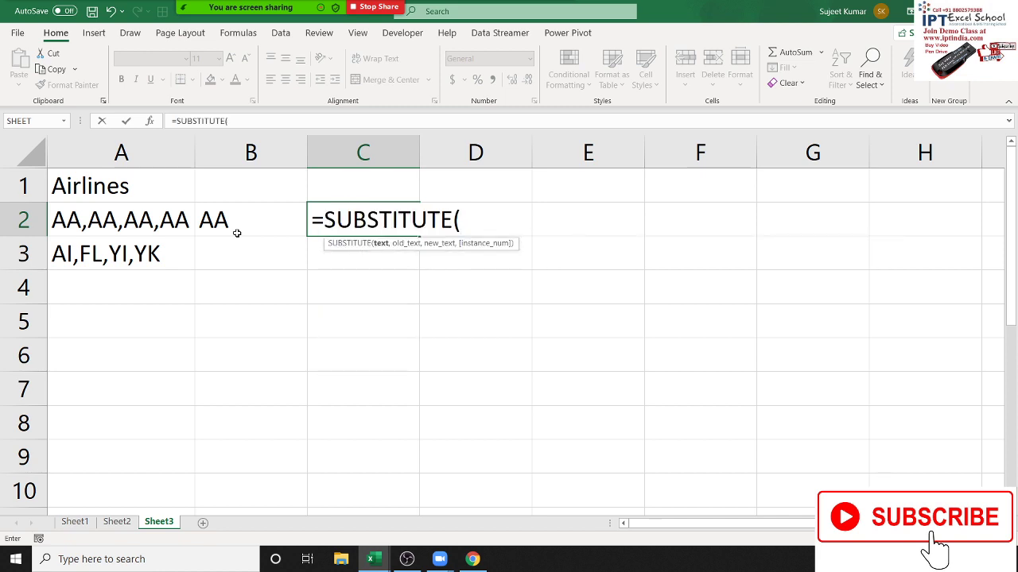
pyautogui.click(169, 217)
pyautogui.write(',')
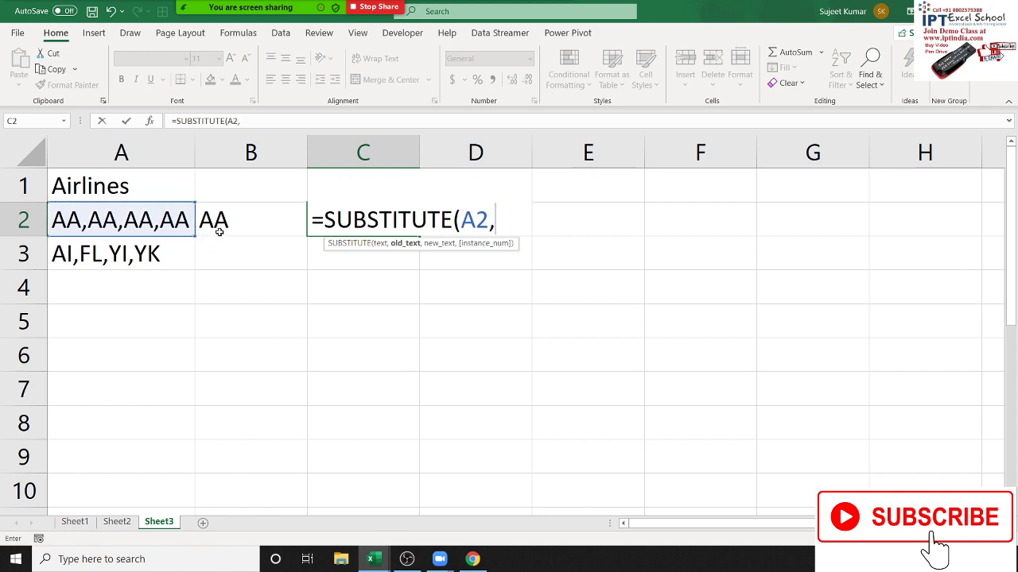
pyautogui.click(220, 231)
pyautogui.write(',"')
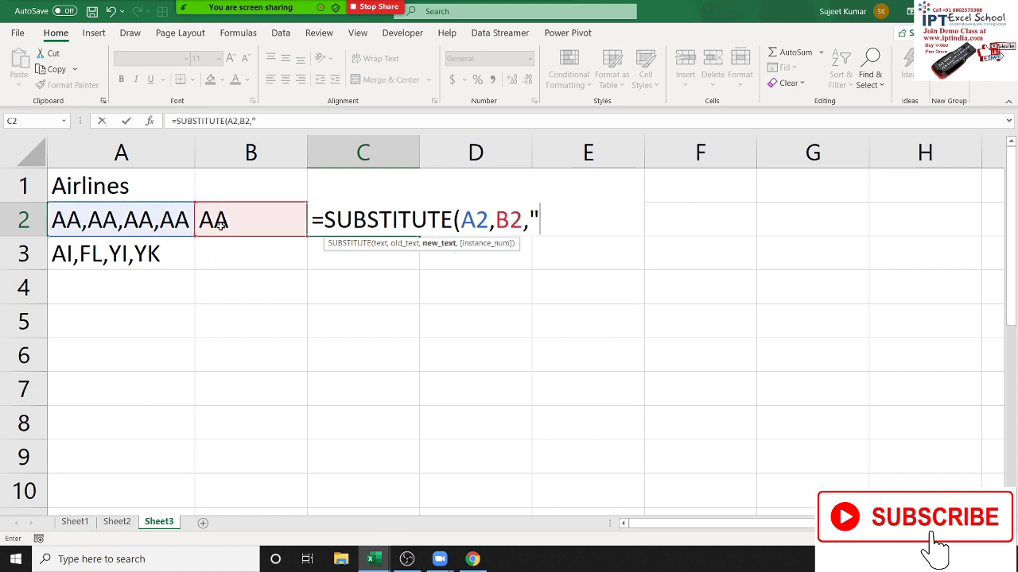
pyautogui.write('"')
pyautogui.press('Return')
pyautogui.press('Up')
pyautogui.press('Right')
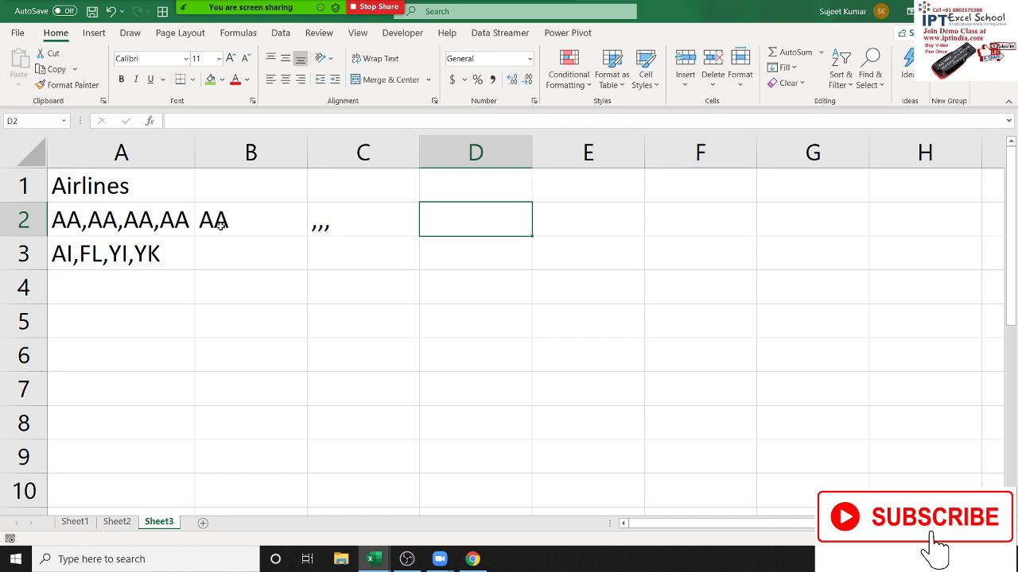
# Try a length formula =LEN(C2) in D2 and compare it with C2.
pyautogui.write('=')
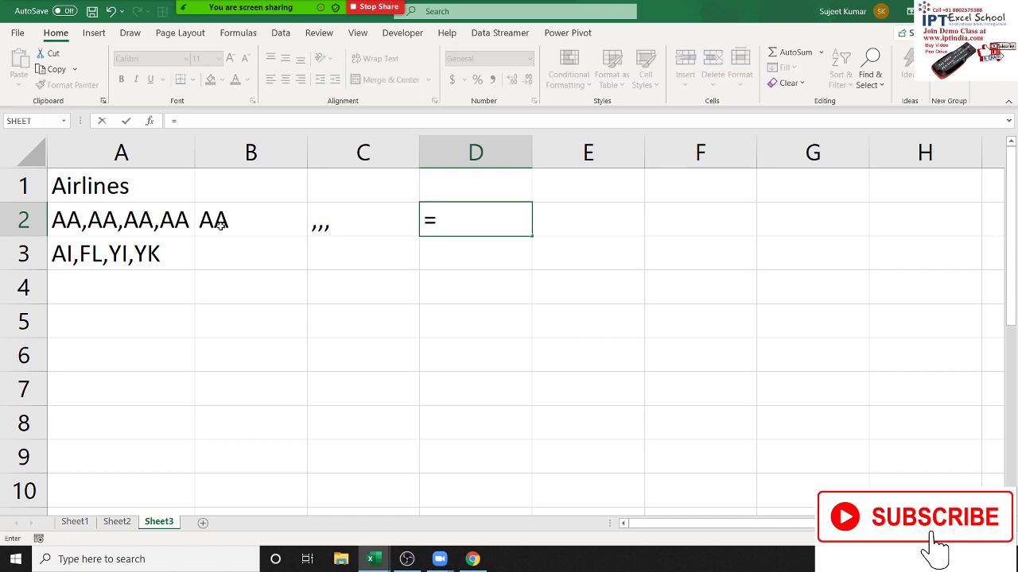
pyautogui.write('le')
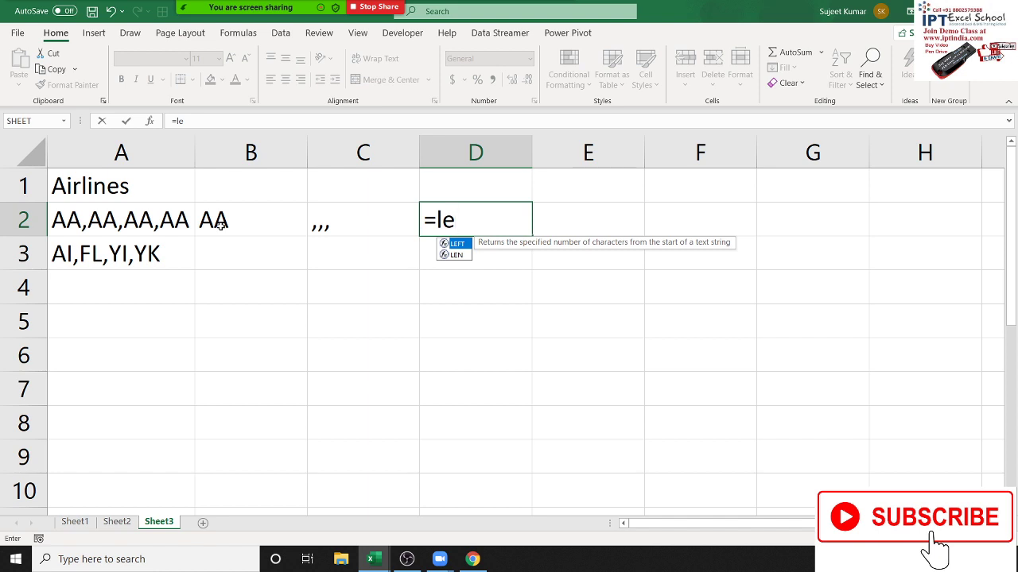
pyautogui.press('Down')
pyautogui.press('Tab')
pyautogui.press('Left')
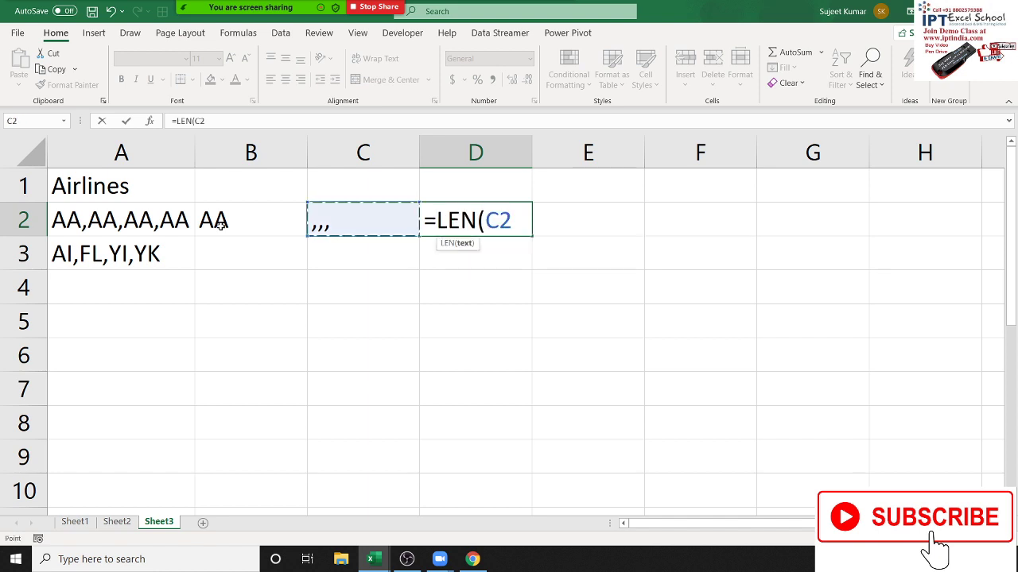
pyautogui.write(')')
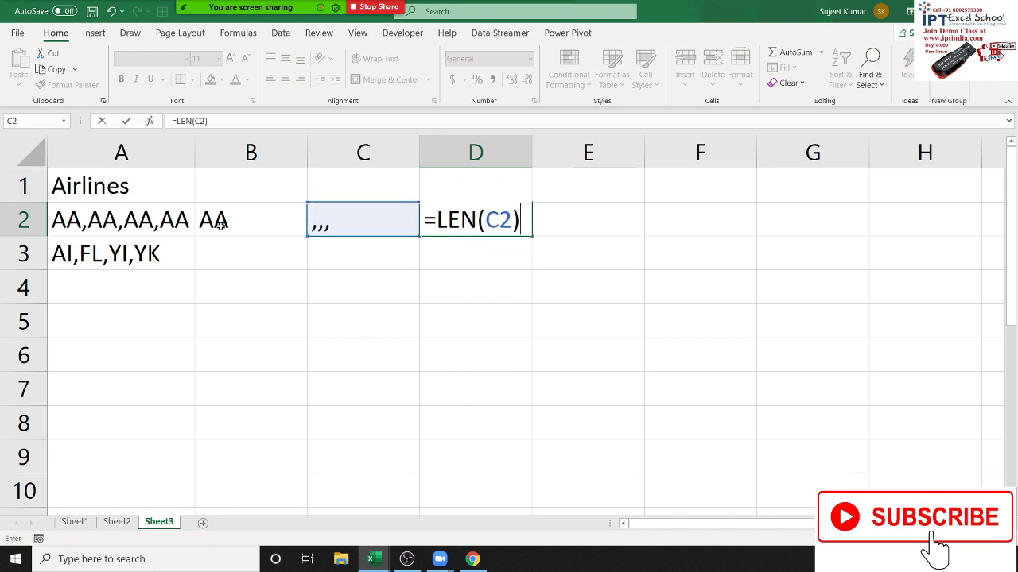
pyautogui.press('Return')
pyautogui.press('Up')
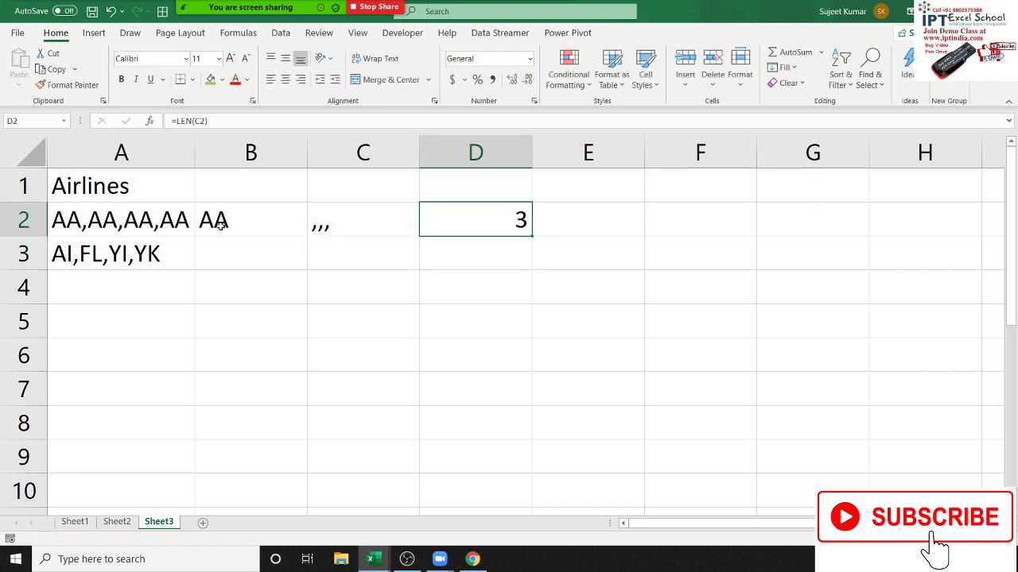
pyautogui.press('Left')
pyautogui.press('Right')
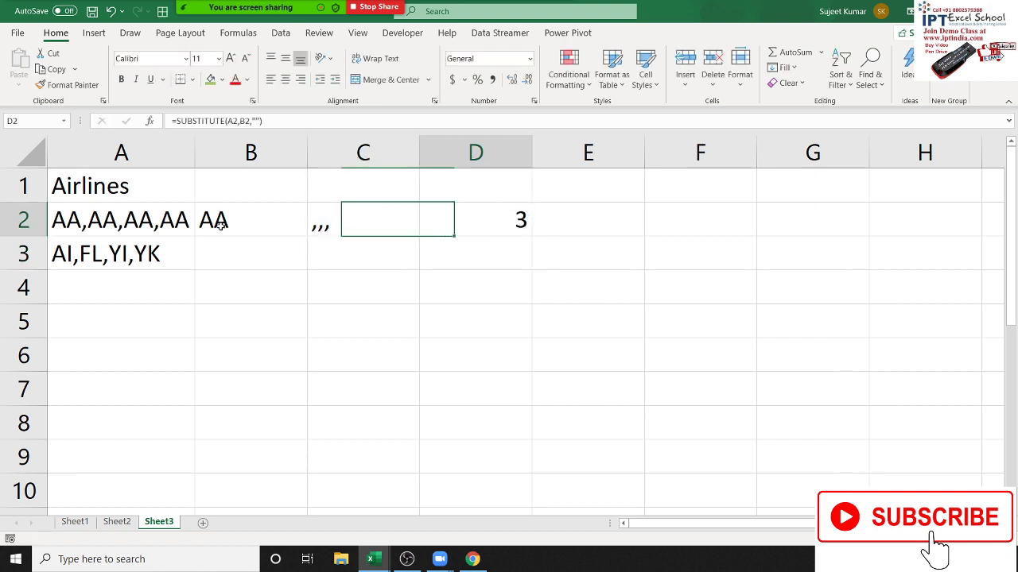
# Replace D2 with =SUBSTITUTE(C2,",","") to strip all commas from C2.
pyautogui.press('Delete')
pyautogui.write('=su')
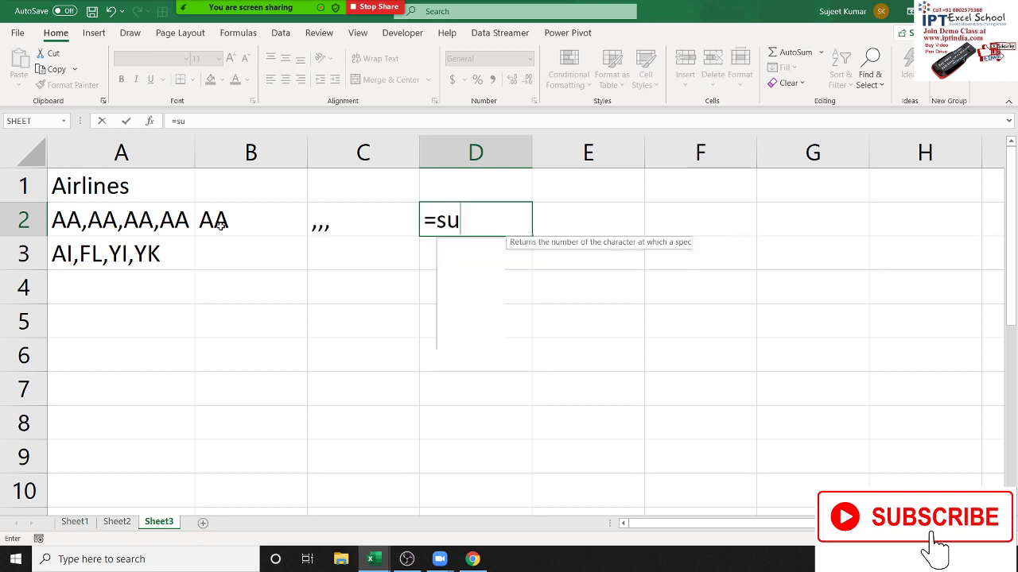
pyautogui.write('b')
pyautogui.press('Tab')
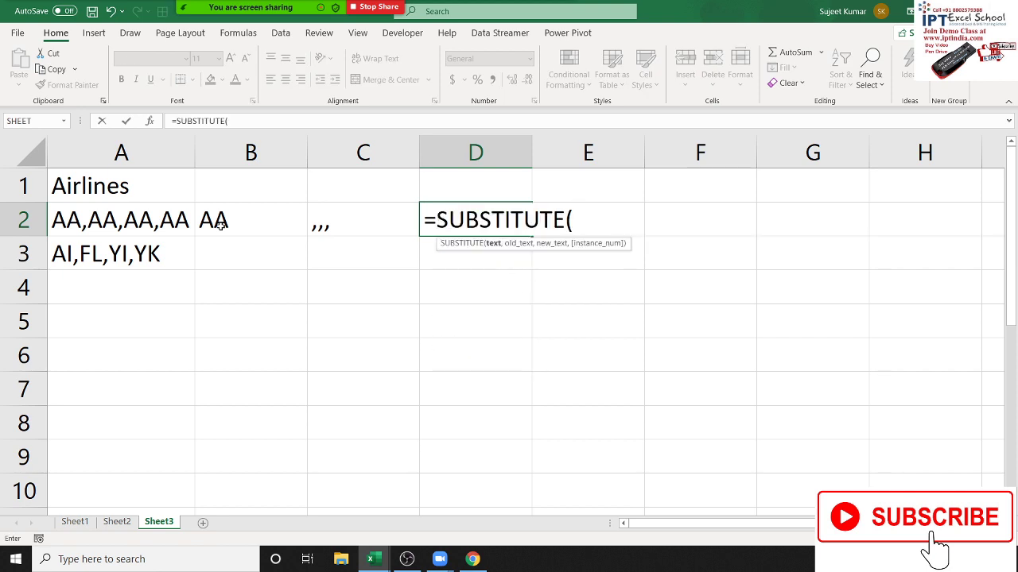
pyautogui.press('Left')
pyautogui.write(',",')
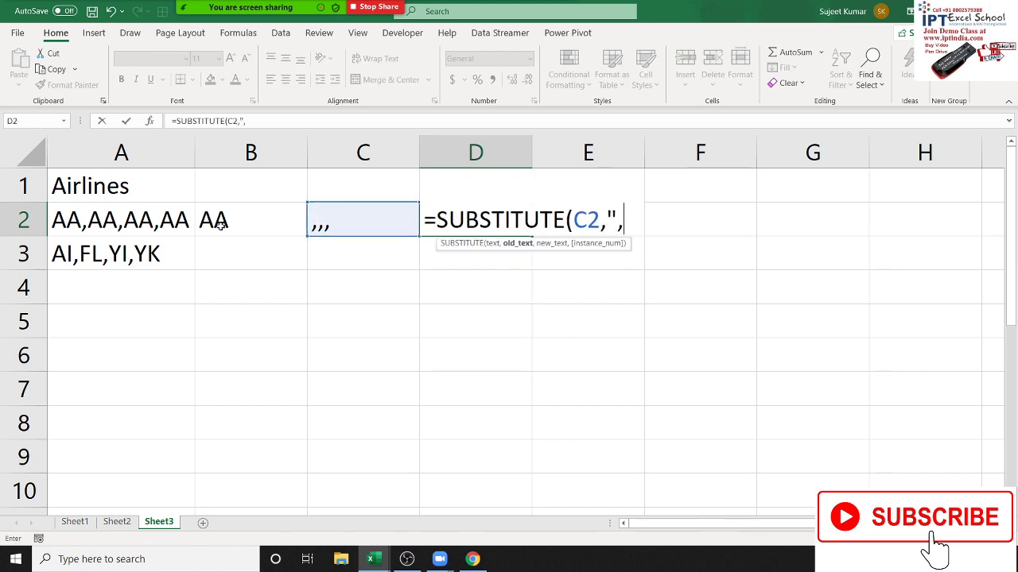
pyautogui.write('",""')
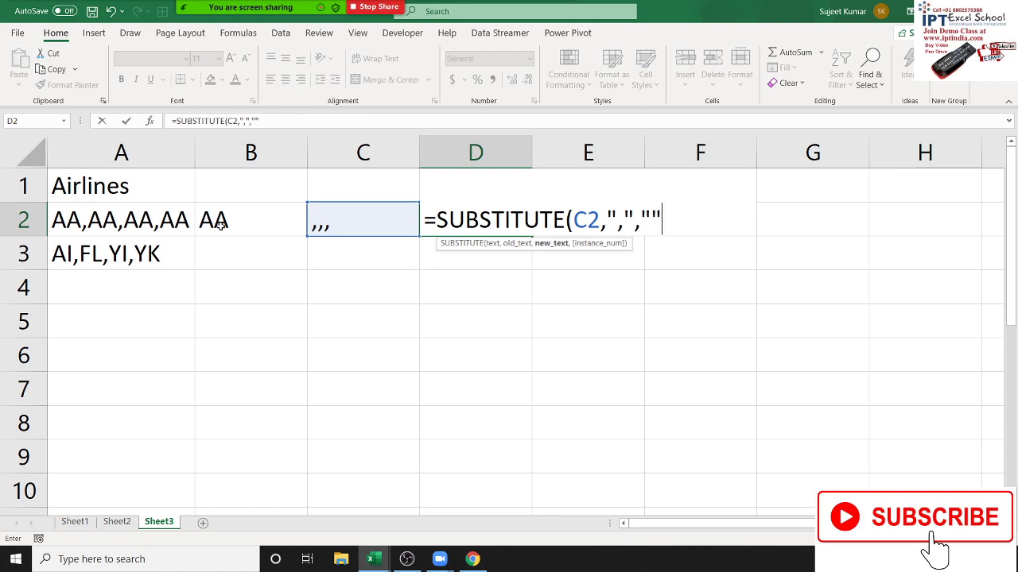
pyautogui.write(')')
pyautogui.press('Return')
pyautogui.press('Up')
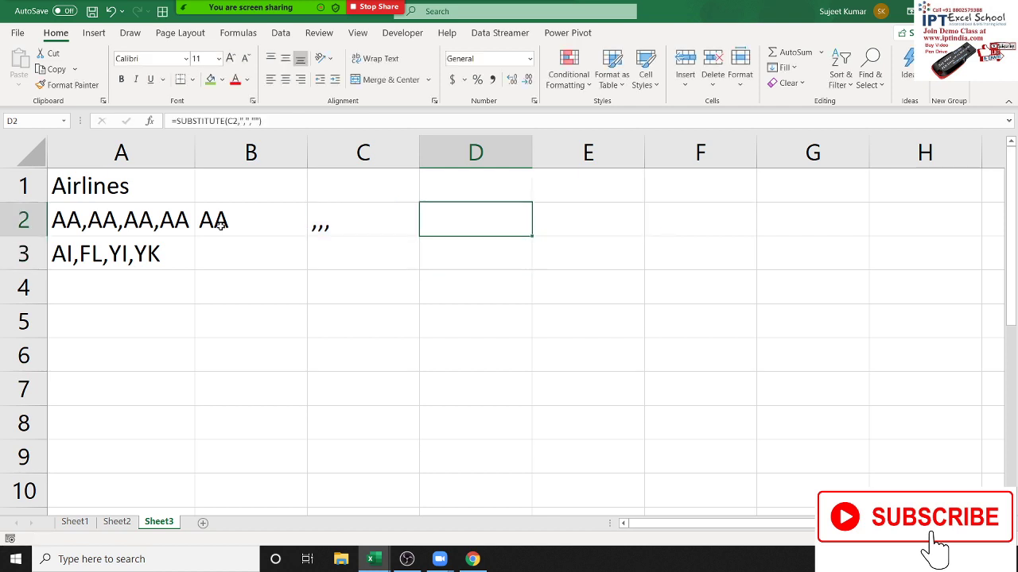
# Enter =LEN(D2) in E2, showing 0.
pyautogui.press('Right')
pyautogui.write('=el')
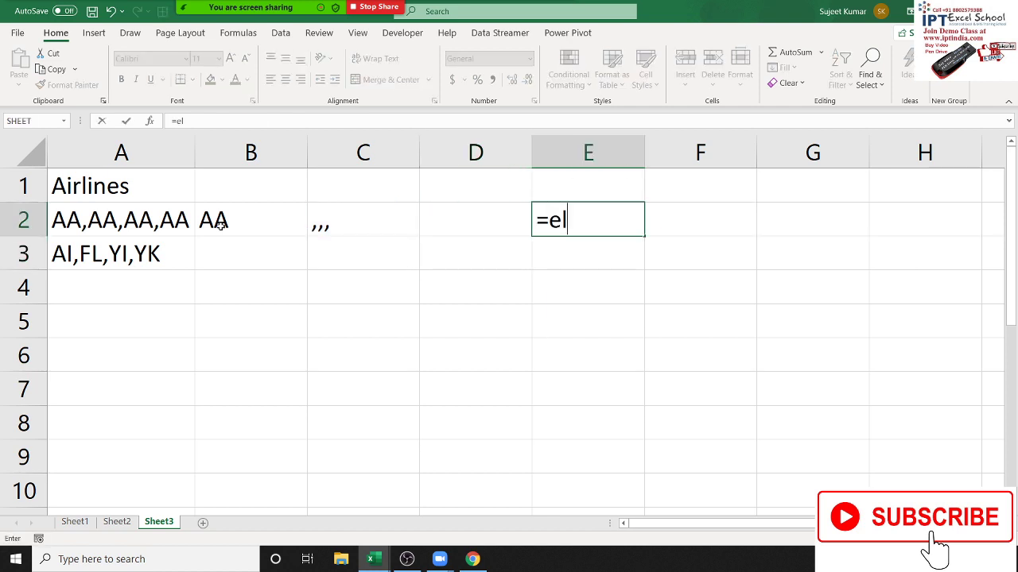
pyautogui.press('BackSpace')
pyautogui.press('BackSpace')
pyautogui.write('l')
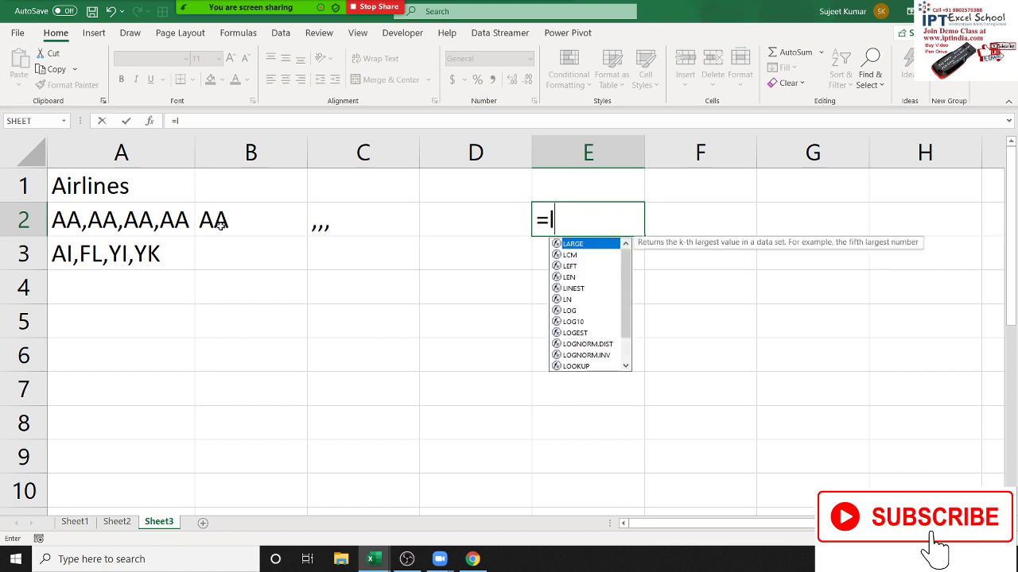
pyautogui.write('en')
pyautogui.press('Tab')
pyautogui.press('Left')
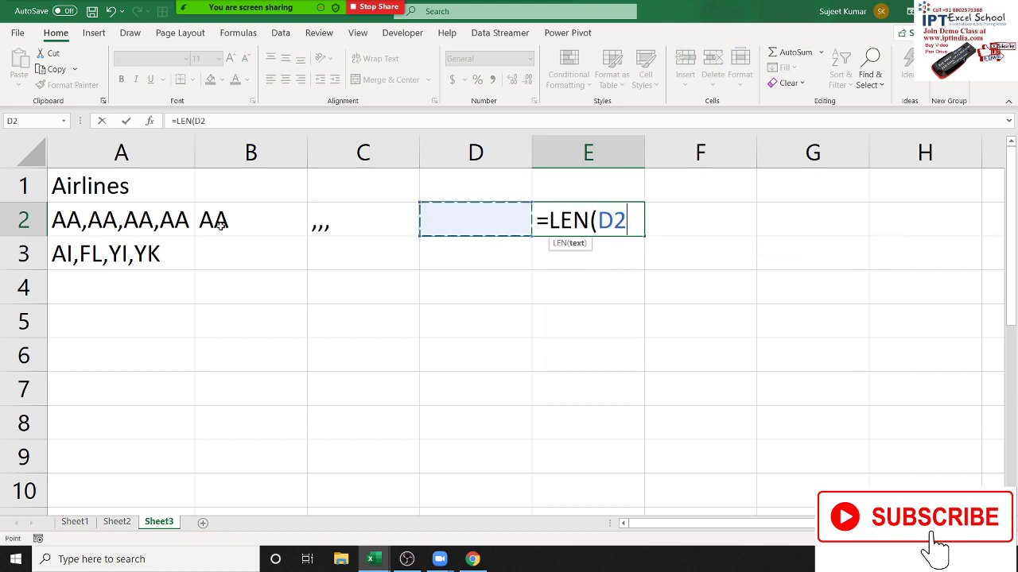
pyautogui.write(')')
pyautogui.press('Return')
# Enter =E2=0 in F2, returning TRUE.
pyautogui.press('Up')
pyautogui.press('Right')
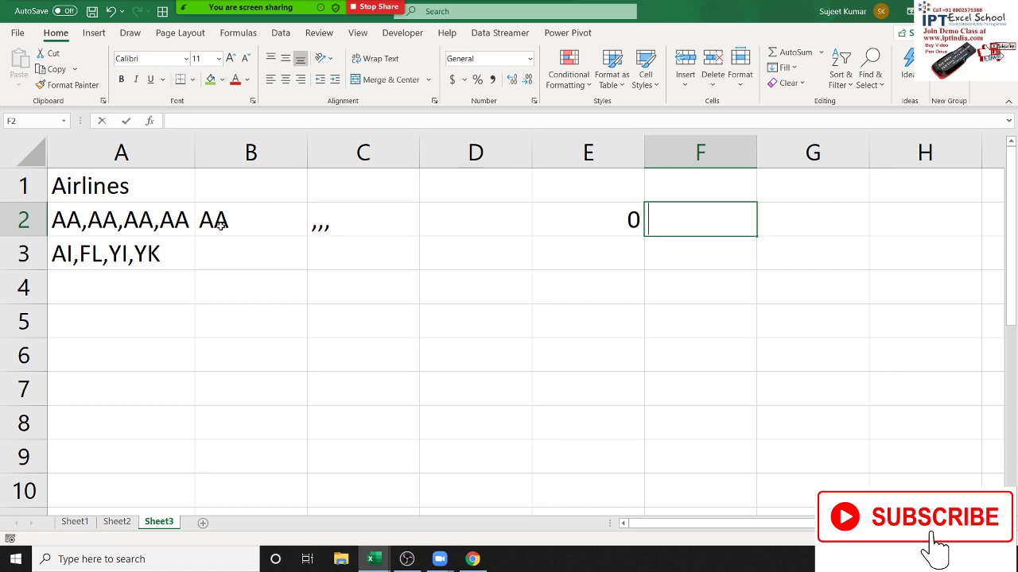
pyautogui.write('=')
pyautogui.press('Left')
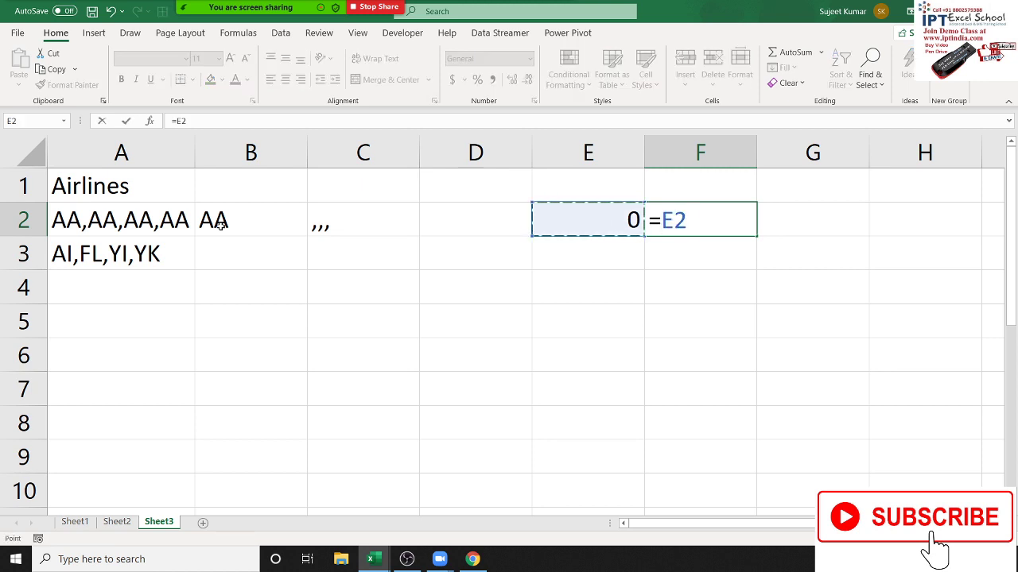
pyautogui.write('=0')
pyautogui.press('Return')
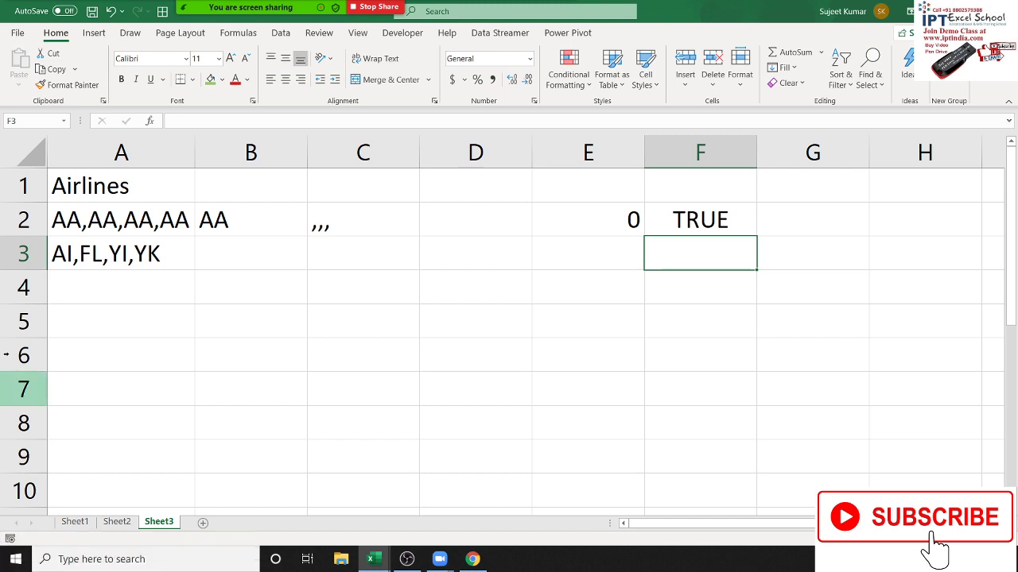
pyautogui.click(222, 221)
pyautogui.doubleClick(222, 221)
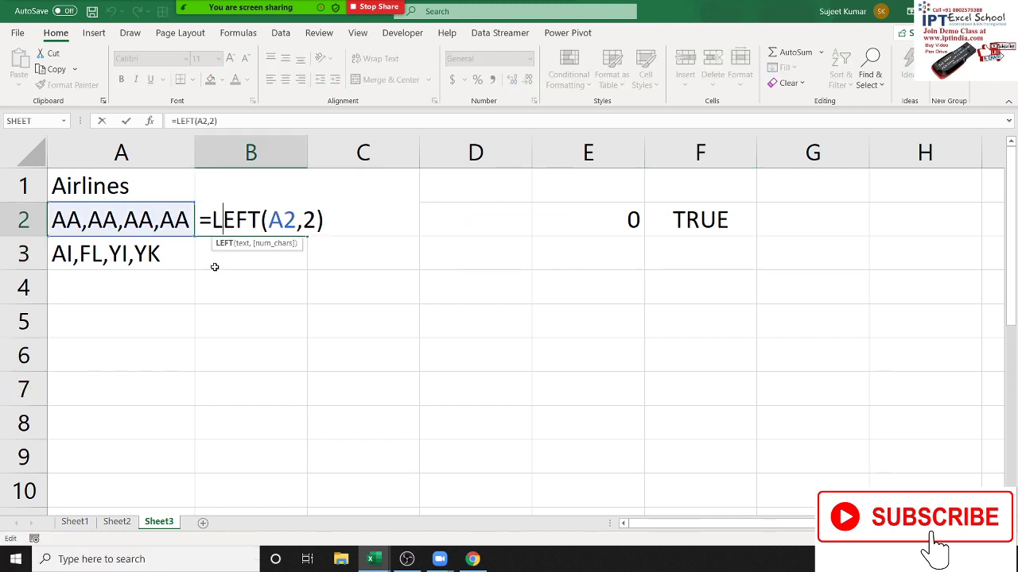
pyautogui.press('Escape')
pyautogui.doubleClick(334, 223)
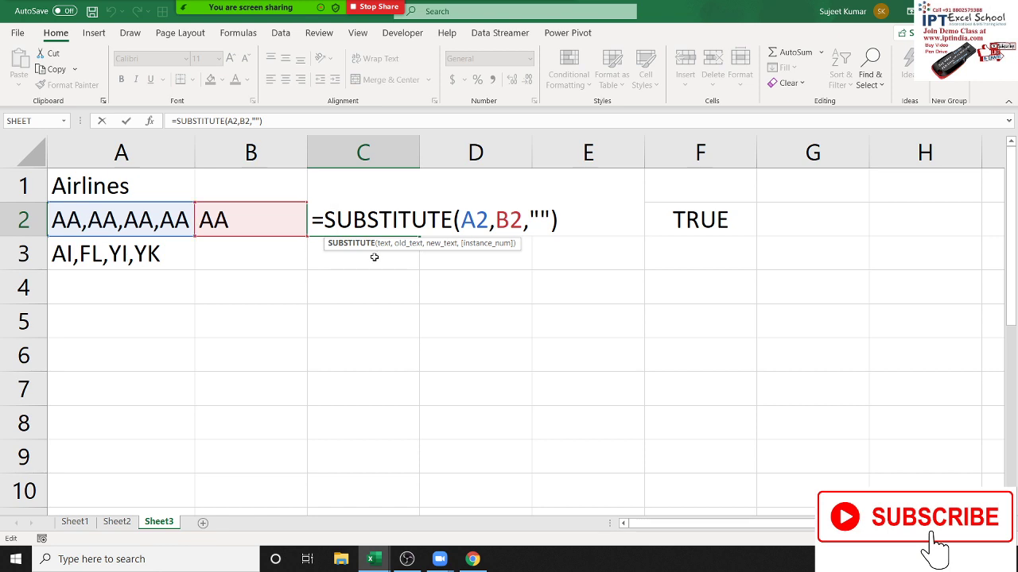
pyautogui.press('Return')
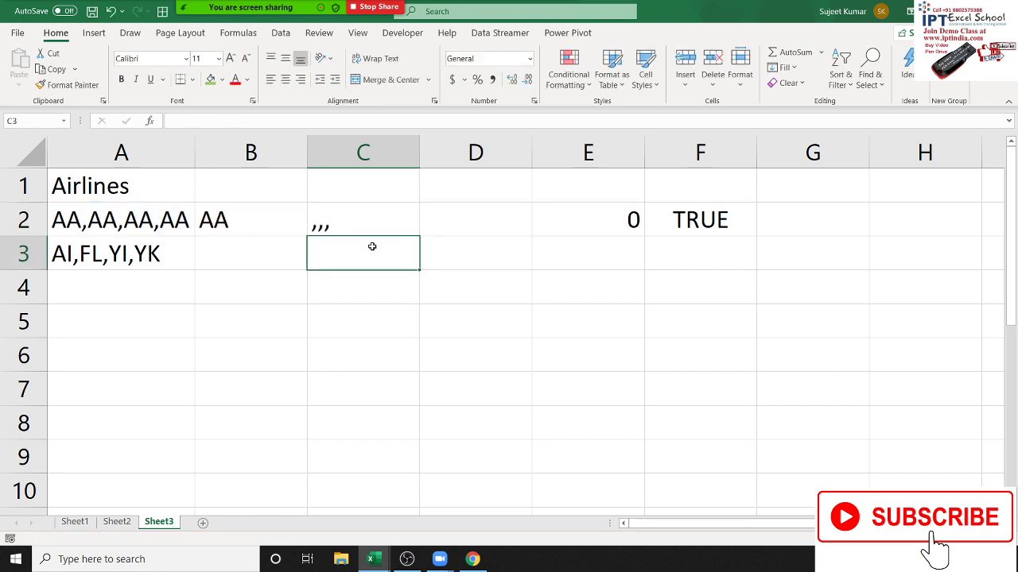
pyautogui.click(374, 222)
pyautogui.click(456, 222)
pyautogui.doubleClick(454, 223)
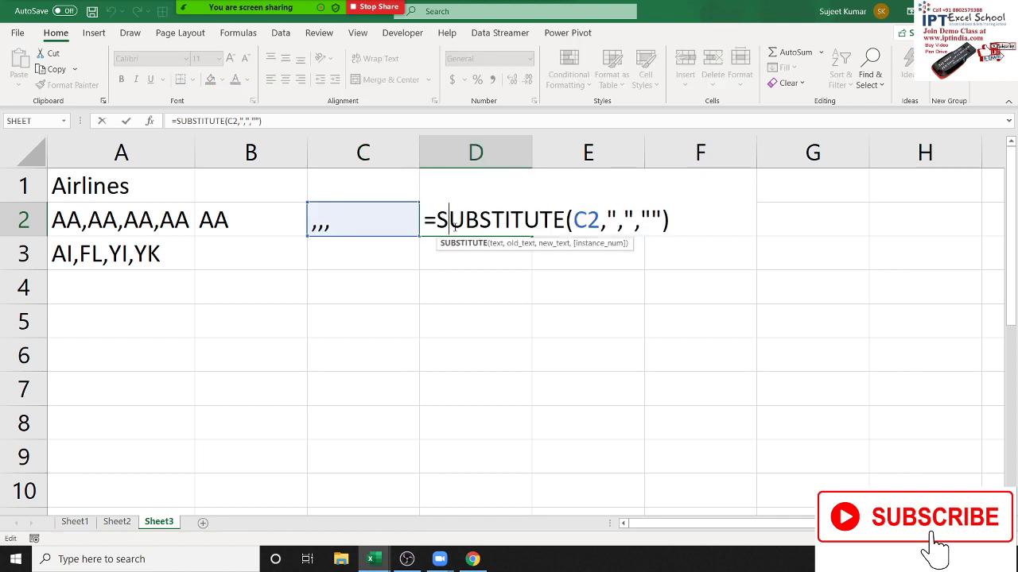
pyautogui.press('Escape')
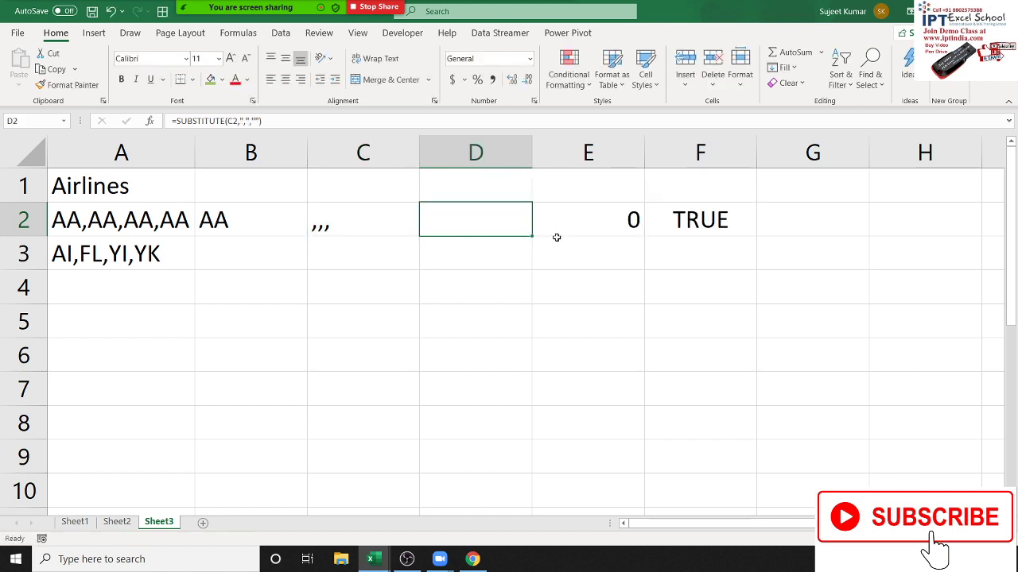
pyautogui.click(557, 237)
pyautogui.doubleClick(113, 226)
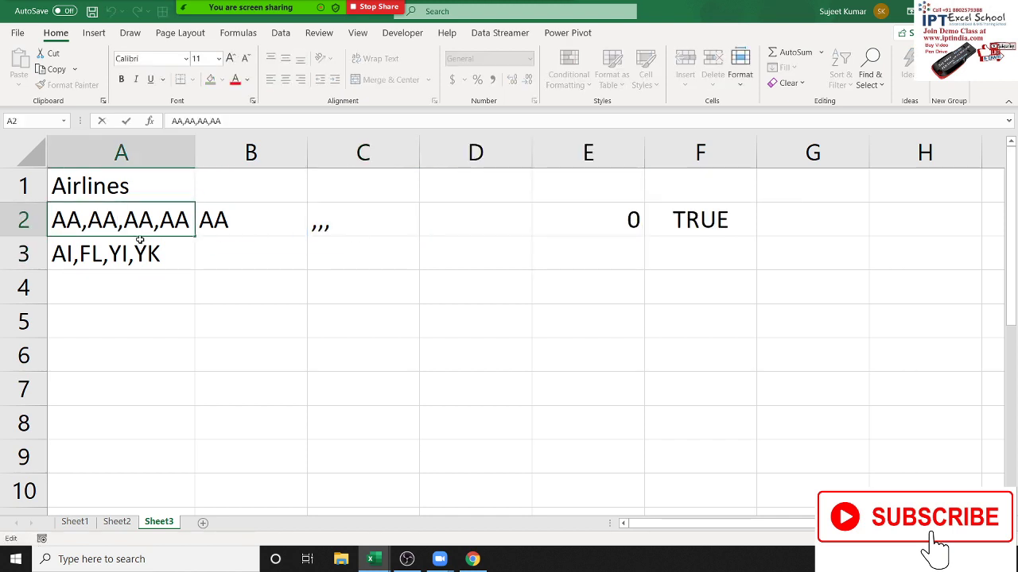
# Change A2's second code to AF, making it AA,AF,AA,AA.
pyautogui.press('BackSpace')
pyautogui.write('F')
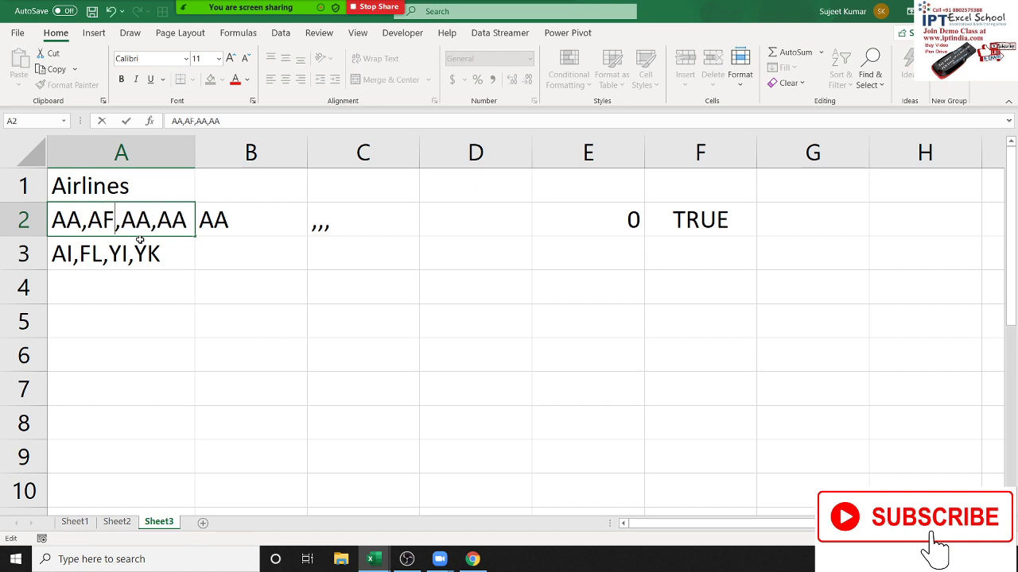
pyautogui.press('Return')
# Review the updated results in B2 through E2, including the D2 and E2 formulas.
pyautogui.click(244, 232)
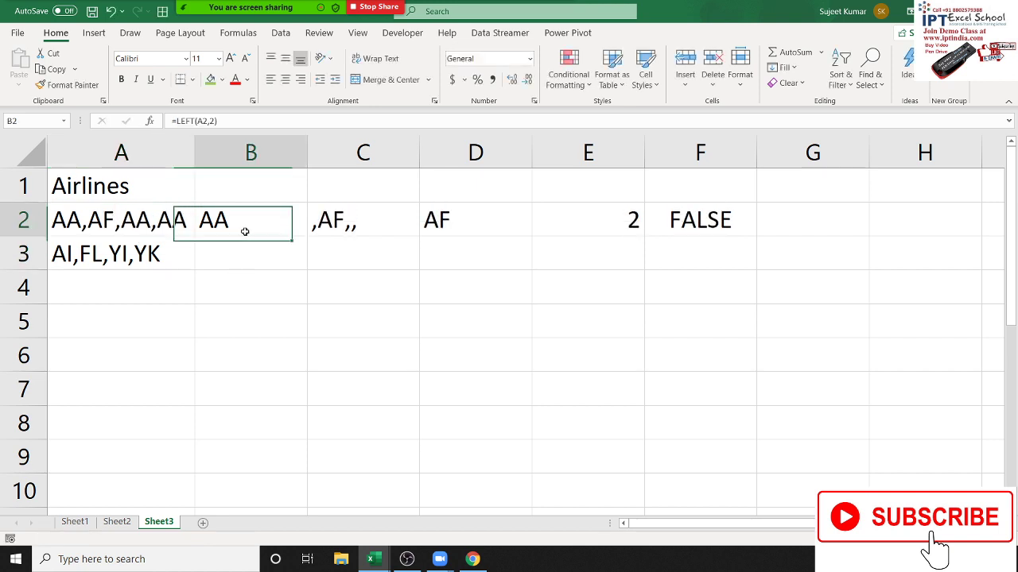
pyautogui.click(359, 229)
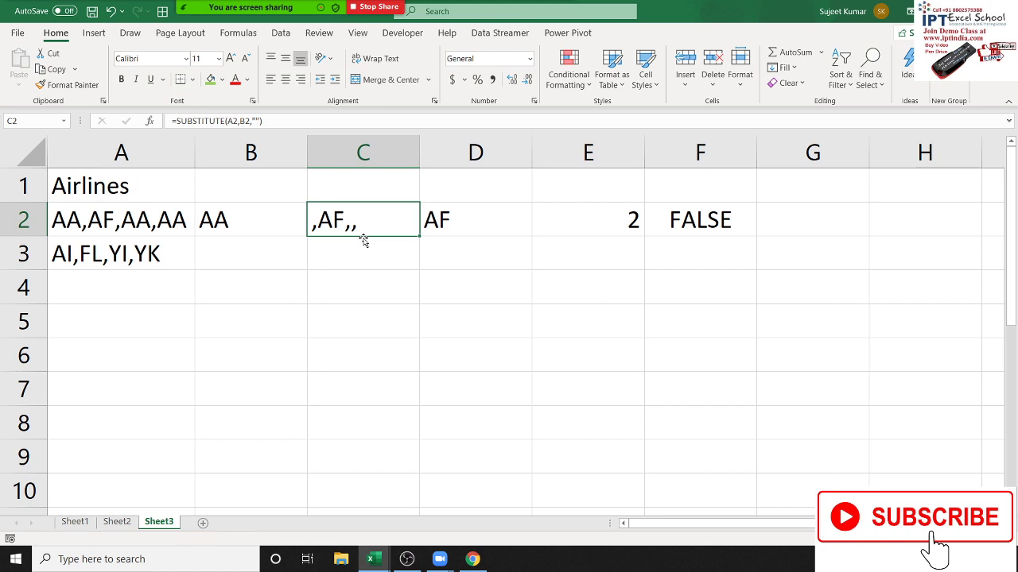
pyautogui.click(441, 237)
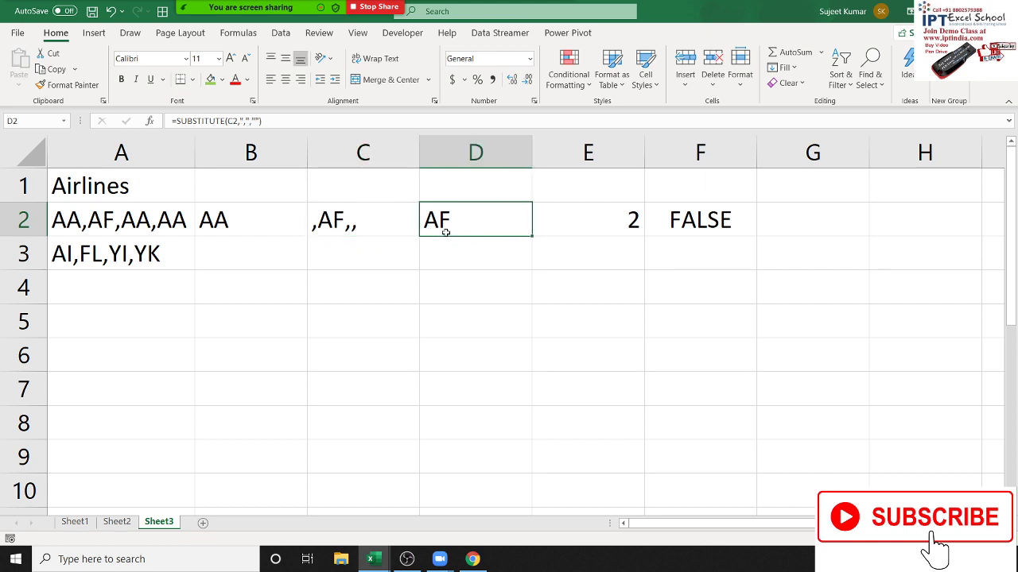
pyautogui.doubleClick(446, 233)
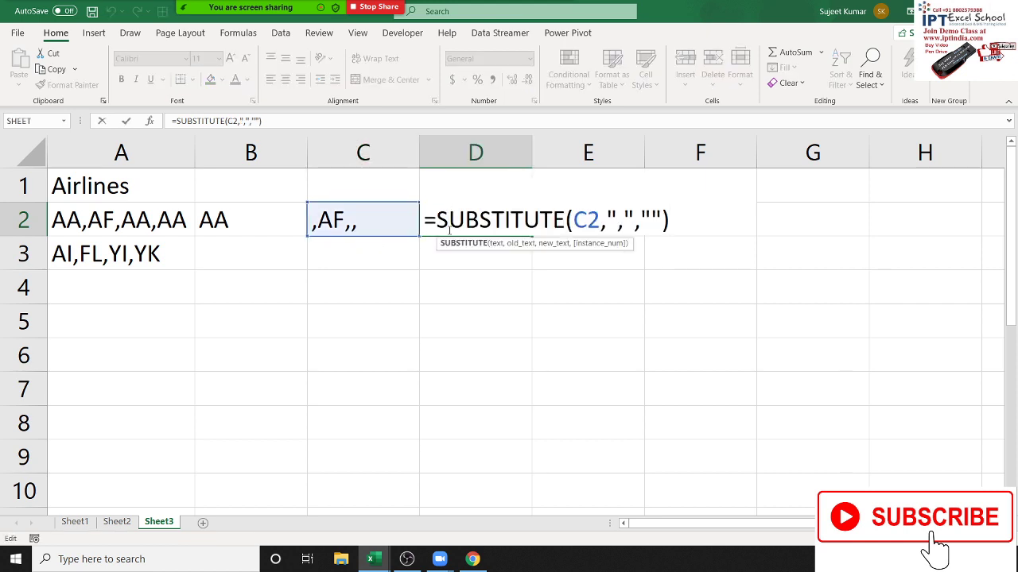
pyautogui.press('Escape')
pyautogui.doubleClick(609, 228)
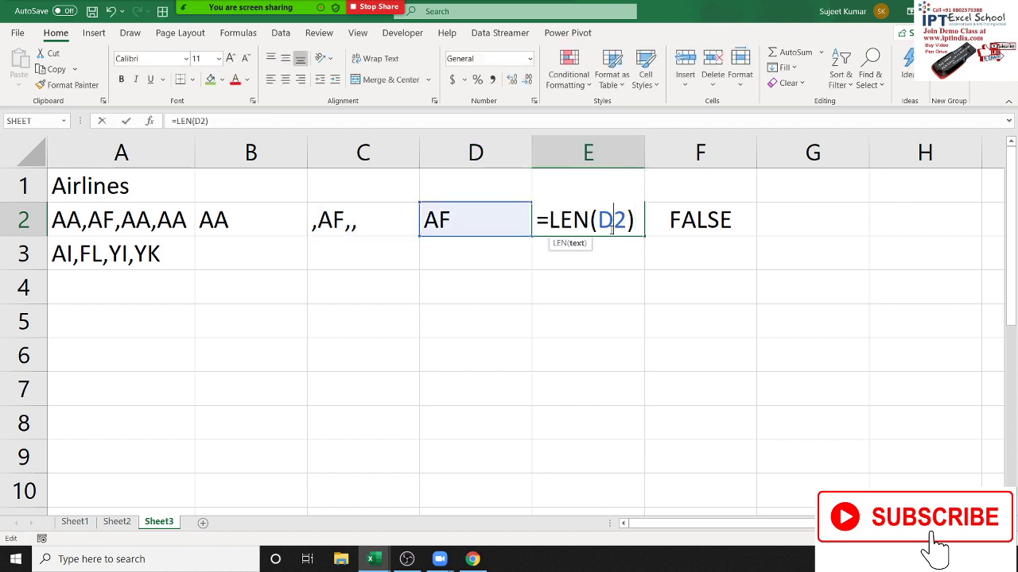
pyautogui.press('Escape')
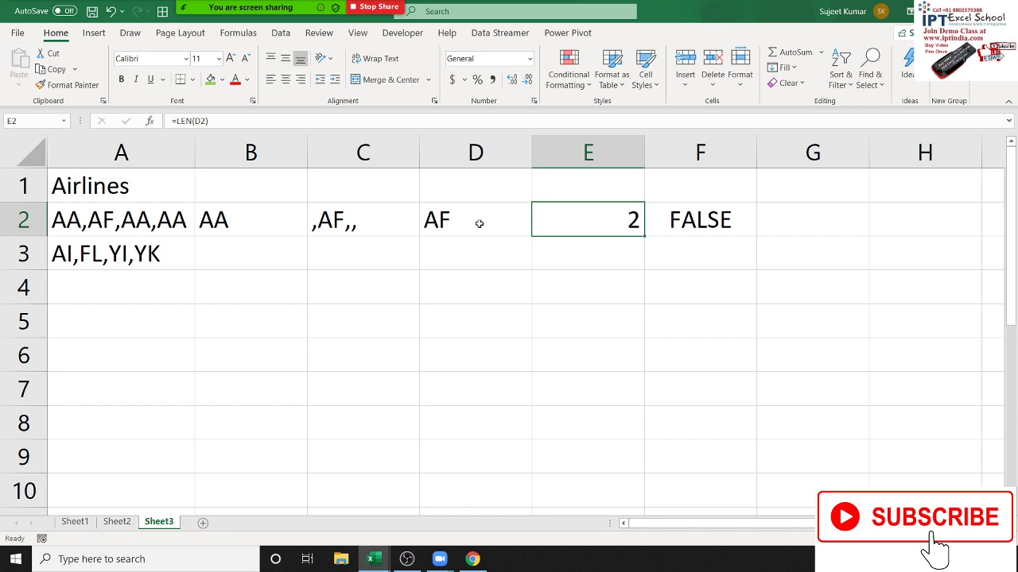
# Start a formula in B3 nesting LEN around two SUBSTITUTE functions.
pyautogui.click(226, 224)
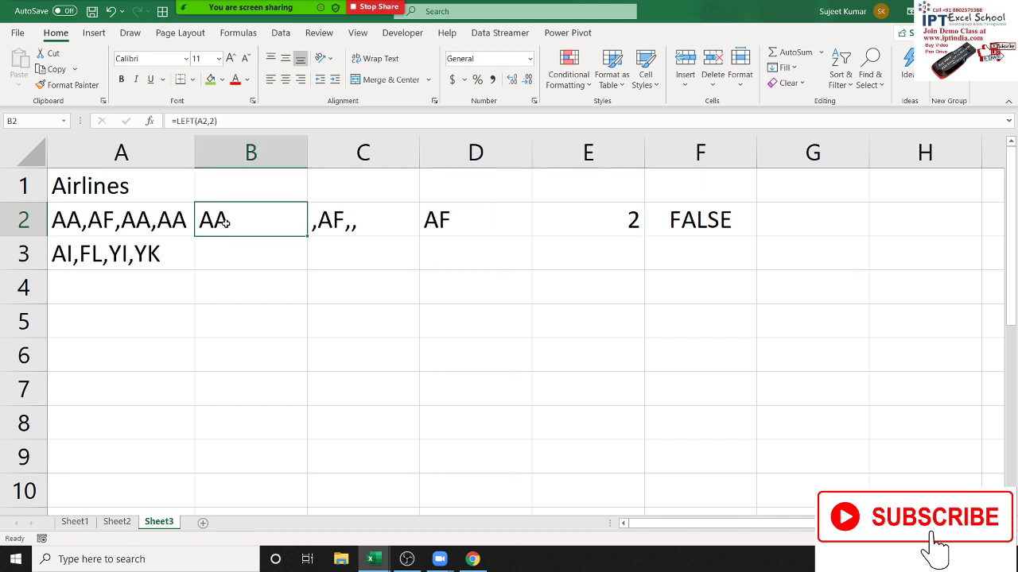
pyautogui.click(226, 255)
pyautogui.write('=')
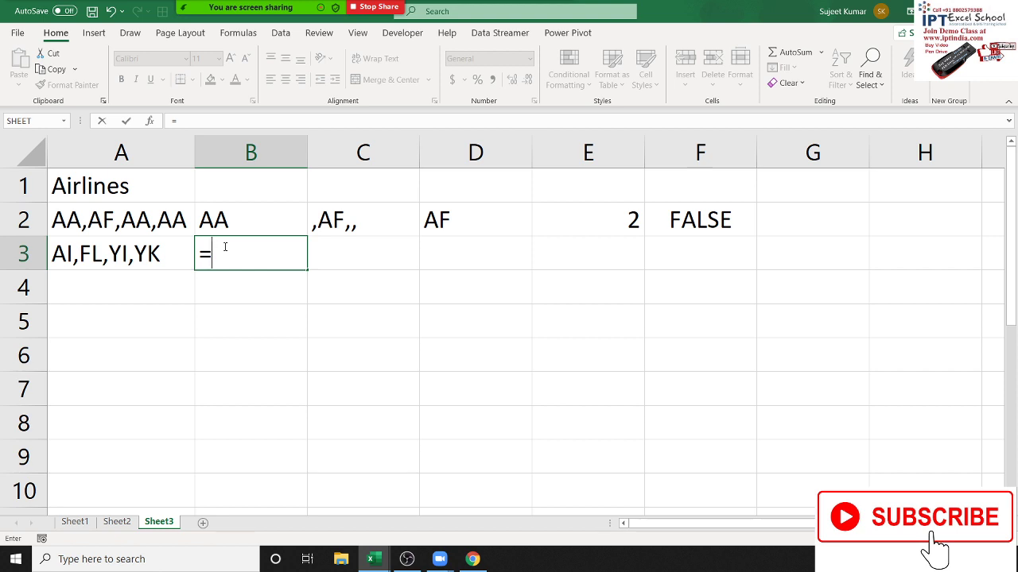
pyautogui.write('le')
pyautogui.press('Down')
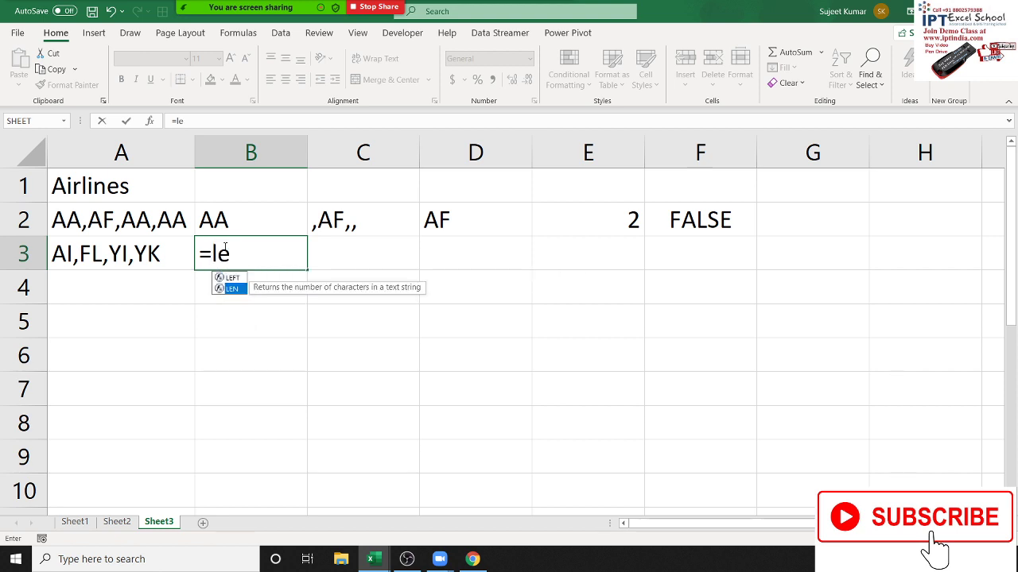
pyautogui.press('Tab')
pyautogui.write('su')
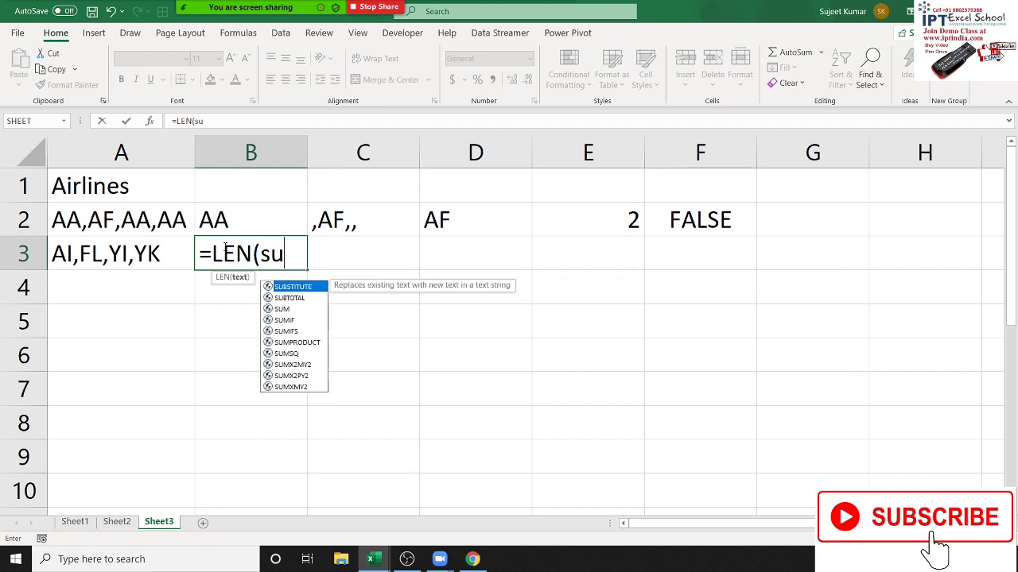
pyautogui.write('b')
pyautogui.press('Tab')
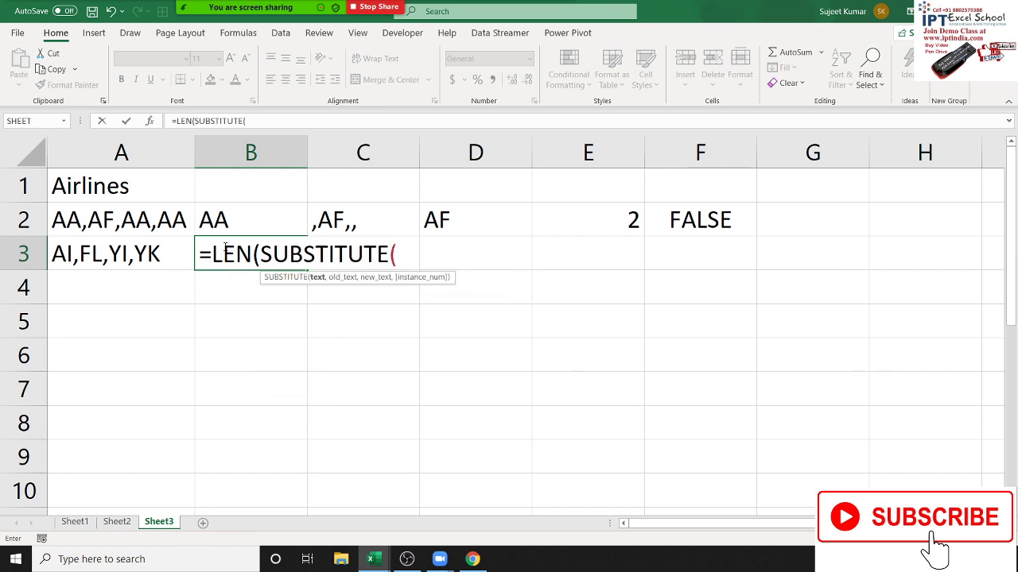
pyautogui.write('s')
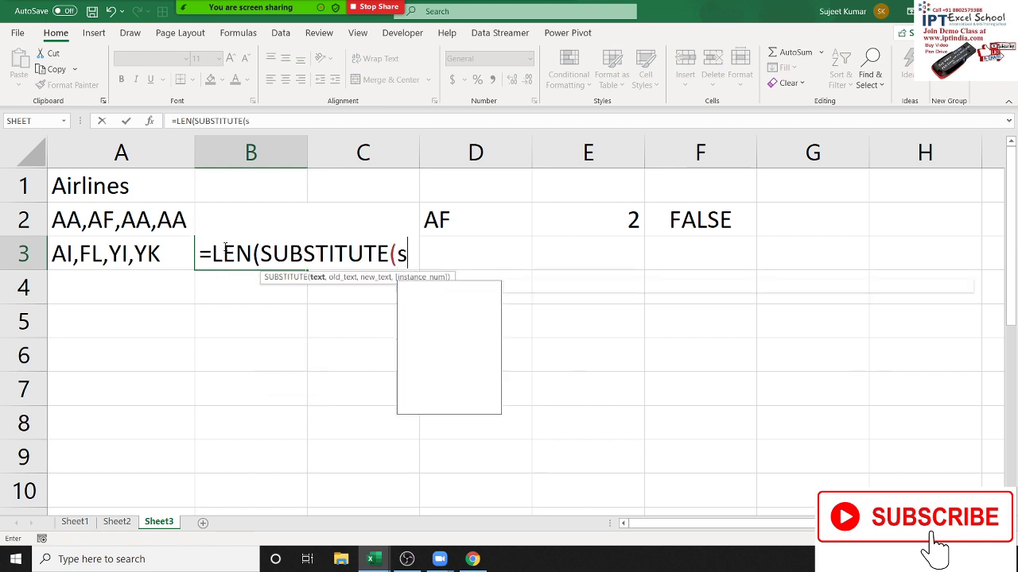
pyautogui.write('ub')
pyautogui.press('Tab')
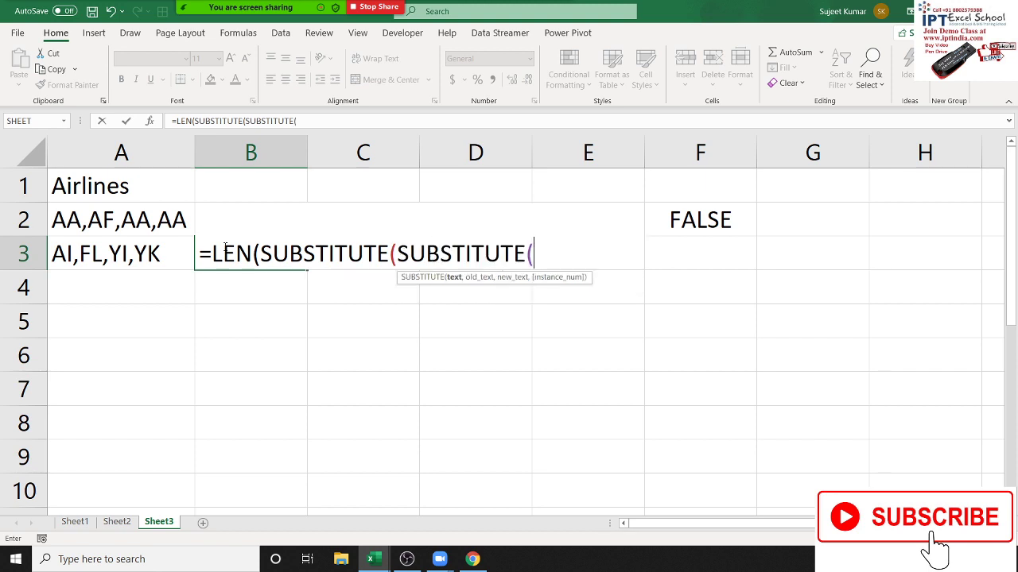
# Complete B3 as =LEN(SUBSTITUTE(SUBSTITUTE(A2,LEFT(A2,2),""),",","")), returning 2.
pyautogui.click(103, 224)
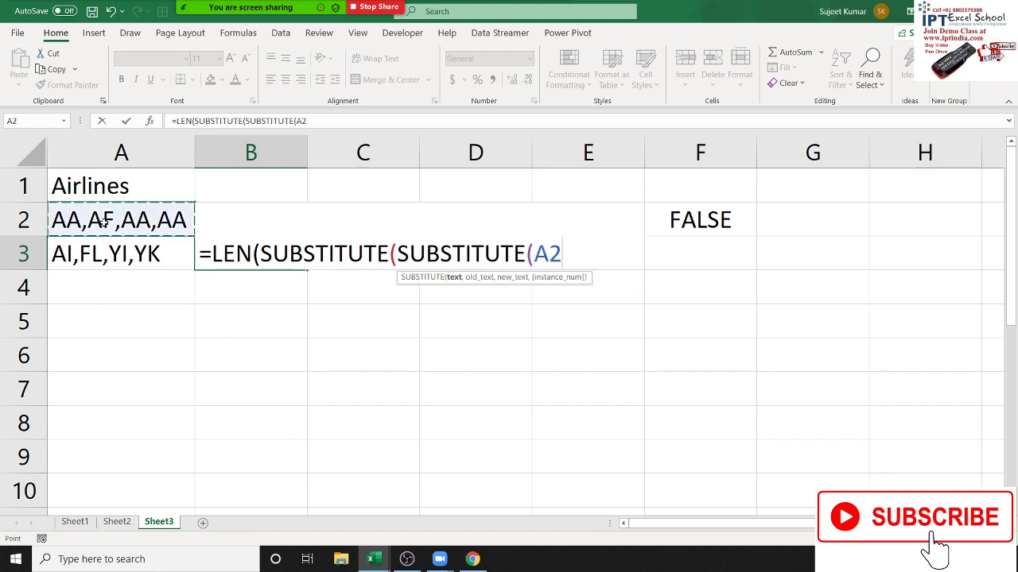
pyautogui.write(',')
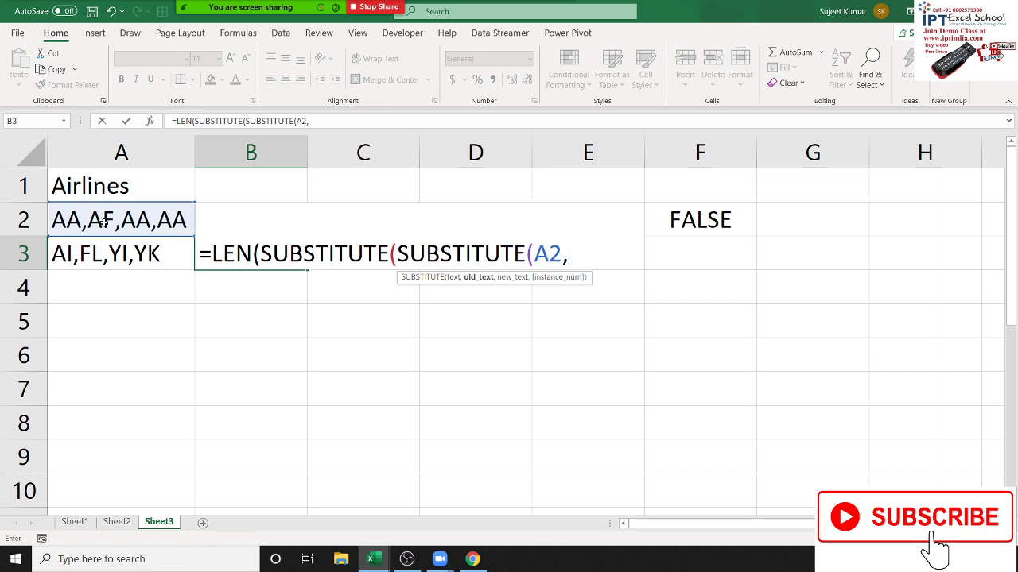
pyautogui.write('l')
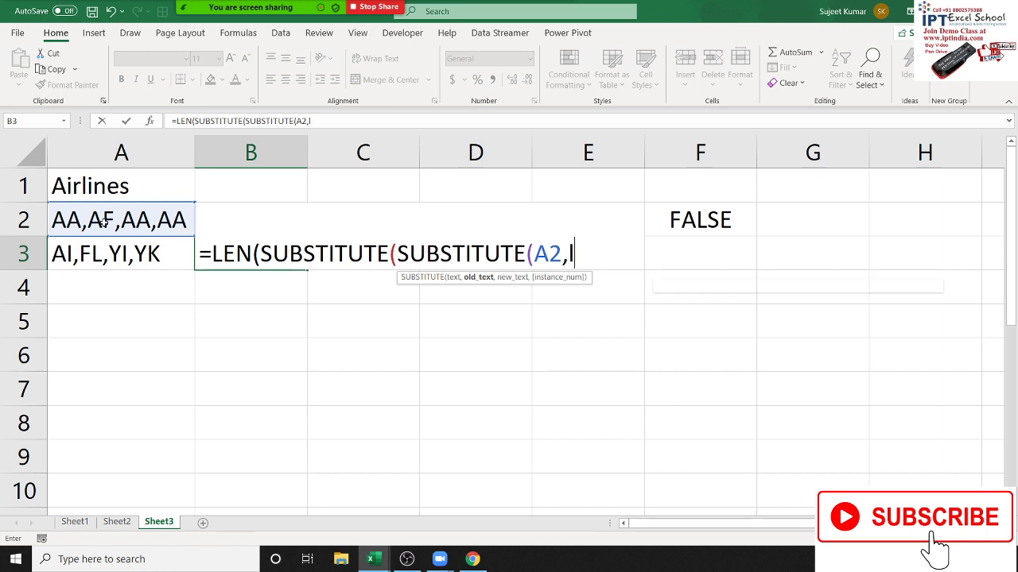
pyautogui.write('ef')
pyautogui.press('Tab')
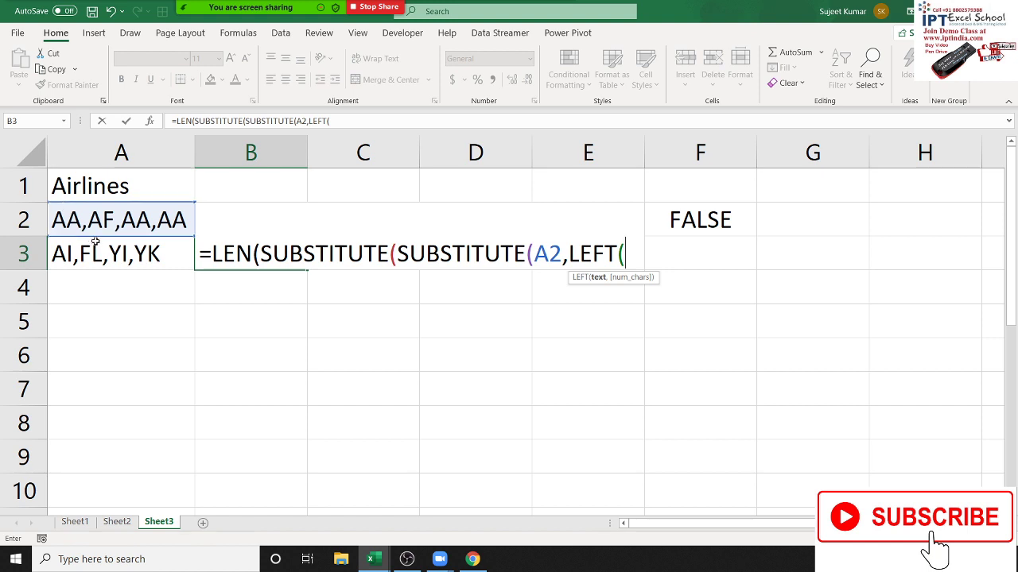
pyautogui.click(97, 228)
pyautogui.write(',')
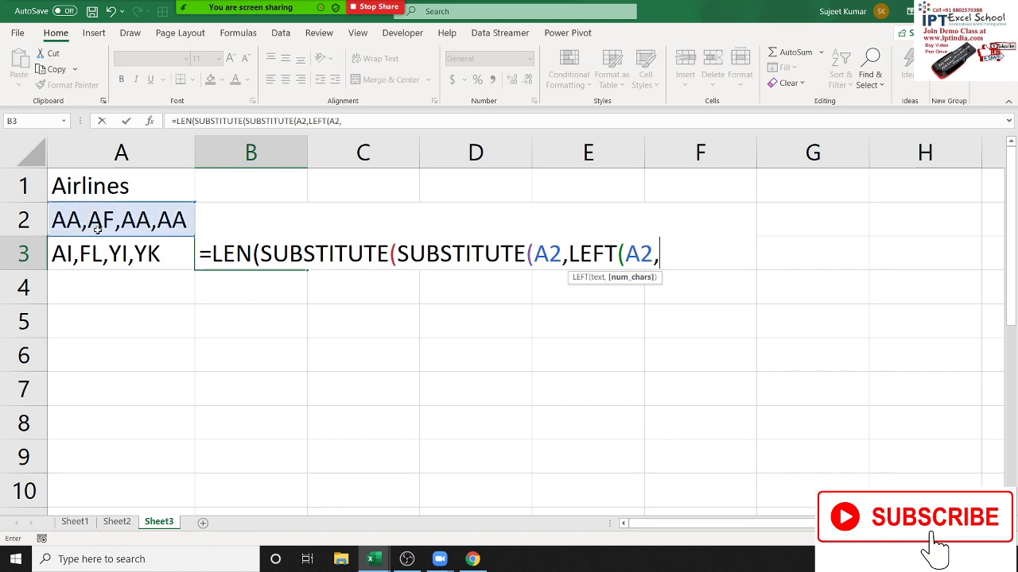
pyautogui.write('2)')
pyautogui.write(',""')
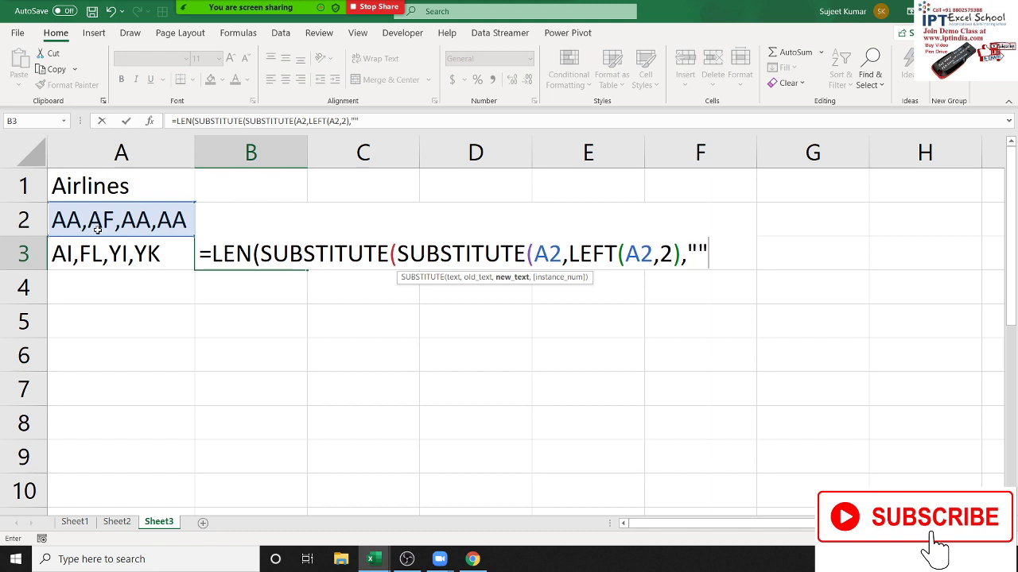
pyautogui.write('),')
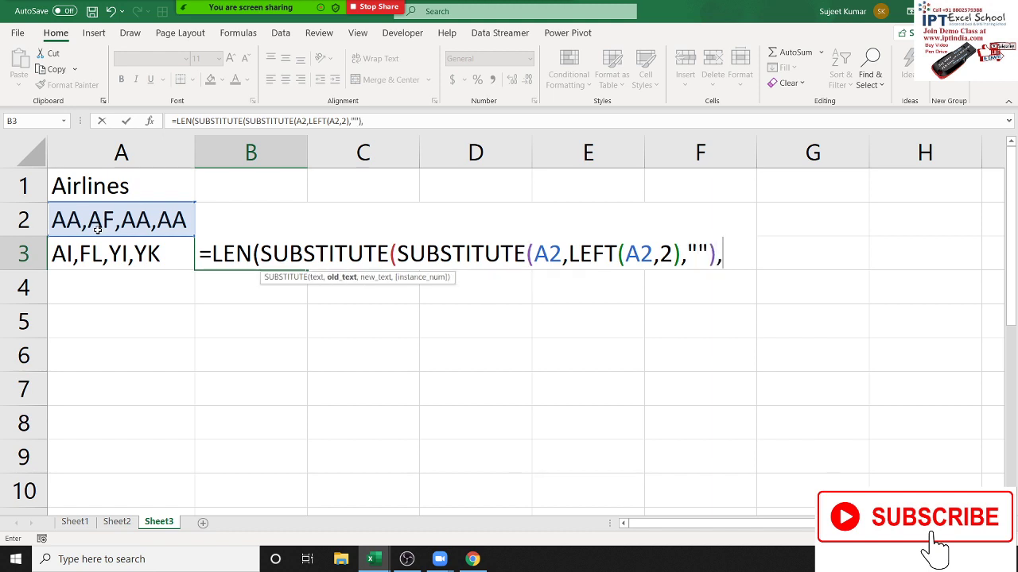
pyautogui.write('","')
pyautogui.write(',')
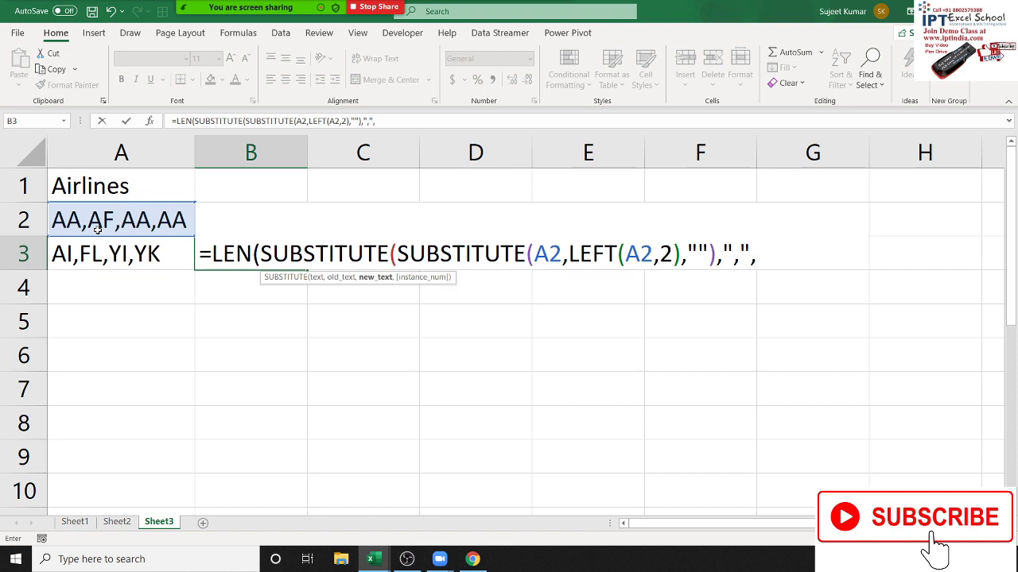
pyautogui.write('""))')
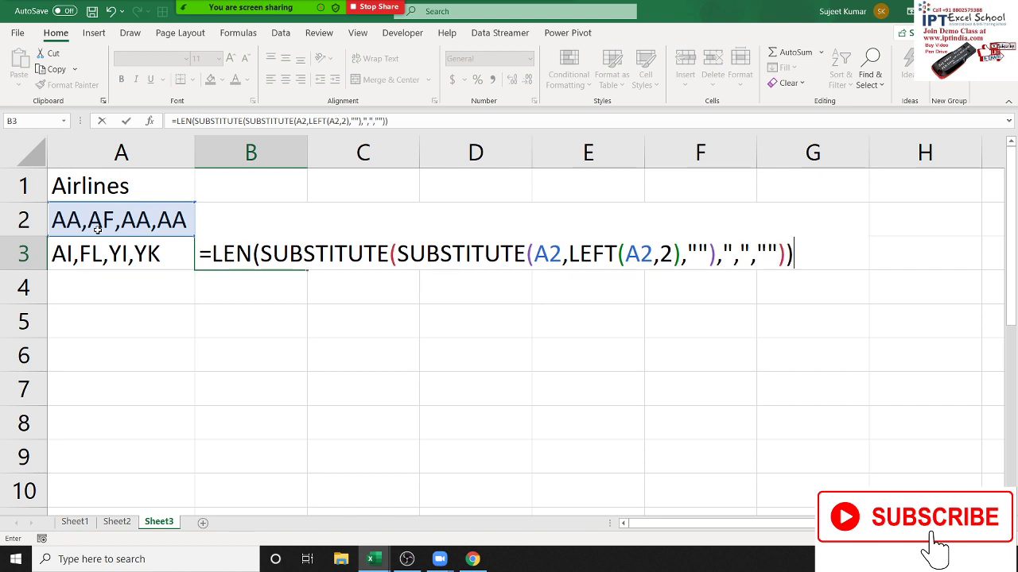
pyautogui.press('Return')
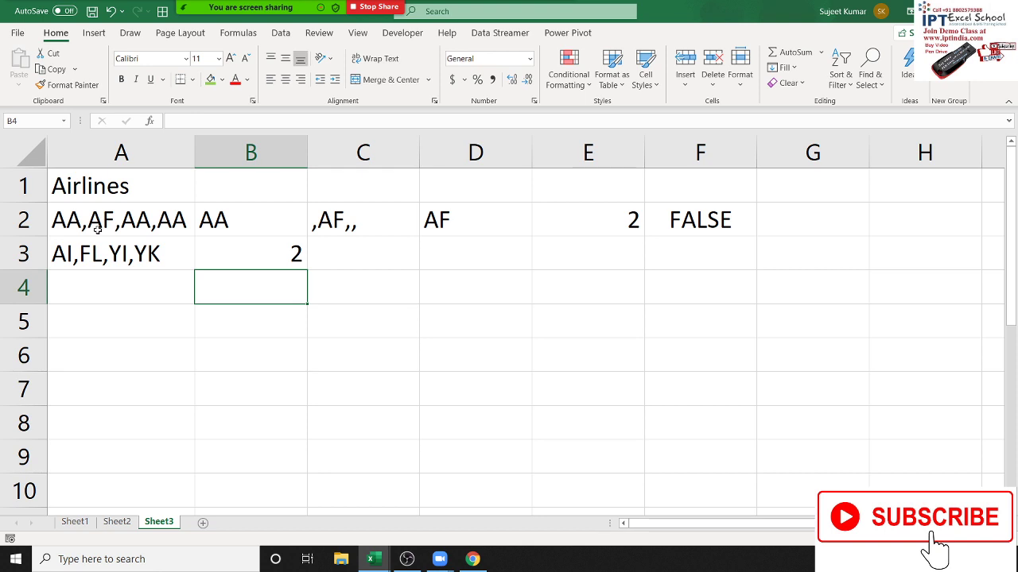
# Append =0 to B3's formula so it returns FALSE.
pyautogui.press('Up')
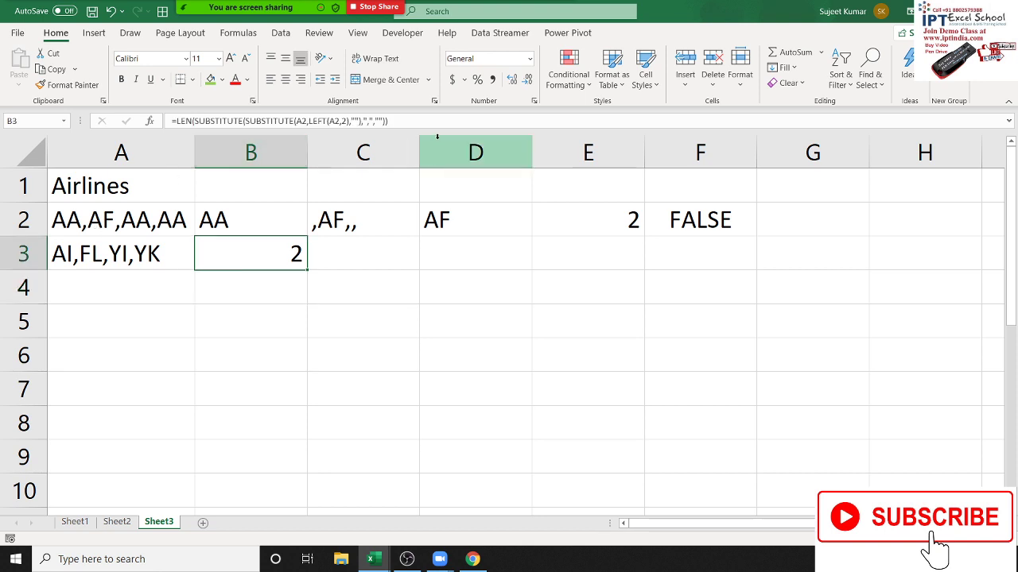
pyautogui.click(435, 124)
pyautogui.write('=0')
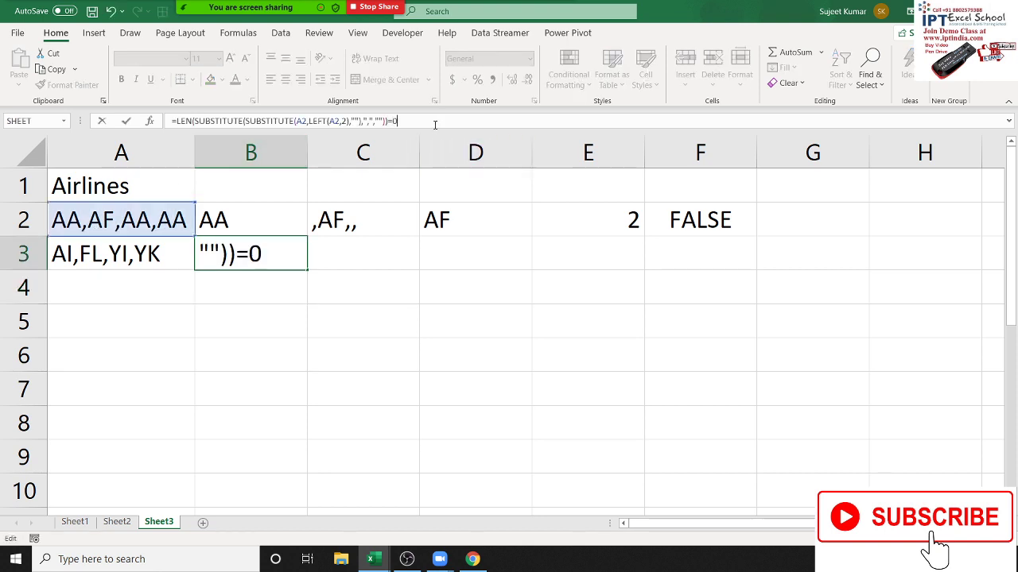
pyautogui.press('Return')
# Try filling B2's formula down into B3, then undo to restore B3's check.
pyautogui.press('Up')
pyautogui.hotkey('shift', 'Up')
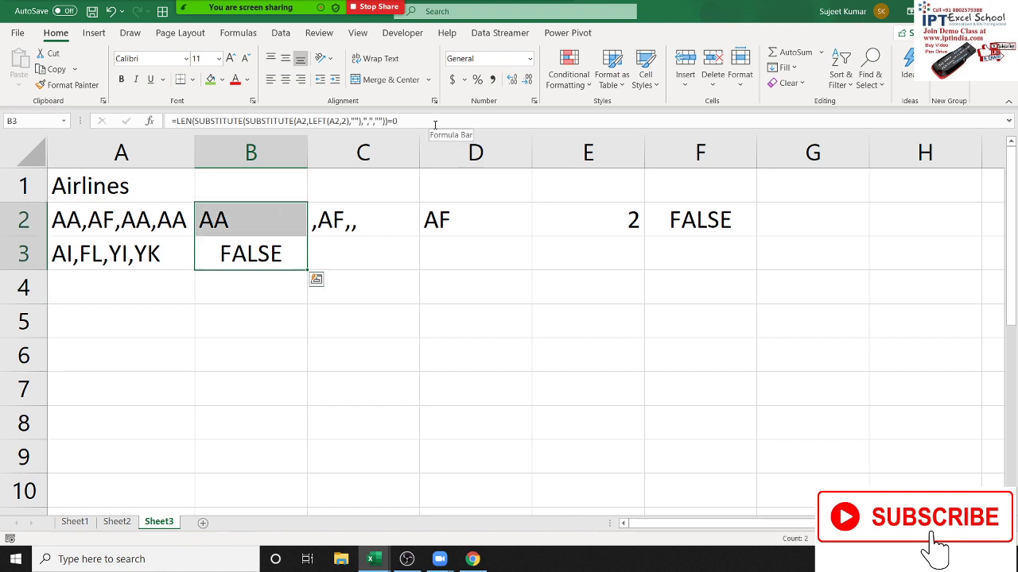
pyautogui.hotkey('ctrl', 'd')
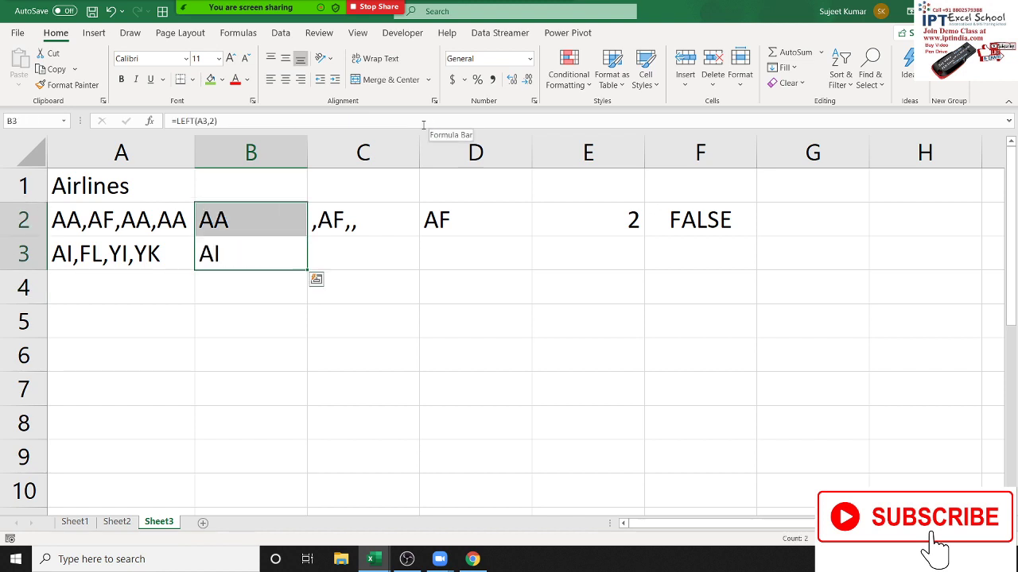
pyautogui.click(113, 214)
pyautogui.doubleClick(114, 218)
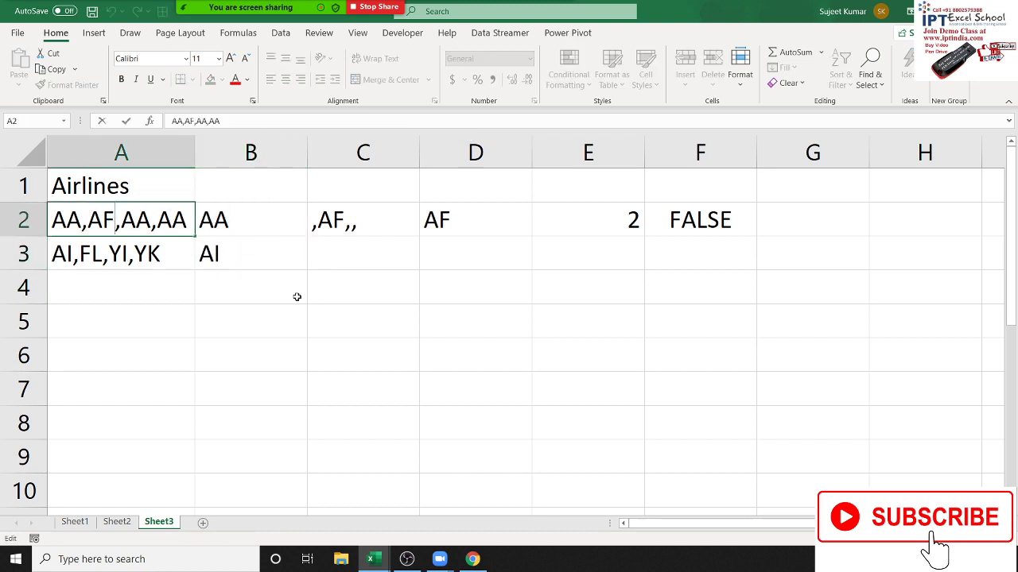
pyautogui.press('Escape')
pyautogui.click(277, 243)
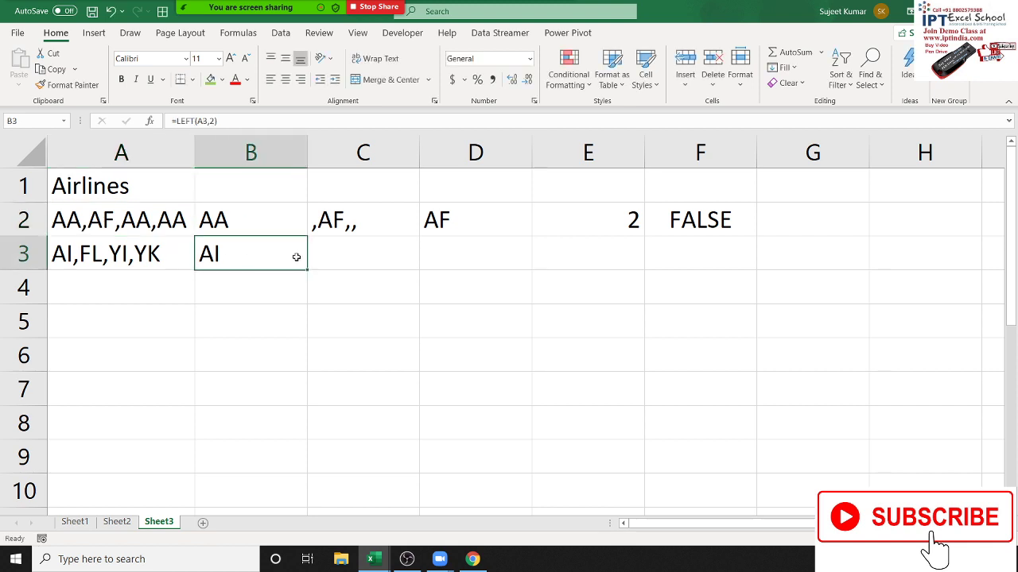
pyautogui.hotkey('ctrl', 'z')
# Copy B3's zero check into B2 and select the old helper results in C2:F2.
pyautogui.click(230, 235)
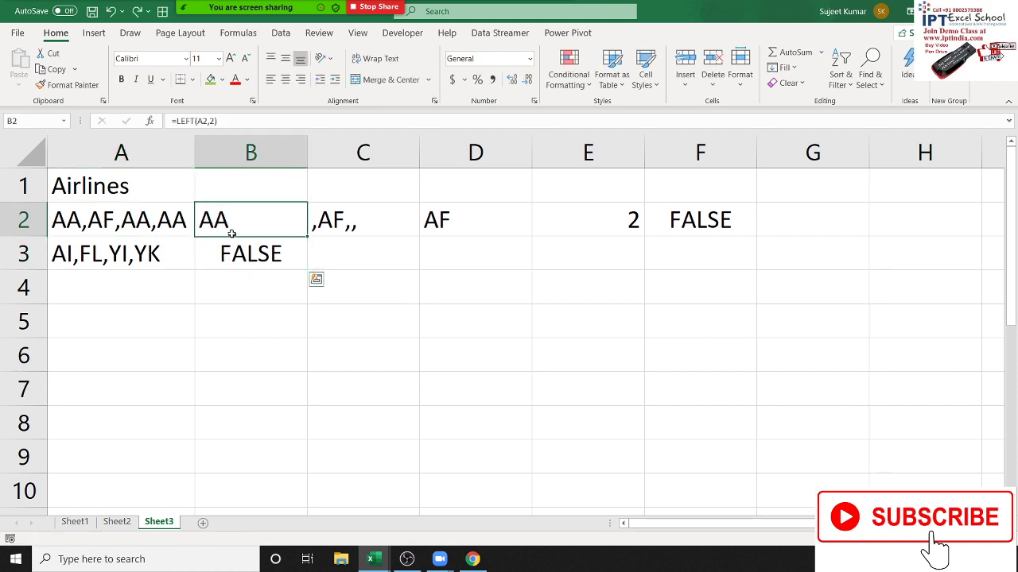
pyautogui.click(243, 254)
pyautogui.hotkey('ctrl', 'c')
pyautogui.press('Up')
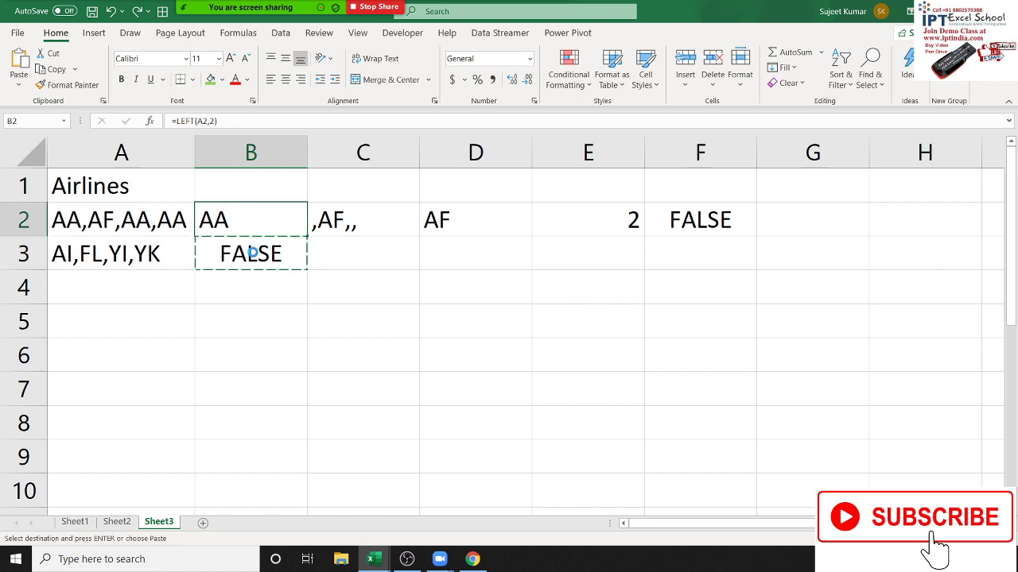
pyautogui.press('Return')
pyautogui.press('Right')
pyautogui.hotkey('shift', 'Right')
pyautogui.hotkey('shift', 'Right')
pyautogui.hotkey('shift', 'Right')
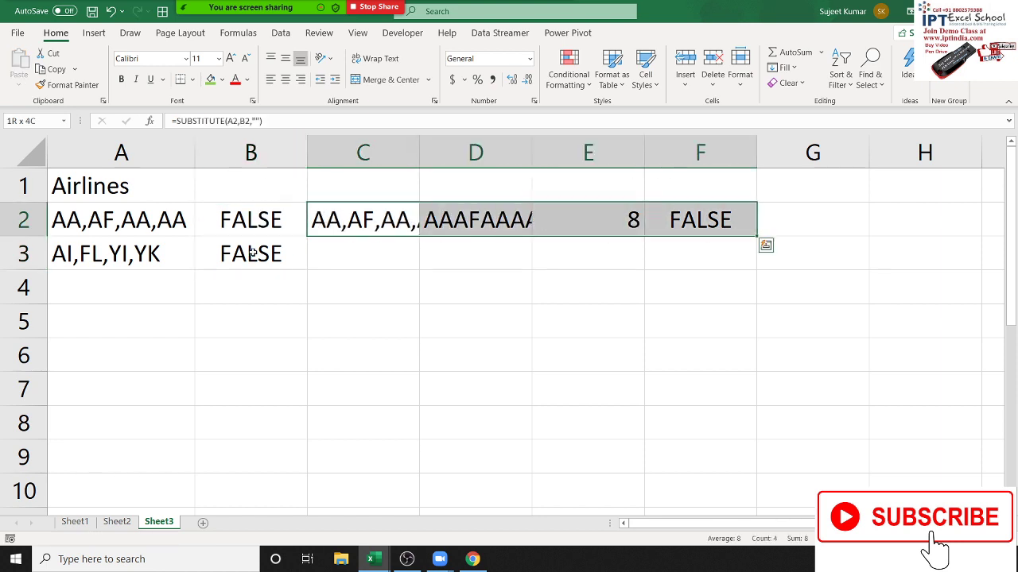
# Clear the old helper results in C2:F2 and change the A2 code AF to AA.
pyautogui.press('Delete')
pyautogui.press('Left')
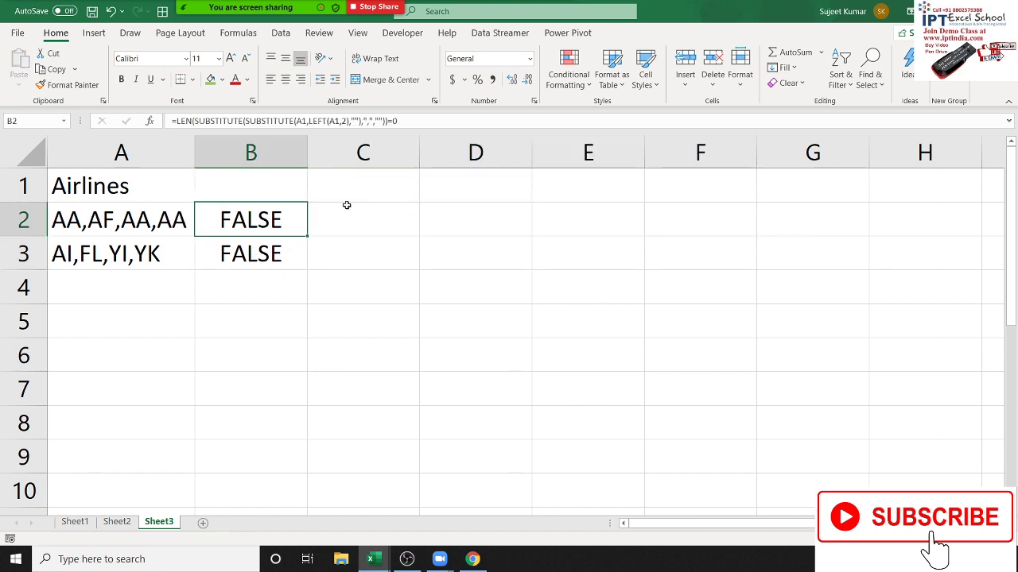
pyautogui.click(105, 226)
pyautogui.press('F2')
pyautogui.click(115, 226)
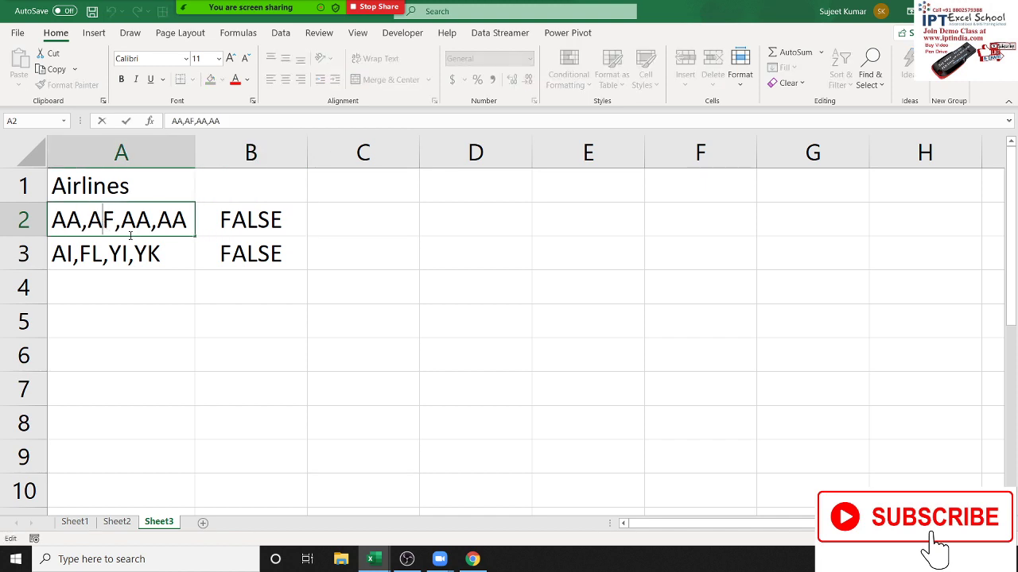
pyautogui.press('BackSpace')
pyautogui.write('AA')
pyautogui.press('Return')
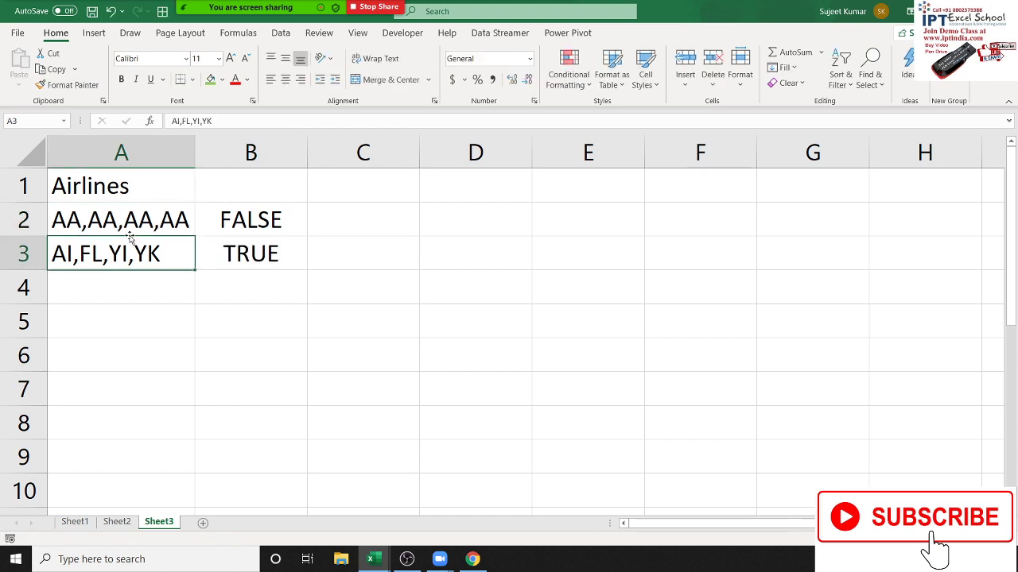
pyautogui.press('Up')
pyautogui.press('Up')
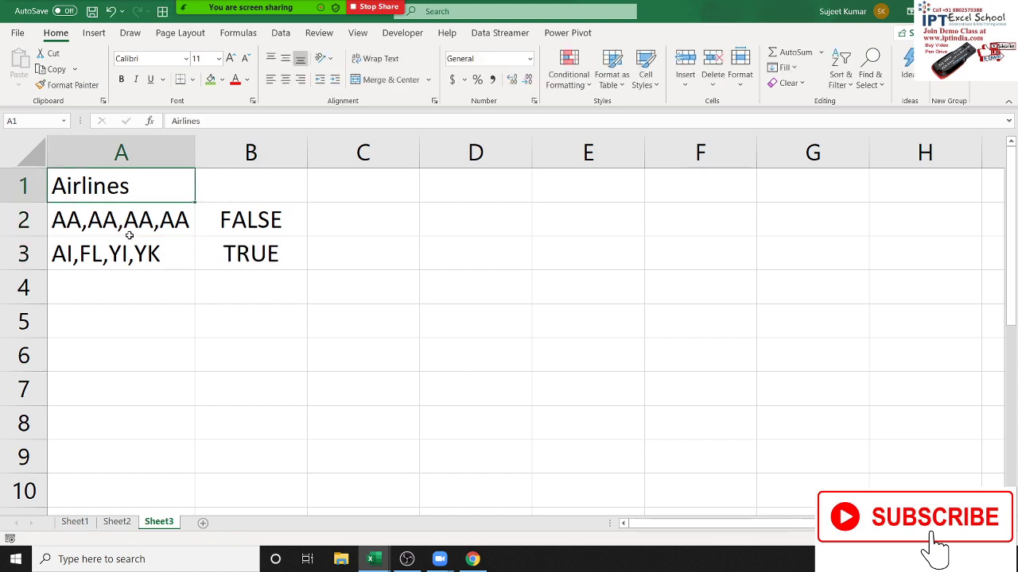
pyautogui.press('Down')
pyautogui.press('Down')
pyautogui.press('Right')
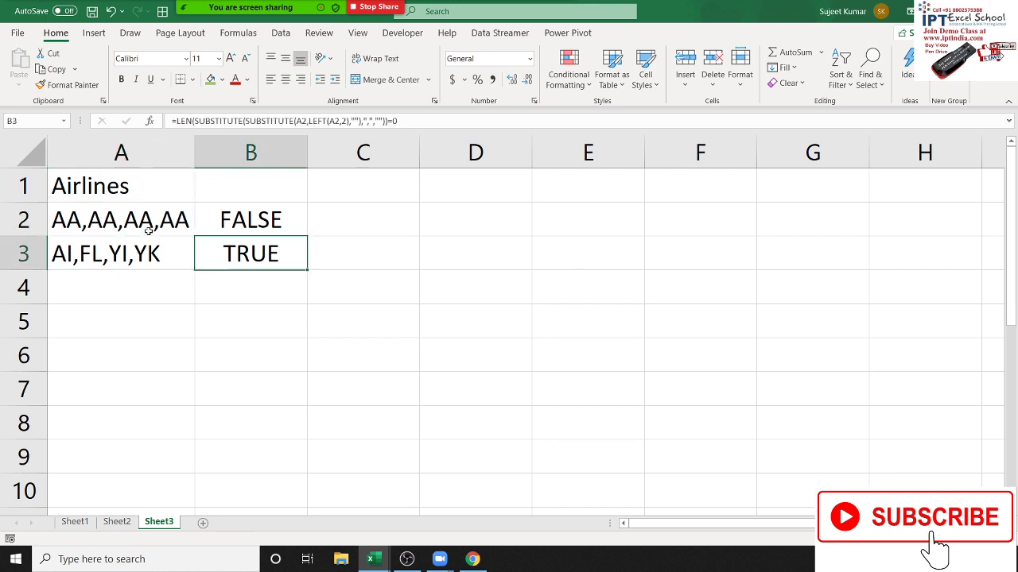
# Clear the old result in B2 and copy the repeated-code check formula from B3.
pyautogui.click(225, 216)
pyautogui.doubleClick(232, 222)
pyautogui.press('Escape')
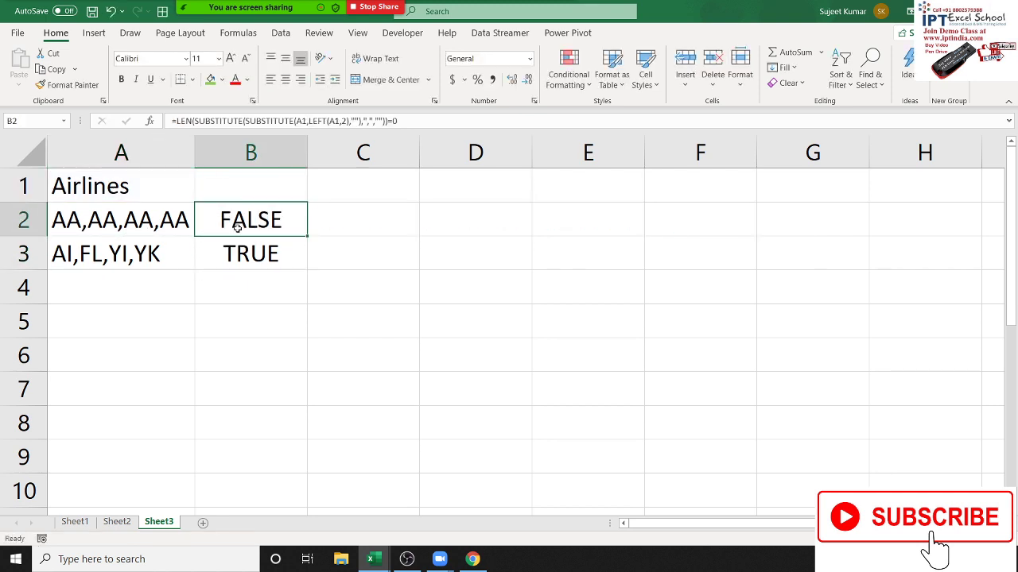
pyautogui.press('Delete')
pyautogui.press('Down')
pyautogui.hotkey('ctrl', 'c')
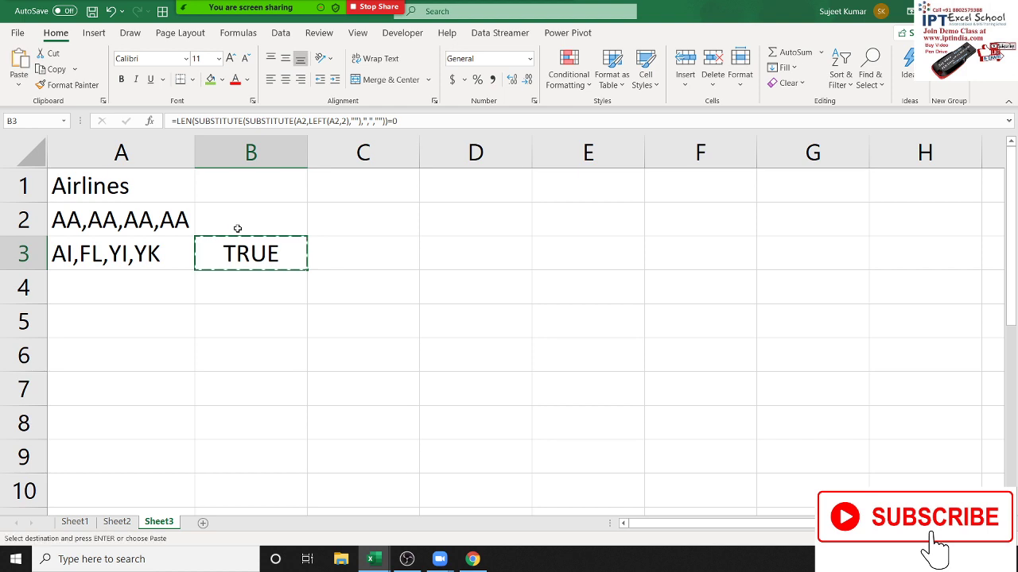
pyautogui.press('Escape')
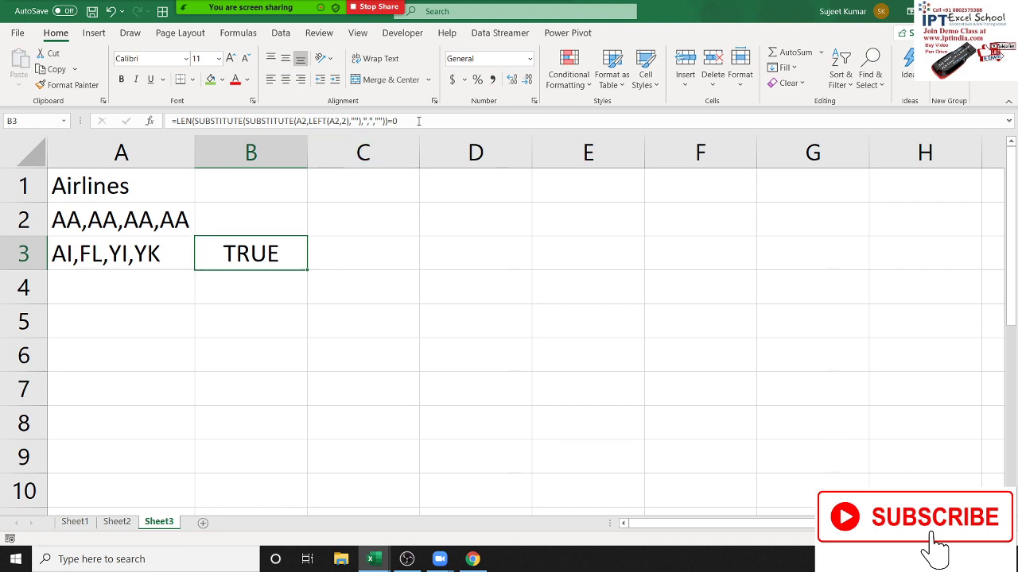
pyautogui.press('F2')
pyautogui.hotkey('shift', 'Home')
pyautogui.hotkey('ctrl', 'c')
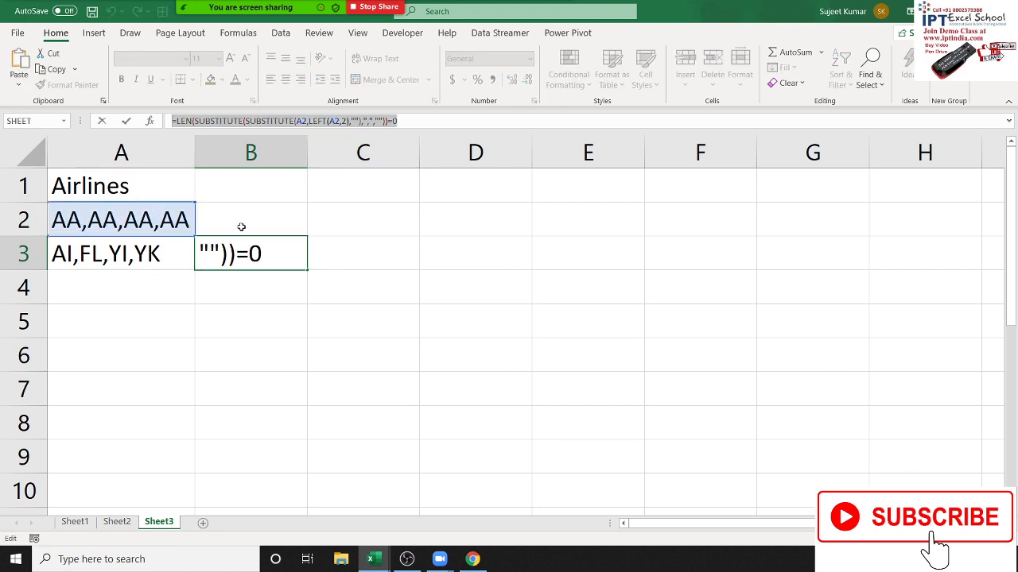
pyautogui.press('Escape')
# Paste the formula into B2 and fill B2:B3 down with Ctrl+D.
pyautogui.click(241, 227)
pyautogui.hotkey('ctrl', 'v')
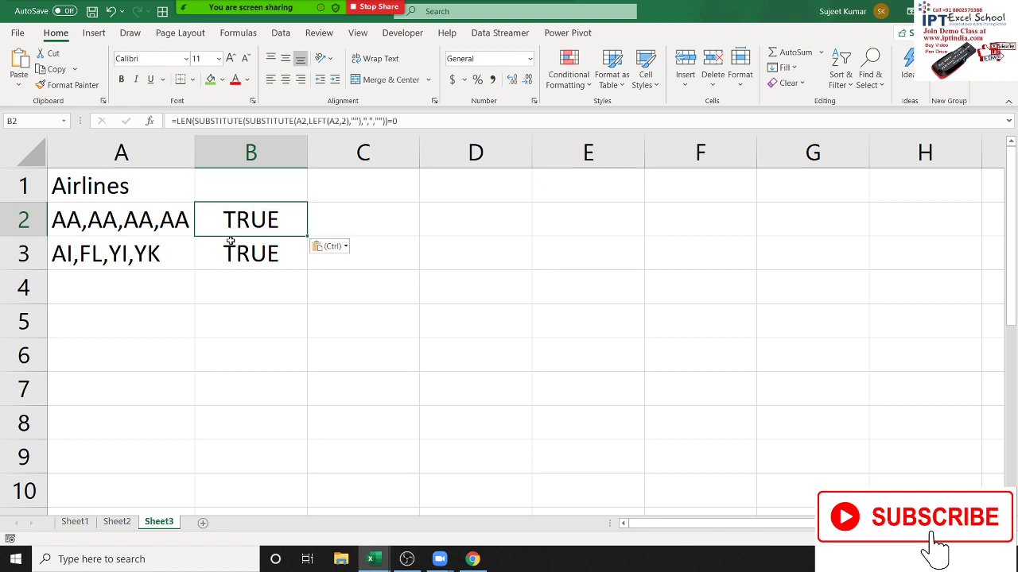
pyautogui.moveTo(252, 227); pyautogui.dragTo(255, 242)
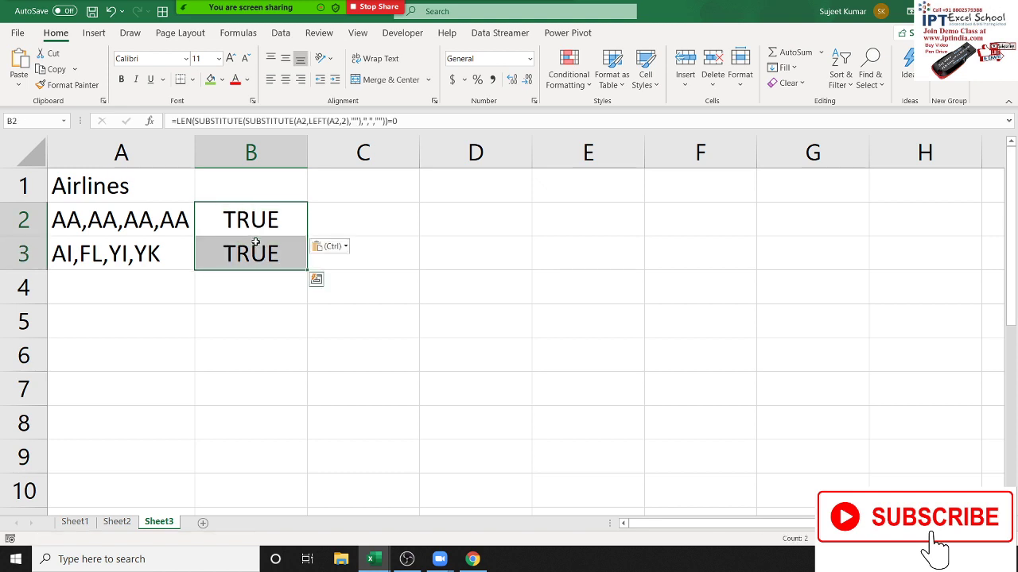
pyautogui.hotkey('ctrl', 'd')
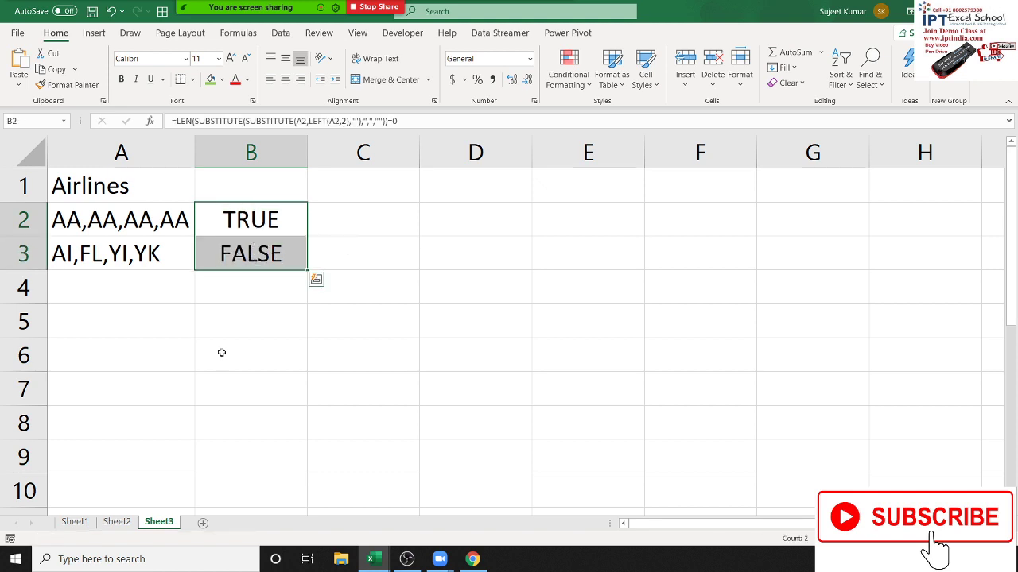
pyautogui.click(266, 431)
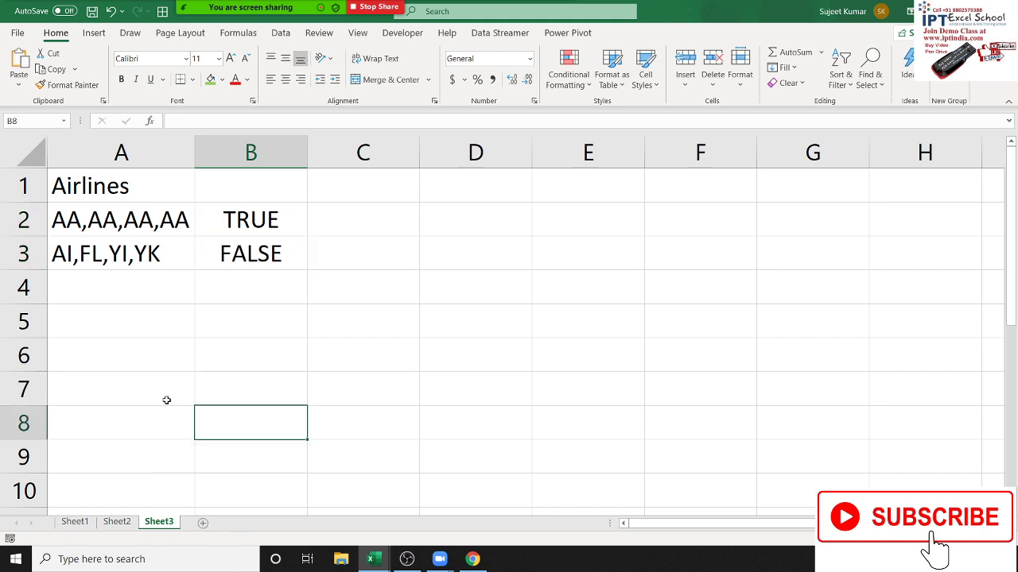
# Enter the heading Email in cell A8.
pyautogui.scroll(-2, 152, 355)
pyautogui.click(120, 228)
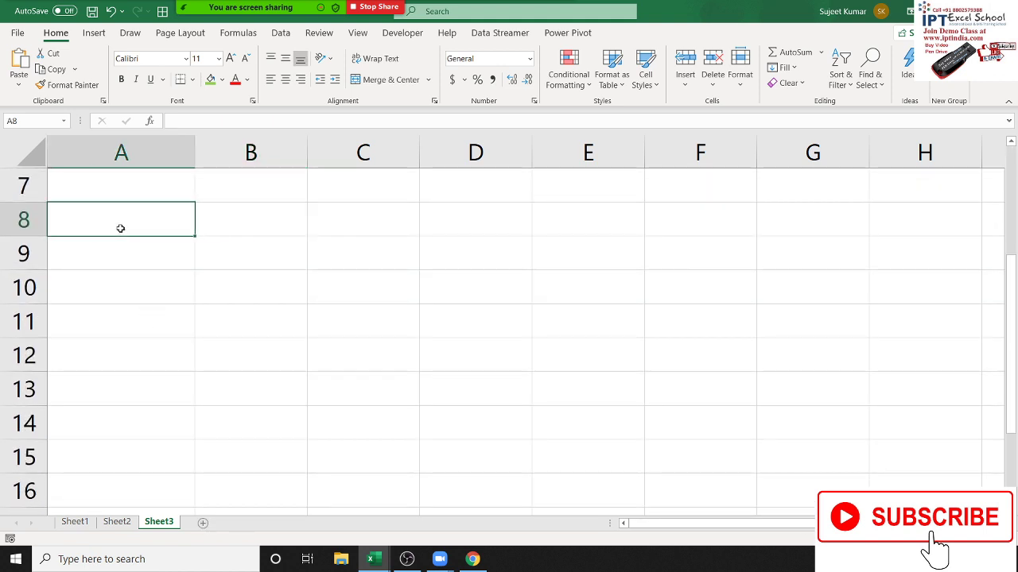
pyautogui.write('Na')
pyautogui.press('BackSpace')
pyautogui.press('BackSpace')
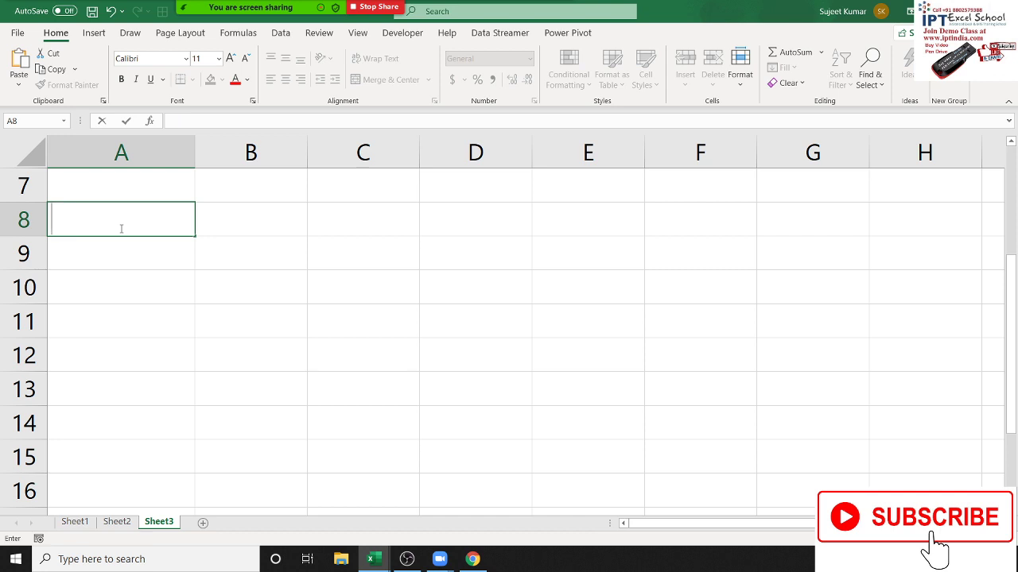
pyautogui.write('Wev')
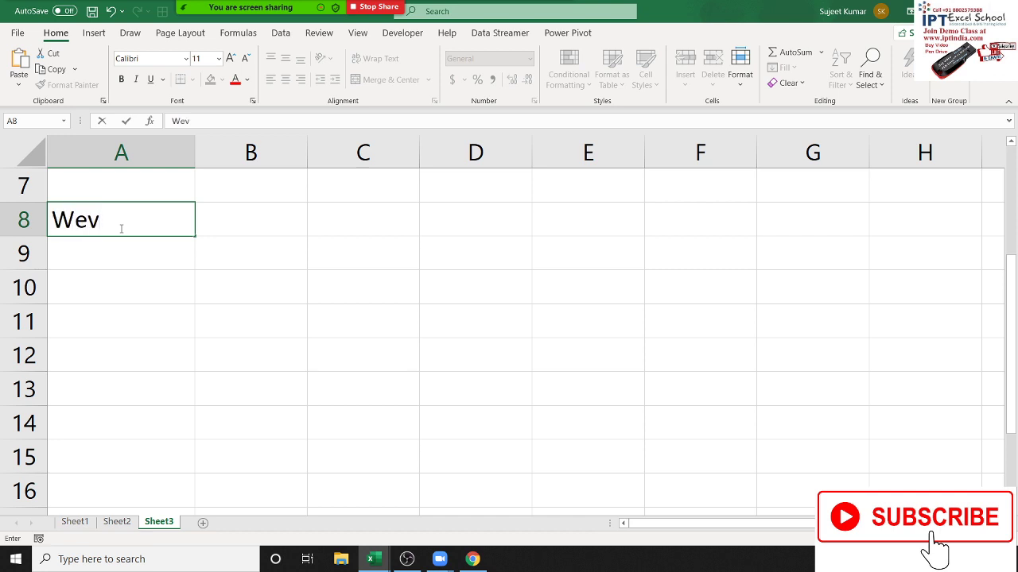
pyautogui.write('si')
pyautogui.press('BackSpace')
pyautogui.press('BackSpace')
pyautogui.press('BackSpace')
pyautogui.press('BackSpace')
pyautogui.press('BackSpace')
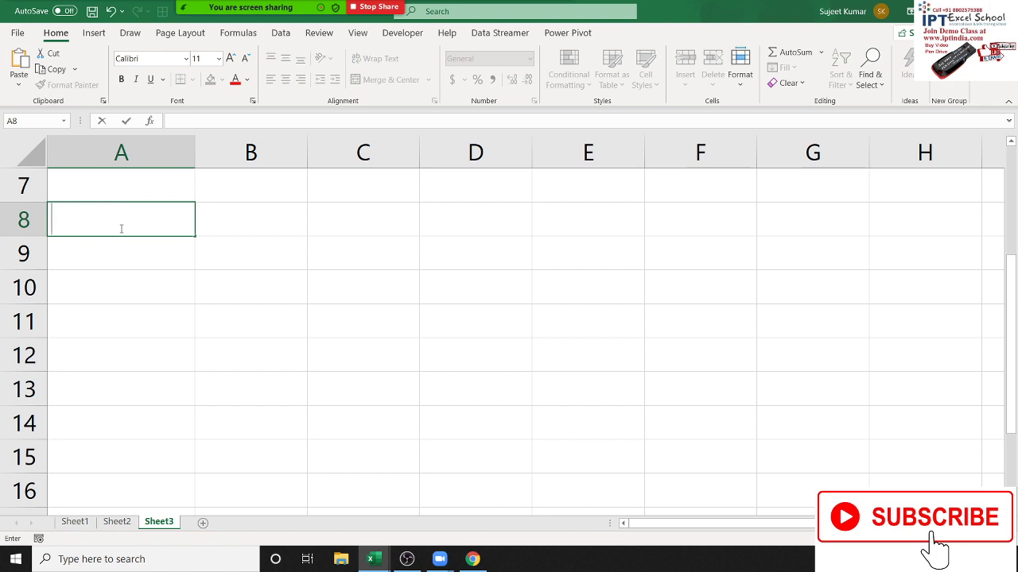
pyautogui.write('Email')
pyautogui.press('Return')
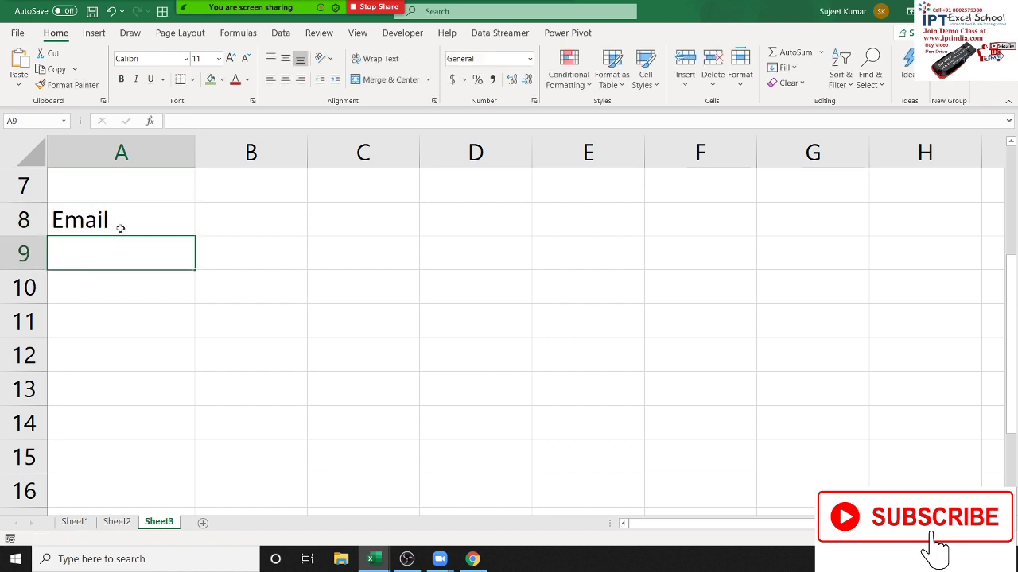
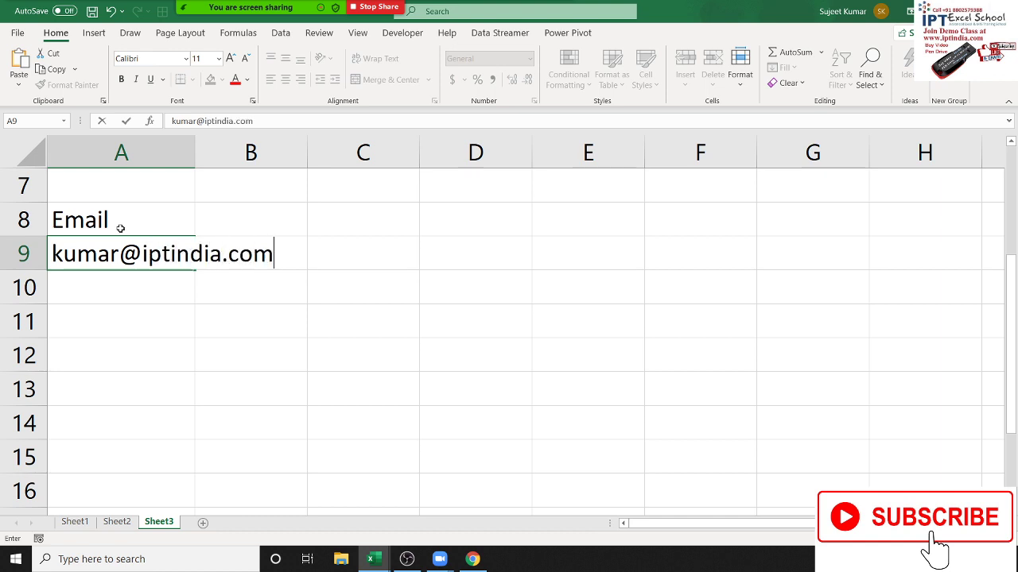
# Type a sample e-mail address into A9 and autofit column A to fit it.
pyautogui.press('Return')
pyautogui.click(136, 348)
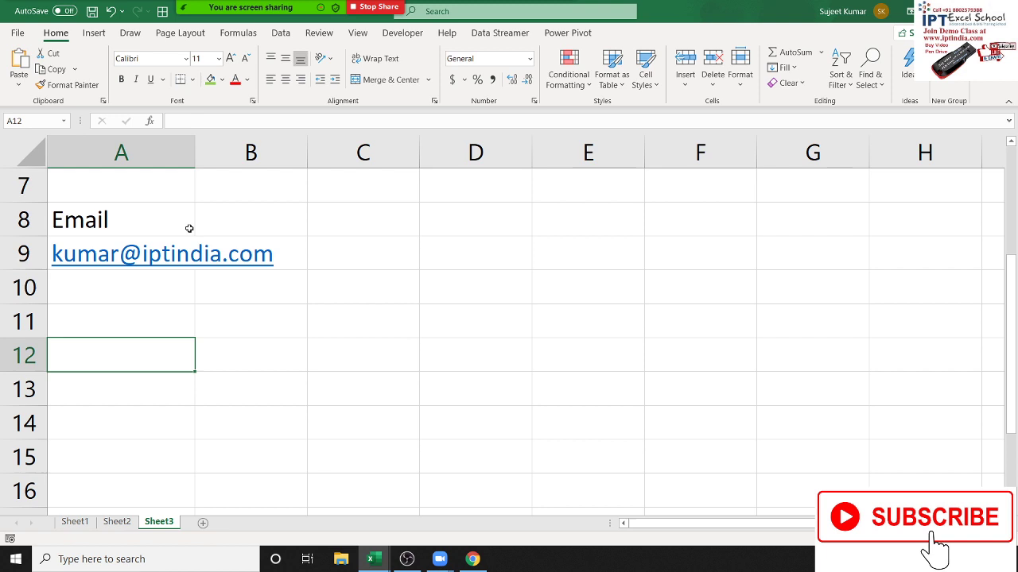
pyautogui.doubleClick(195, 154)
pyautogui.click(336, 252)
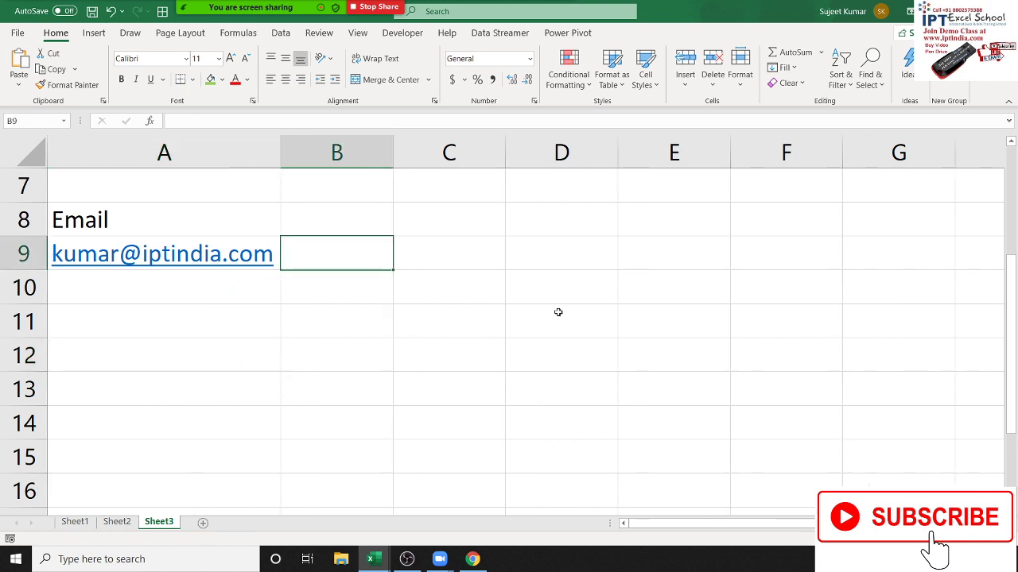
# Enter the number 123.369.852 in D8.
pyautogui.write('=')
pyautogui.press('Escape')
pyautogui.click(556, 225)
pyautogui.write('123')
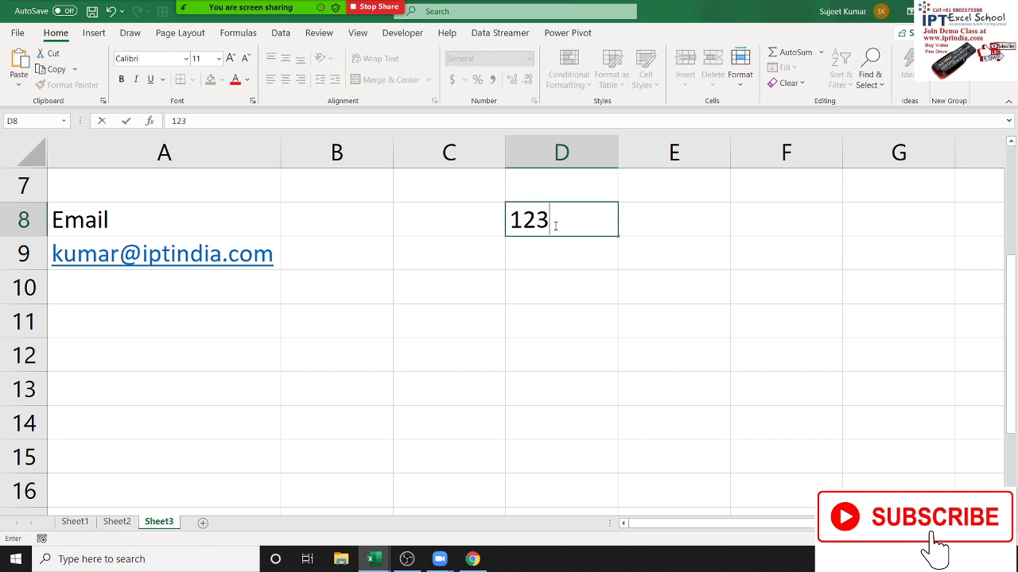
pyautogui.write('.369.8')
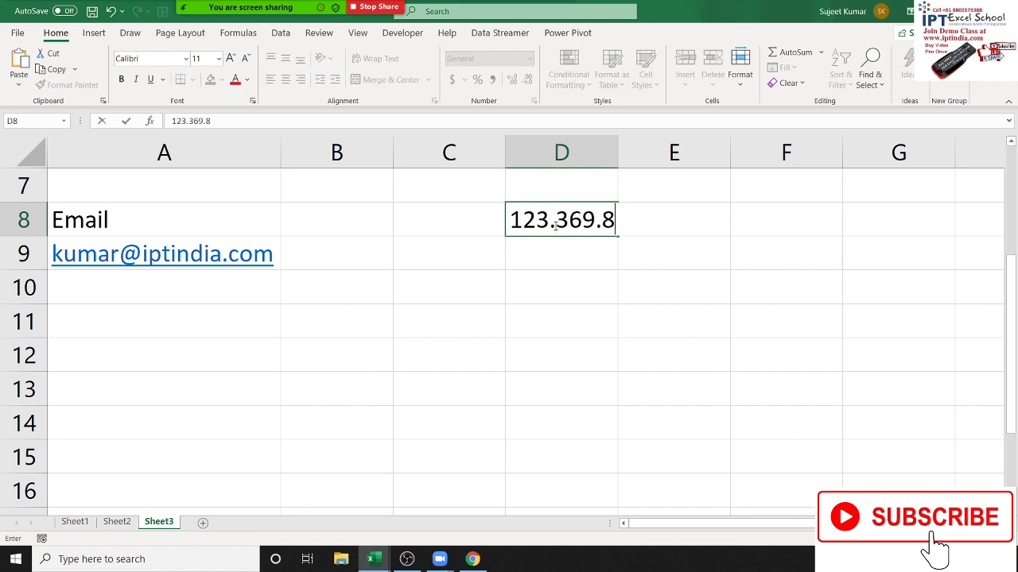
pyautogui.write('52')
pyautogui.press('Return')
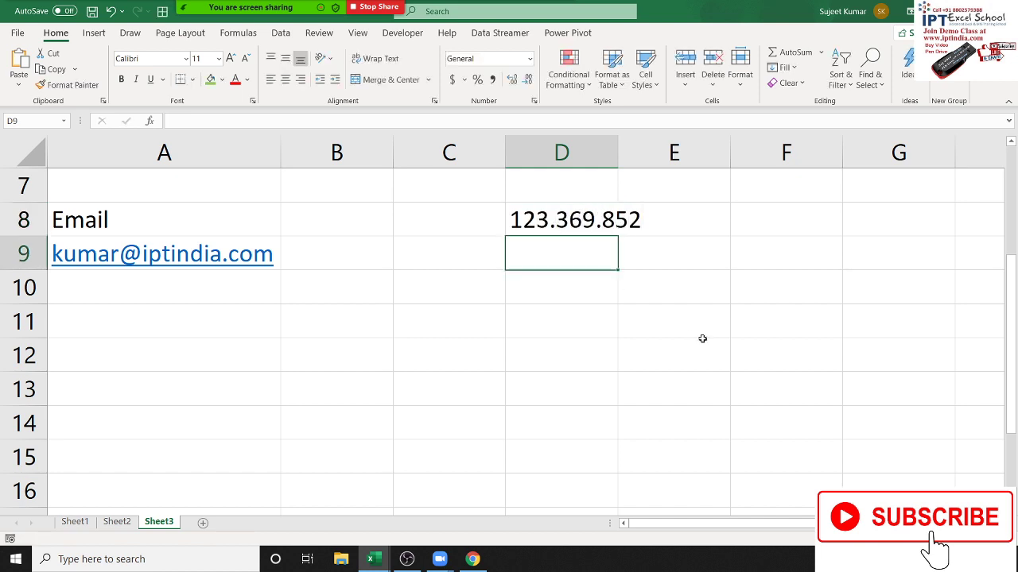
# Put =LEFT(D8,3) in D9 to extract 123.
pyautogui.write('=lef')
pyautogui.press('Tab')
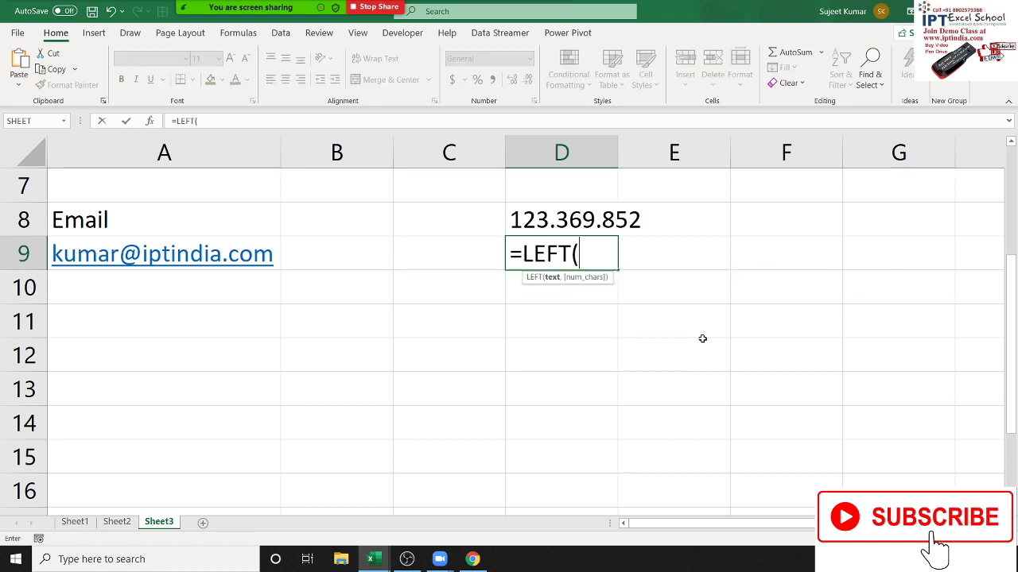
pyautogui.press('Up')
pyautogui.write(',3')
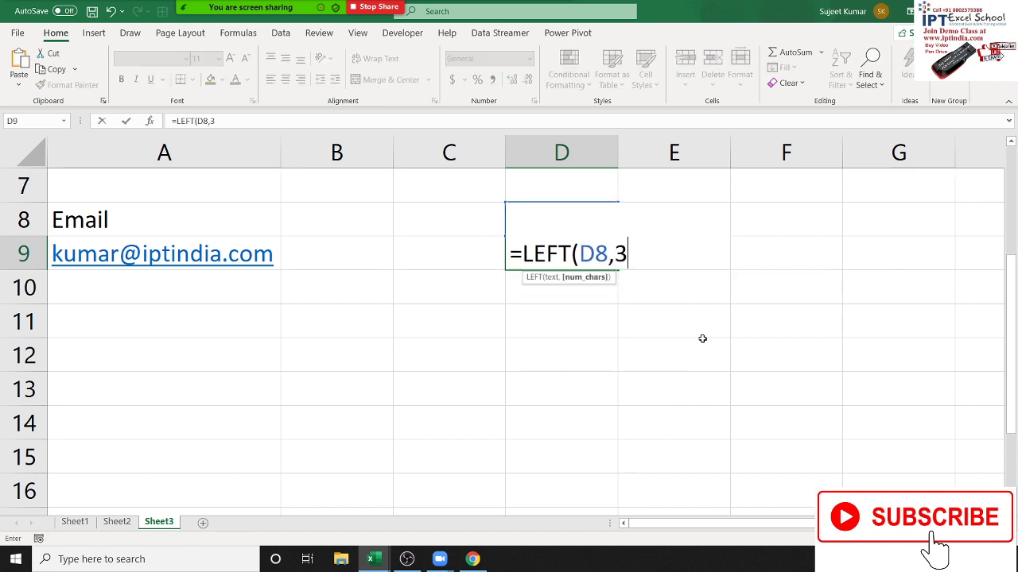
pyautogui.write(')')
pyautogui.press('Return')
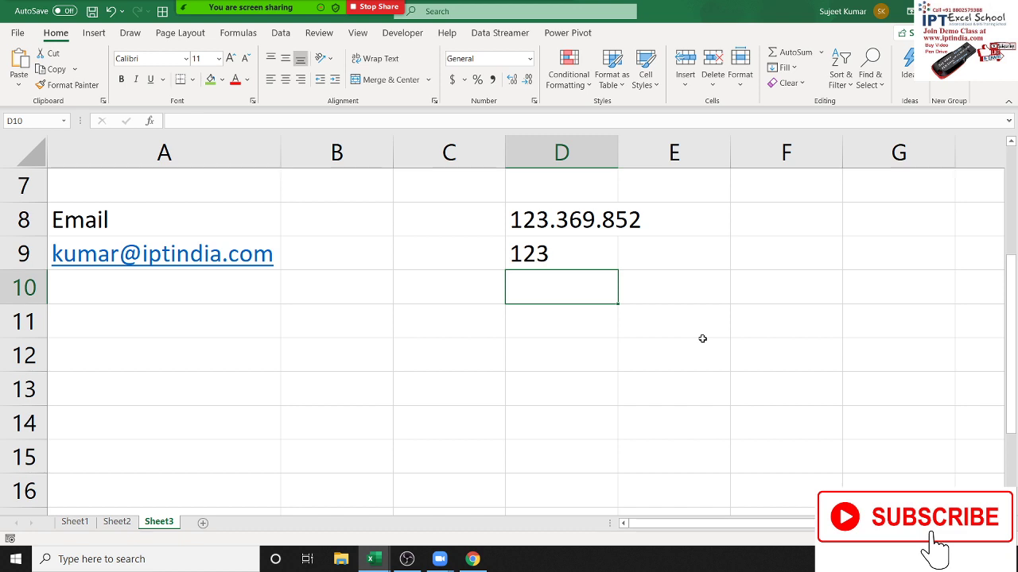
pyautogui.press('Up')
pyautogui.press('Right')
# Put =MID(D8,5,3) in E9 to extract 369.
pyautogui.write('=')
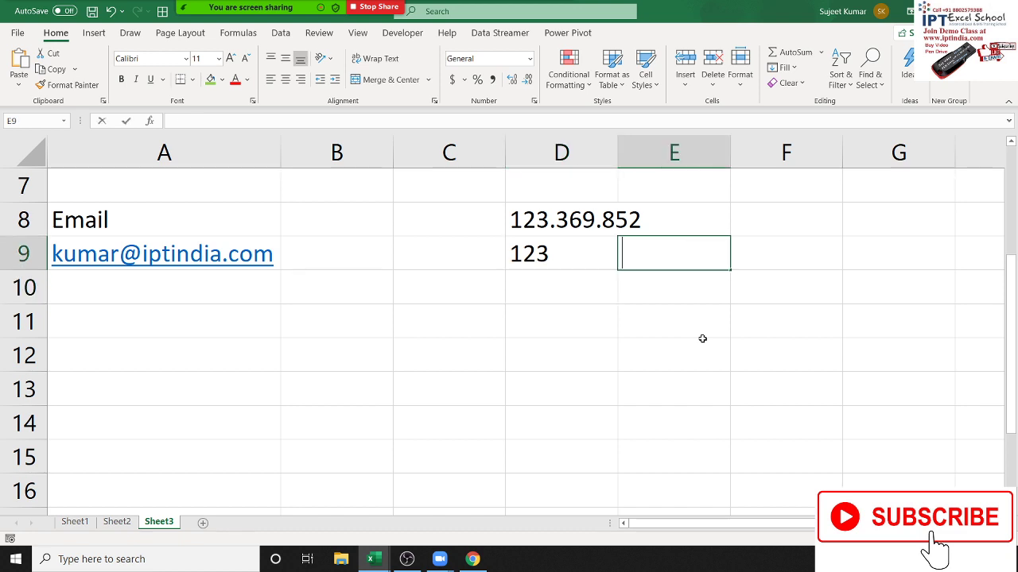
pyautogui.write('mid')
pyautogui.press('Tab')
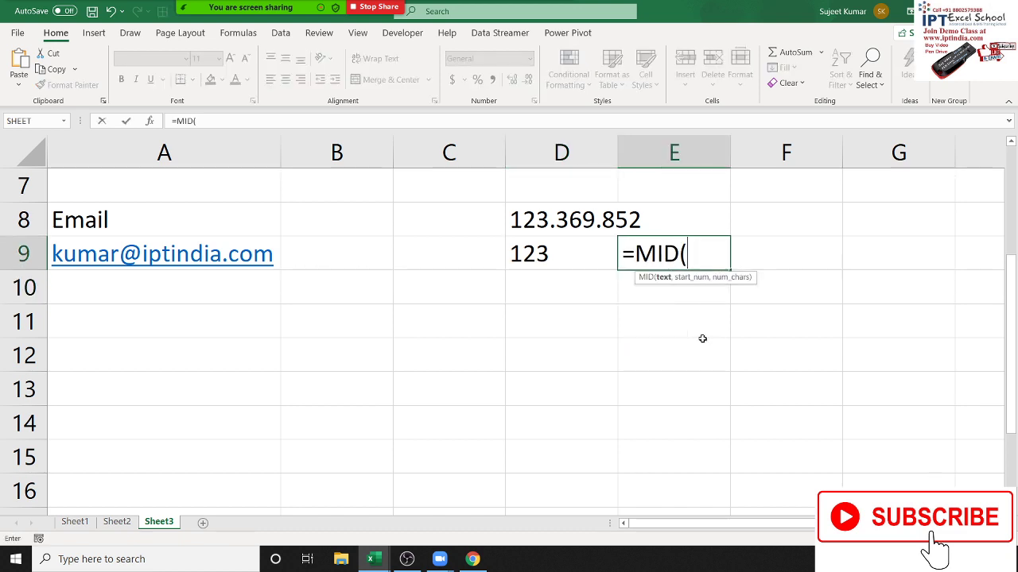
pyautogui.press('Left')
pyautogui.press('Up')
pyautogui.write(',')
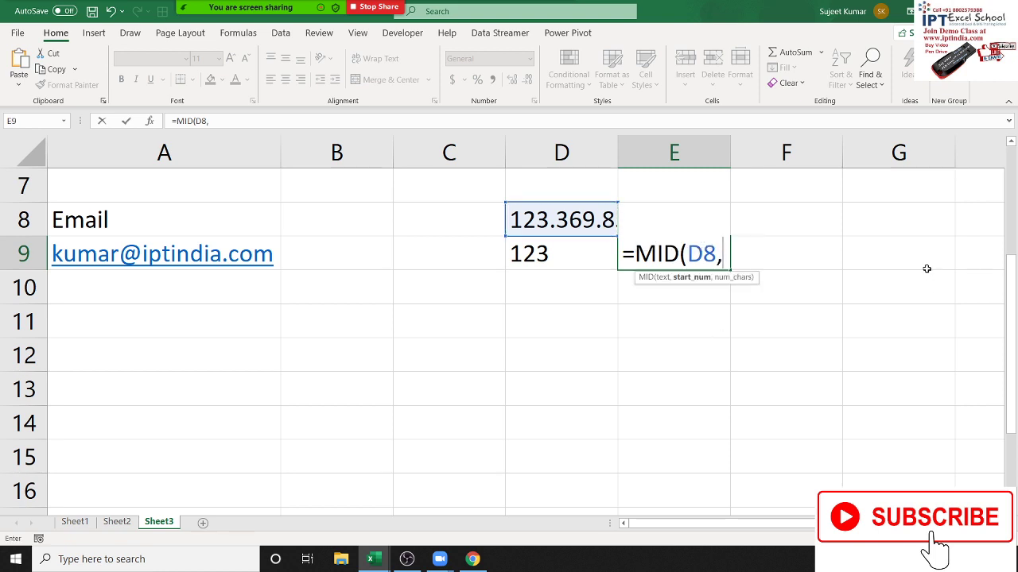
pyautogui.write('5,')
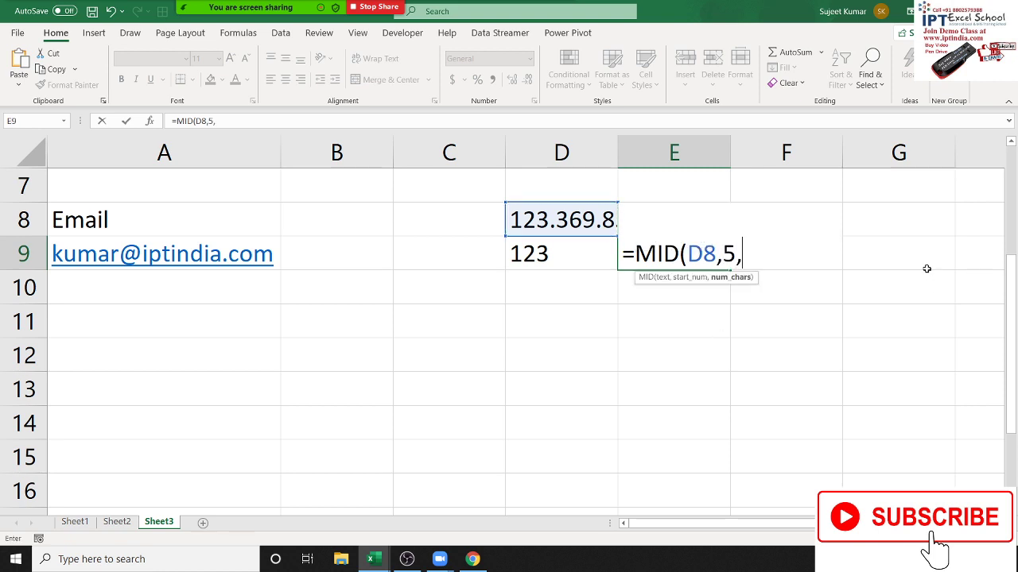
pyautogui.write('3')
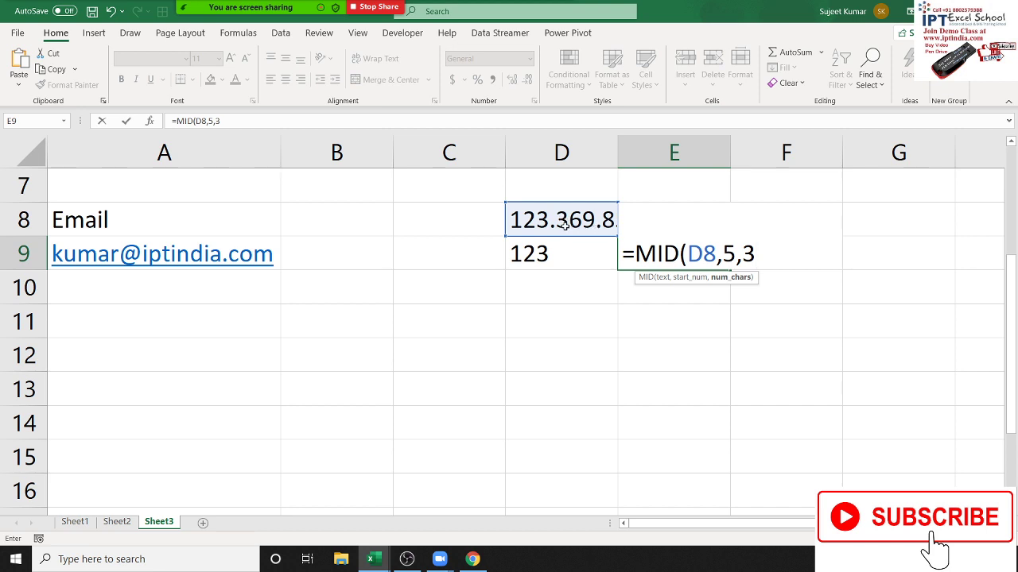
pyautogui.press('Return')
pyautogui.press('Up')
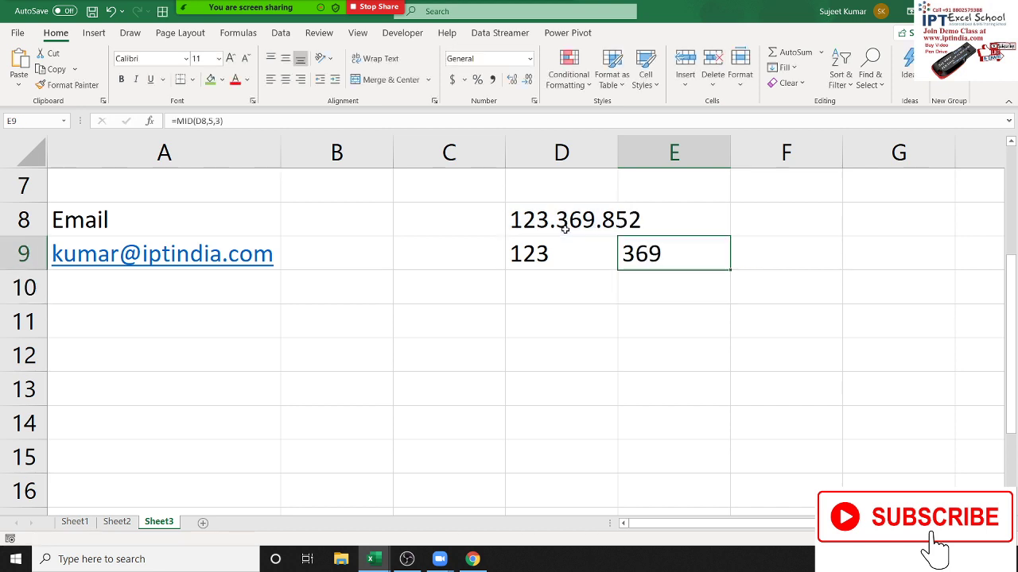
pyautogui.press('Right')
# Put =RIGHT(D8,3) in F9 to extract 852, then review the three formulas.
pyautogui.write('=r')
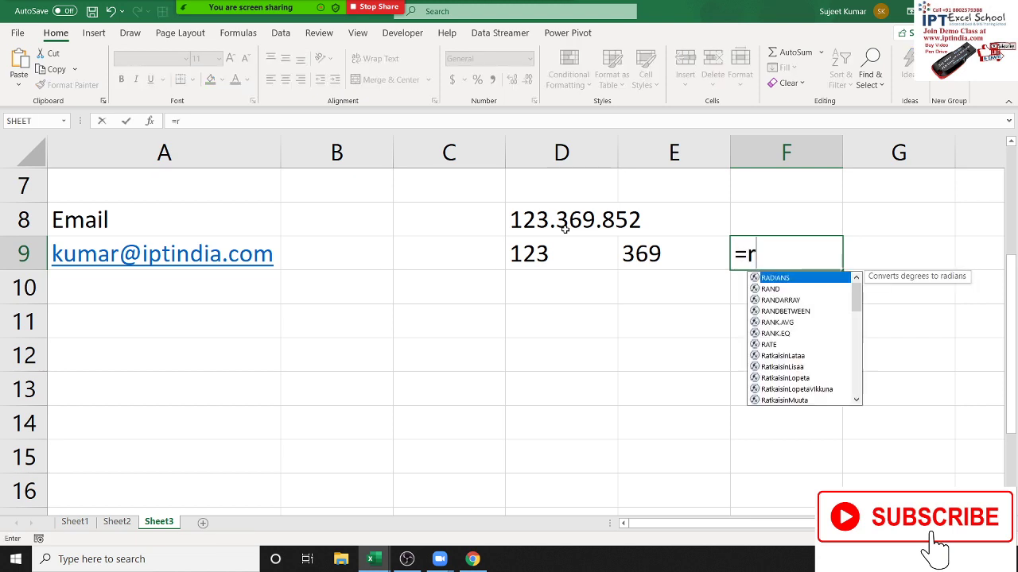
pyautogui.write('i')
pyautogui.press('Tab')
pyautogui.click(561, 221)
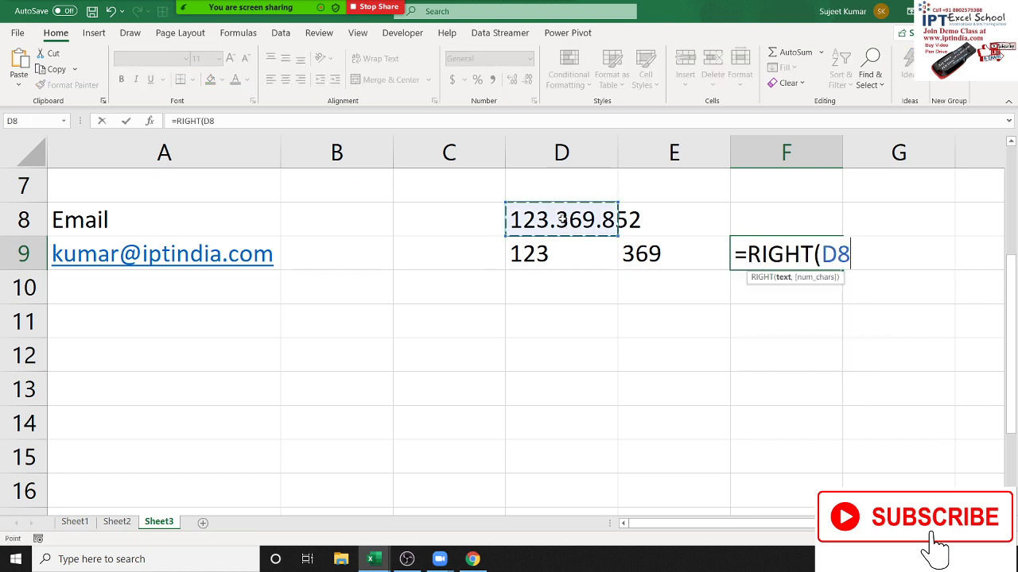
pyautogui.write(',3')
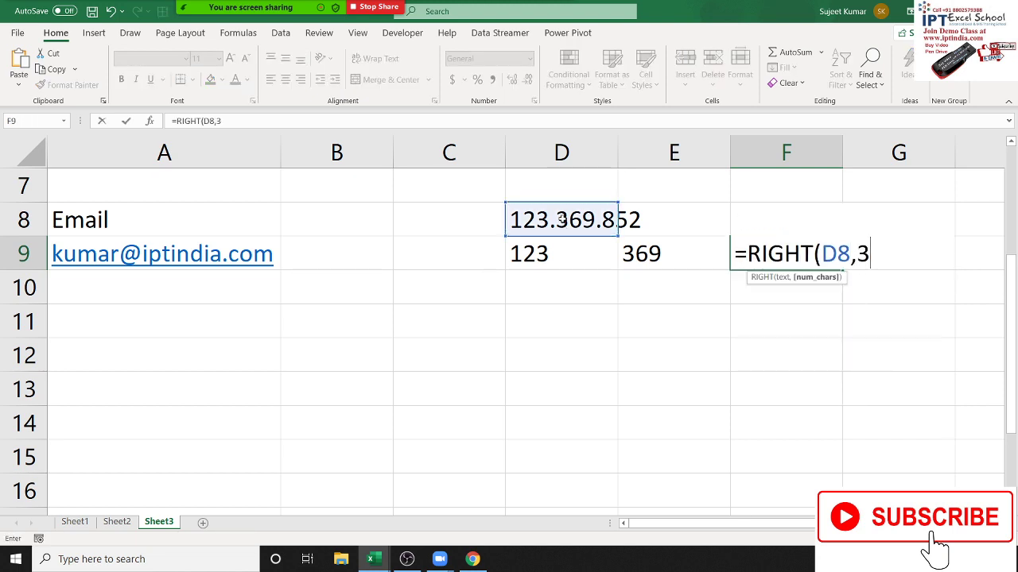
pyautogui.press('Return')
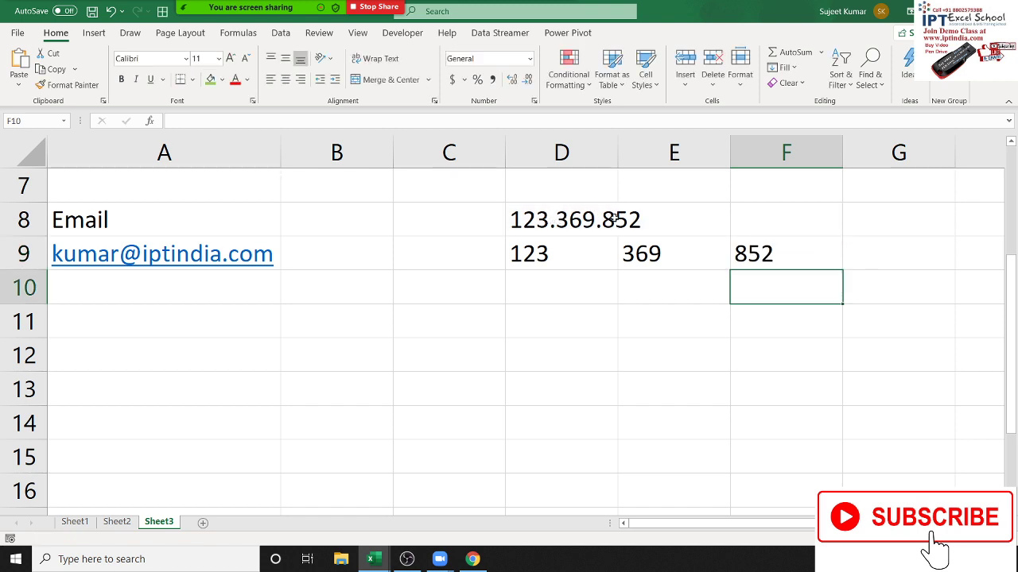
pyautogui.click(517, 255)
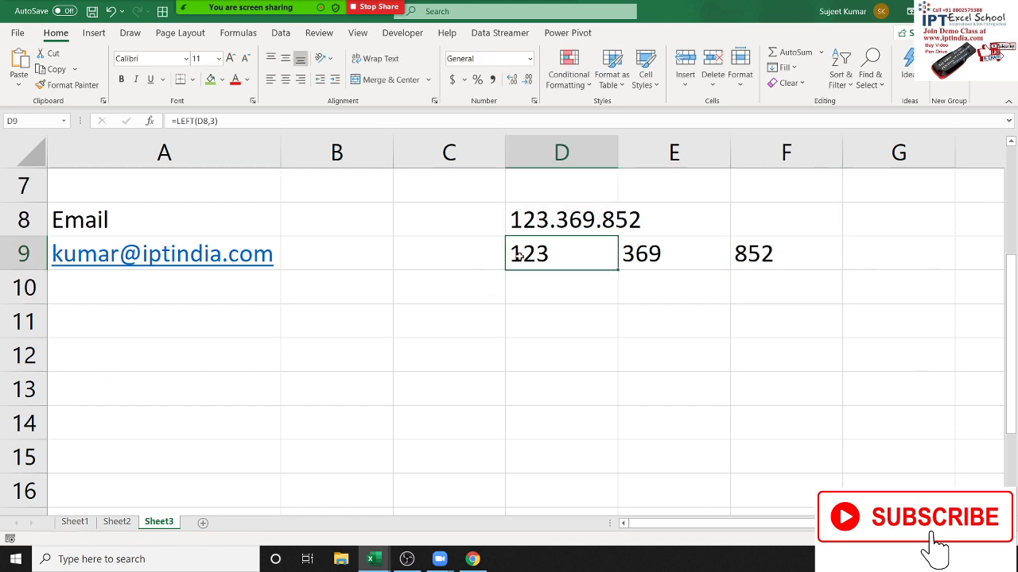
pyautogui.click(635, 255)
pyautogui.click(779, 253)
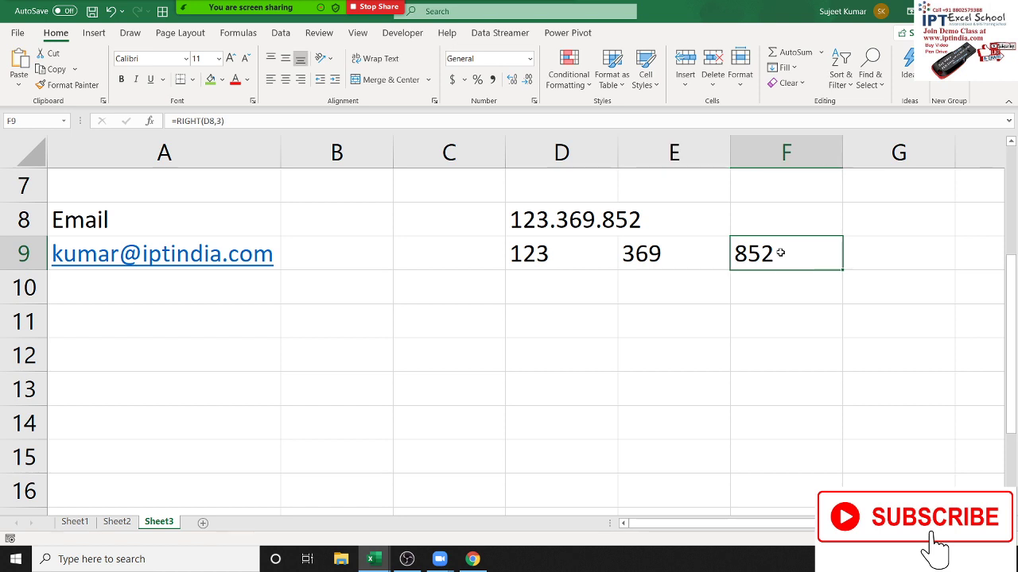
pyautogui.click(295, 290)
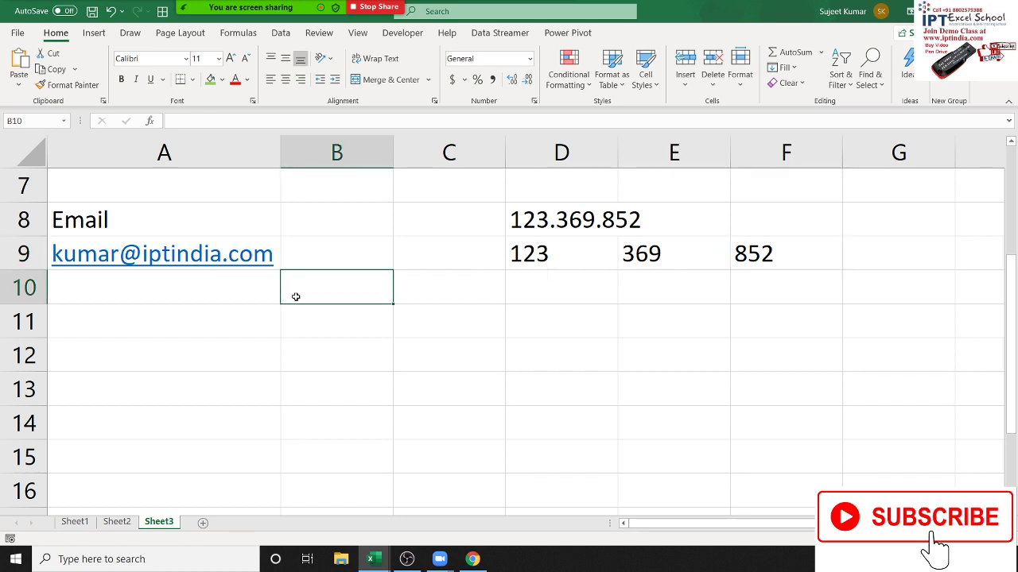
# Type the headings ID in B8 and Site in C8.
pyautogui.click(307, 225)
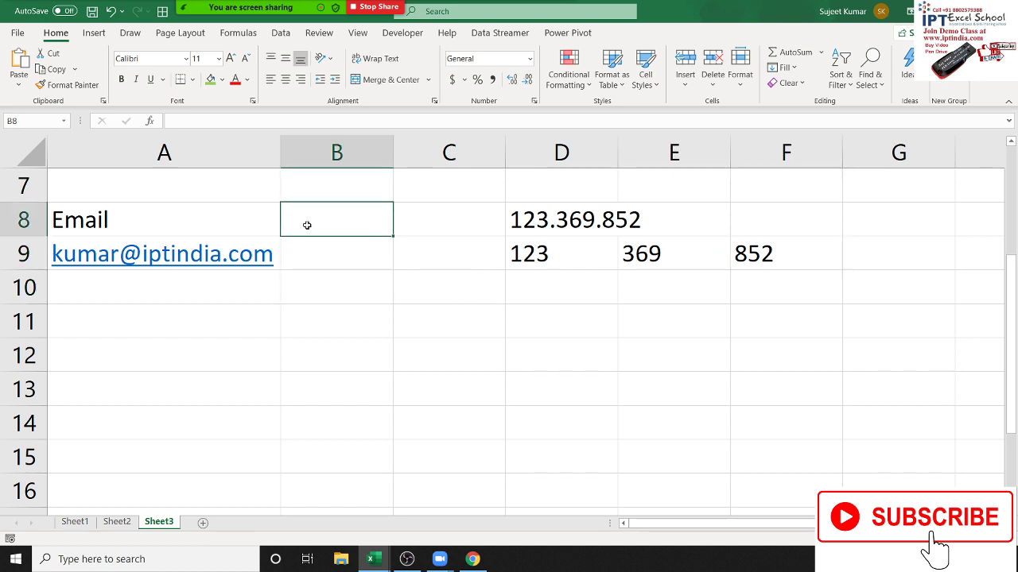
pyautogui.write('ID')
pyautogui.press('Tab')
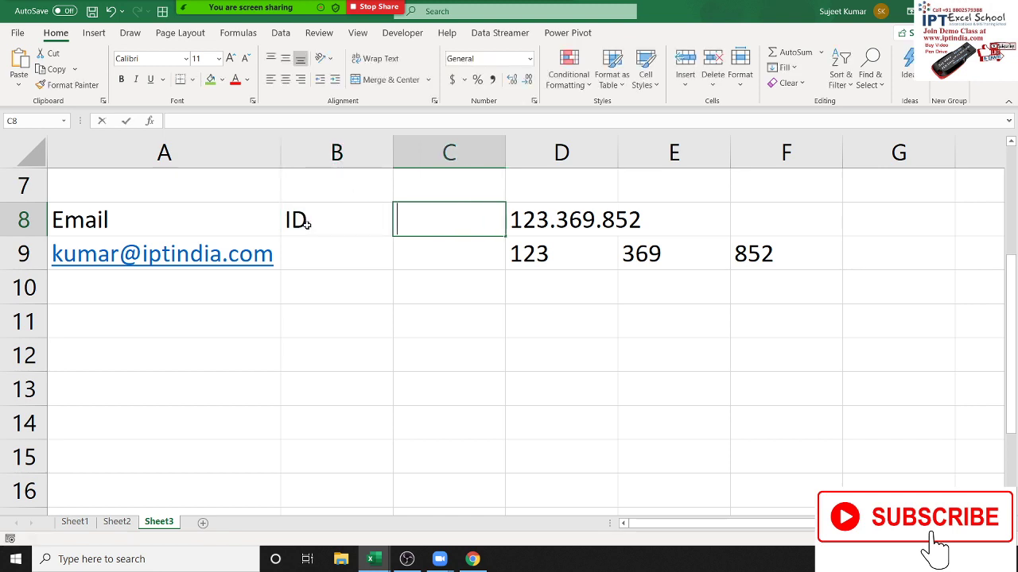
pyautogui.write('Site')
pyautogui.press('Return')
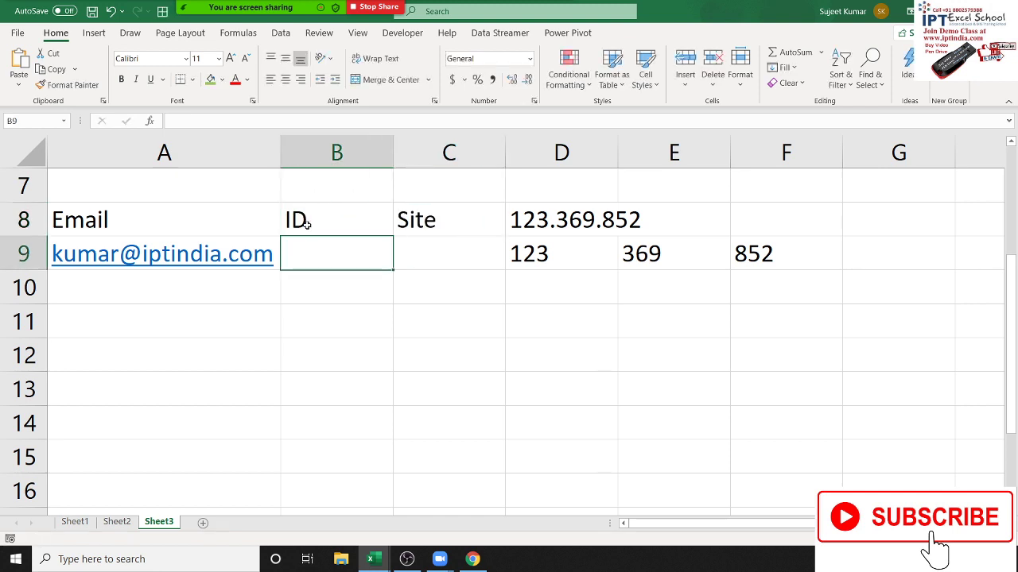
# Enter =LEFT(A9,5) in B9 to pull the e-mail's first five characters.
pyautogui.write('=l')
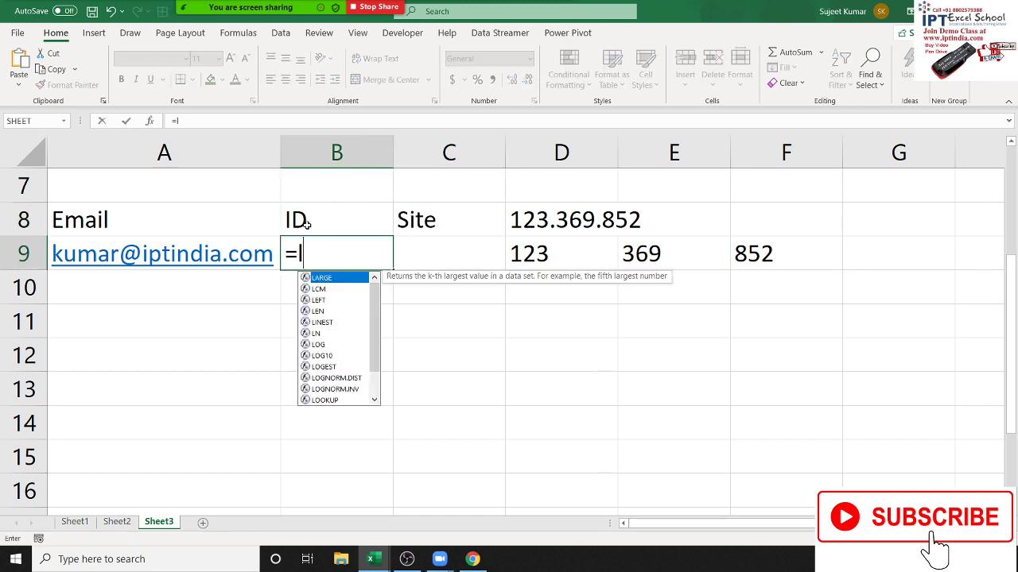
pyautogui.write('e')
pyautogui.press('Tab')
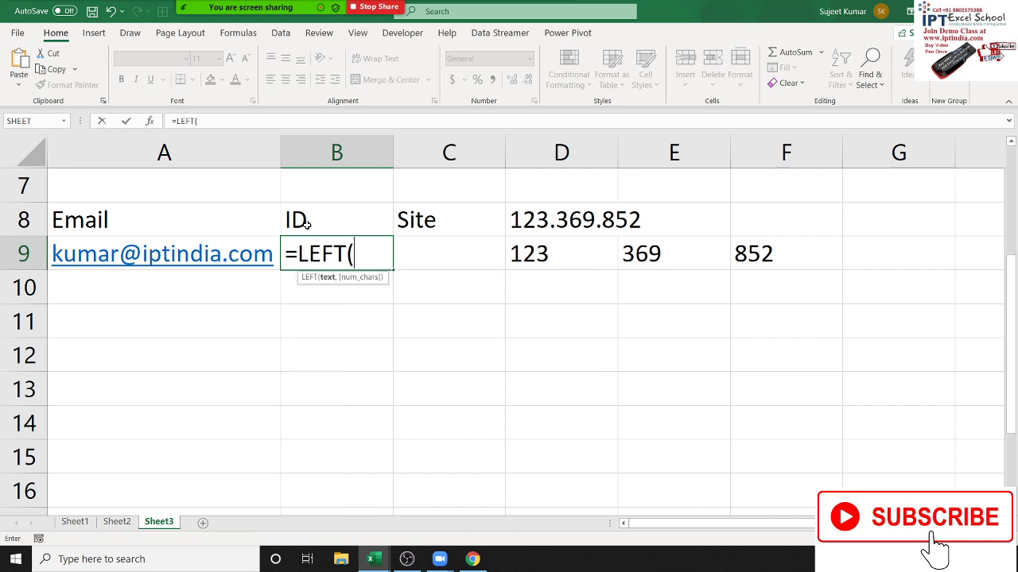
pyautogui.press('Left')
pyautogui.write(',')
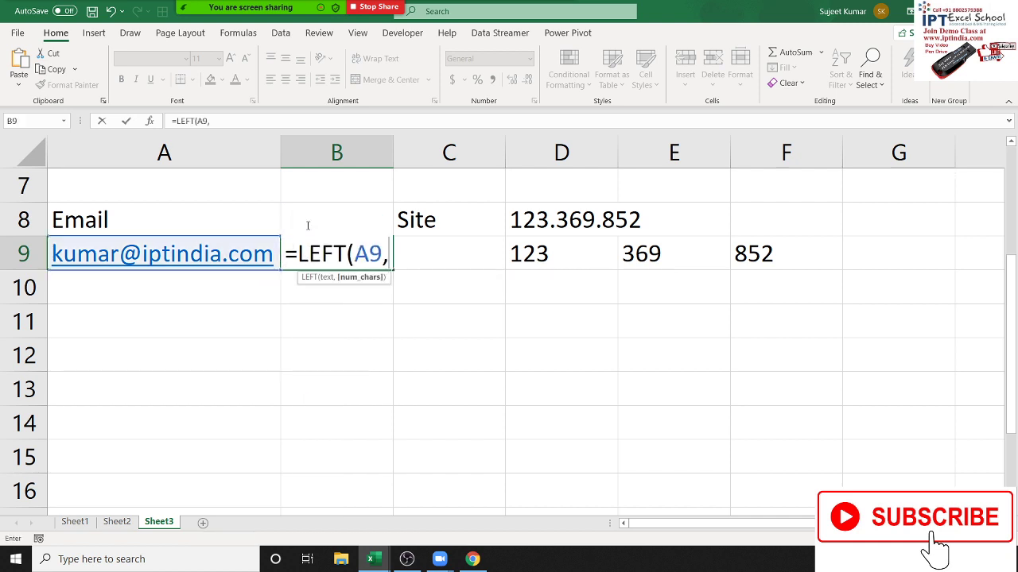
pyautogui.write('5)')
pyautogui.press('Return')
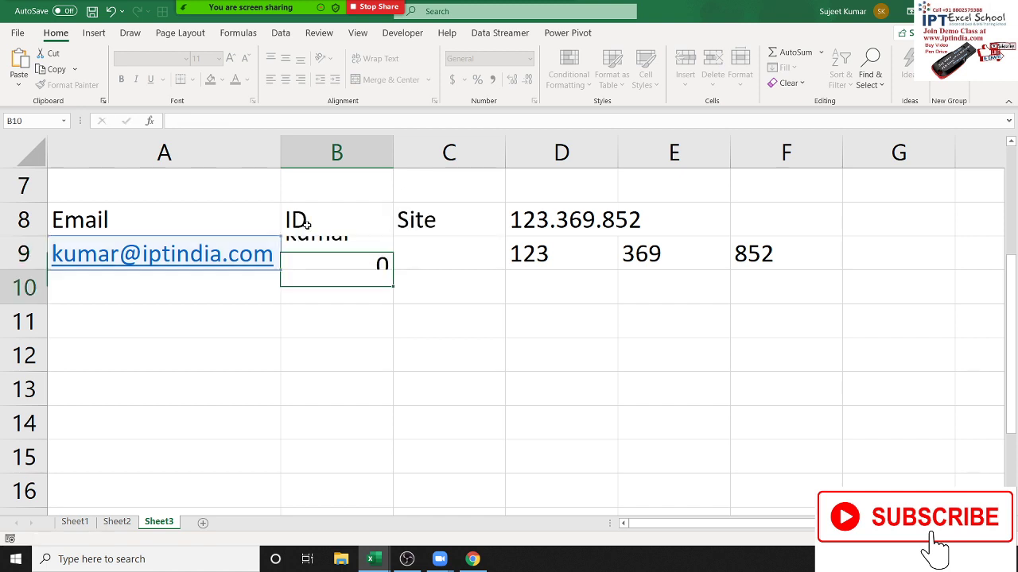
pyautogui.press('Up')
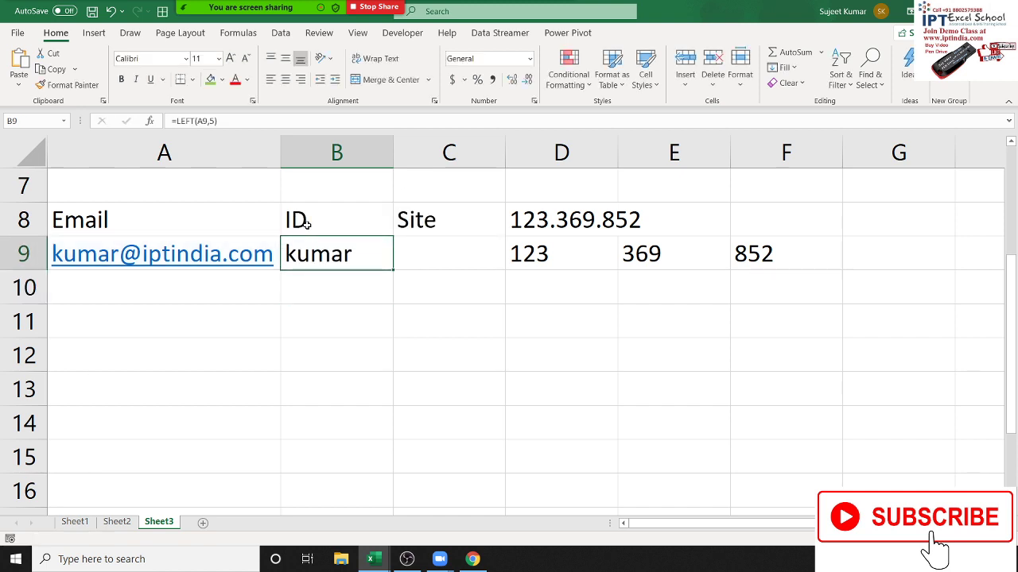
pyautogui.press('Left')
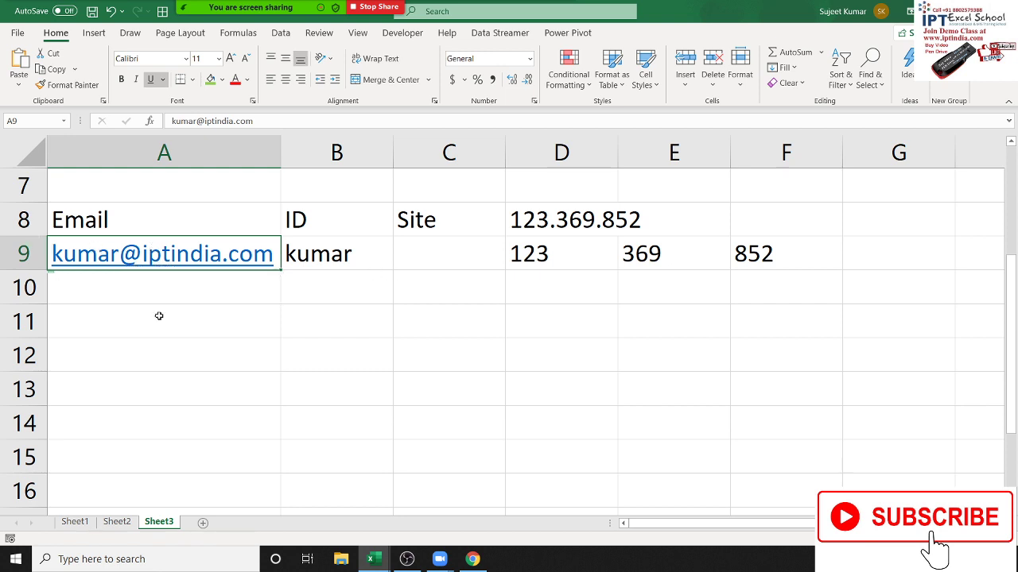
# Enter =FIND("@",A9,1) in B10, returning the @ position 6.
pyautogui.click(342, 294)
pyautogui.write('=')
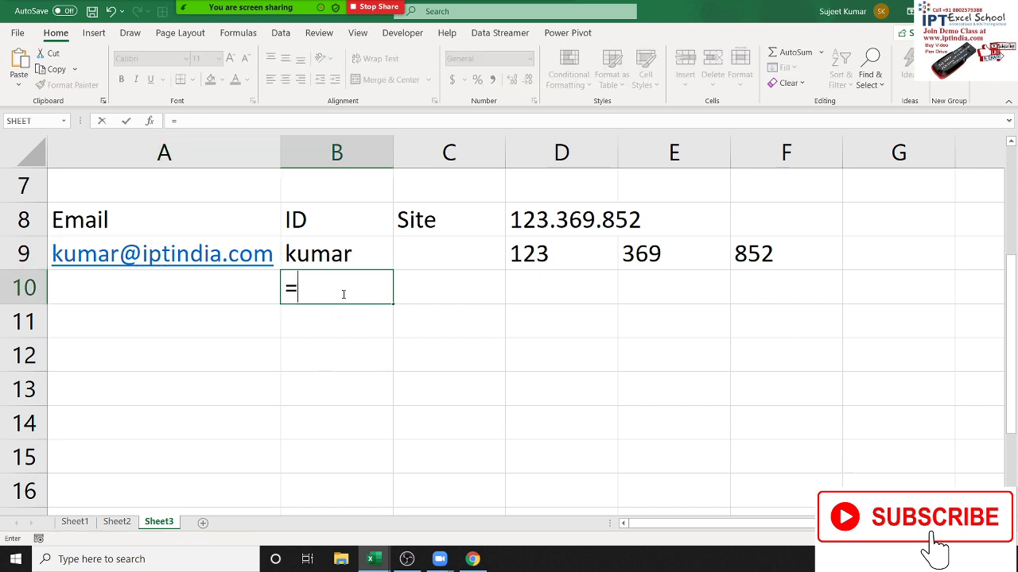
pyautogui.write('f')
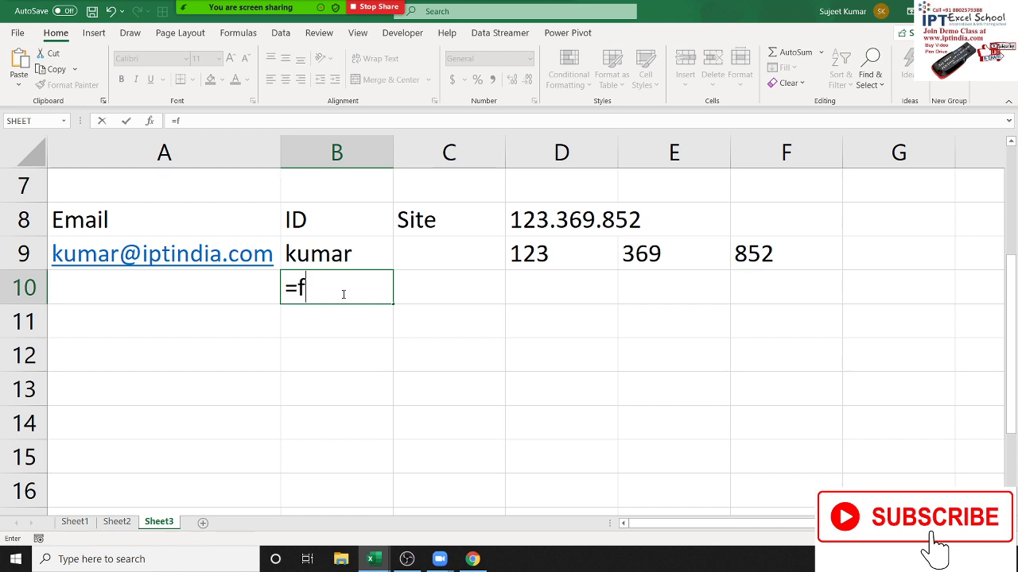
pyautogui.write('ind')
pyautogui.press('Tab')
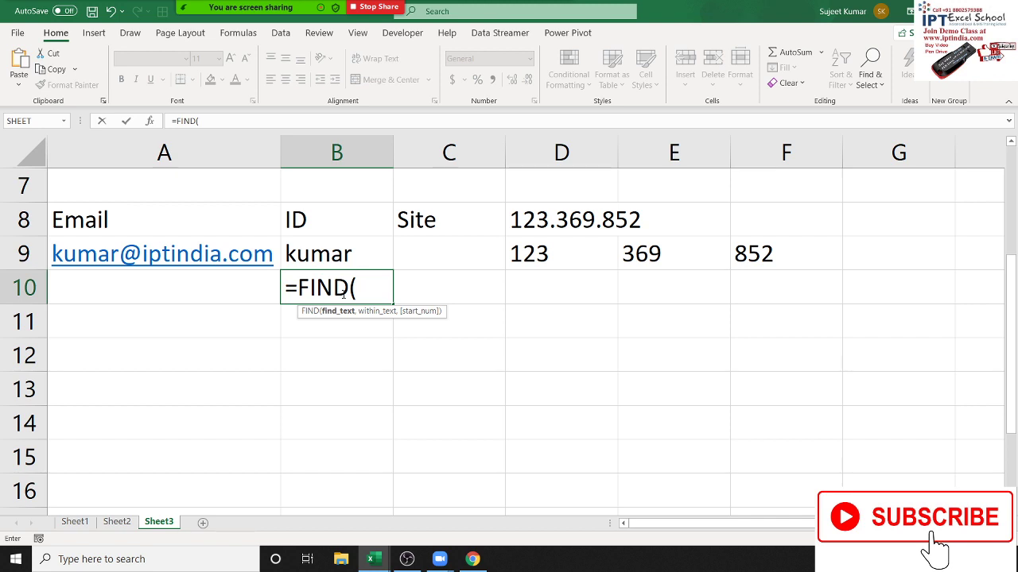
pyautogui.write('"')
pyautogui.write('@",')
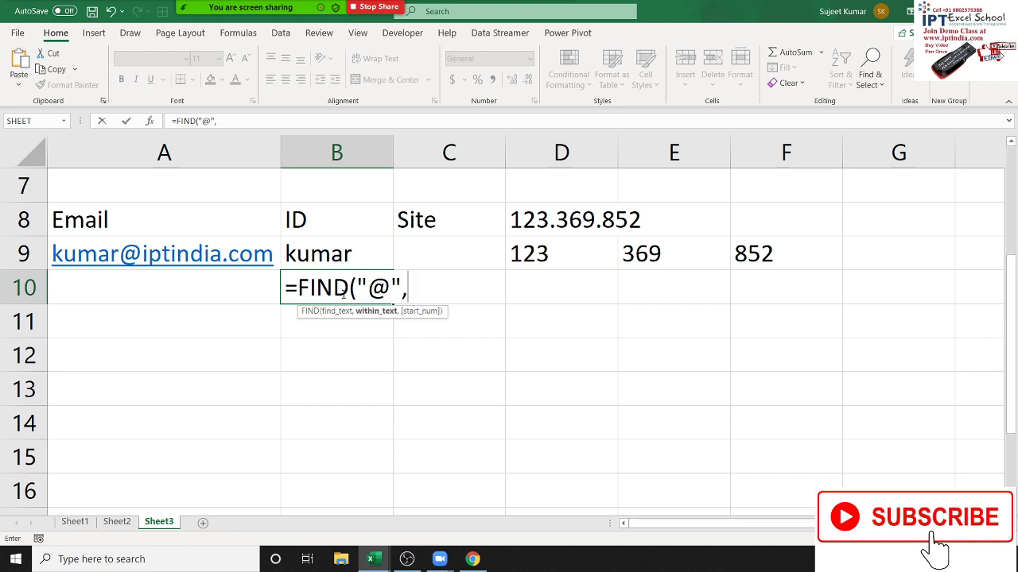
pyautogui.click(109, 253)
pyautogui.write(',')
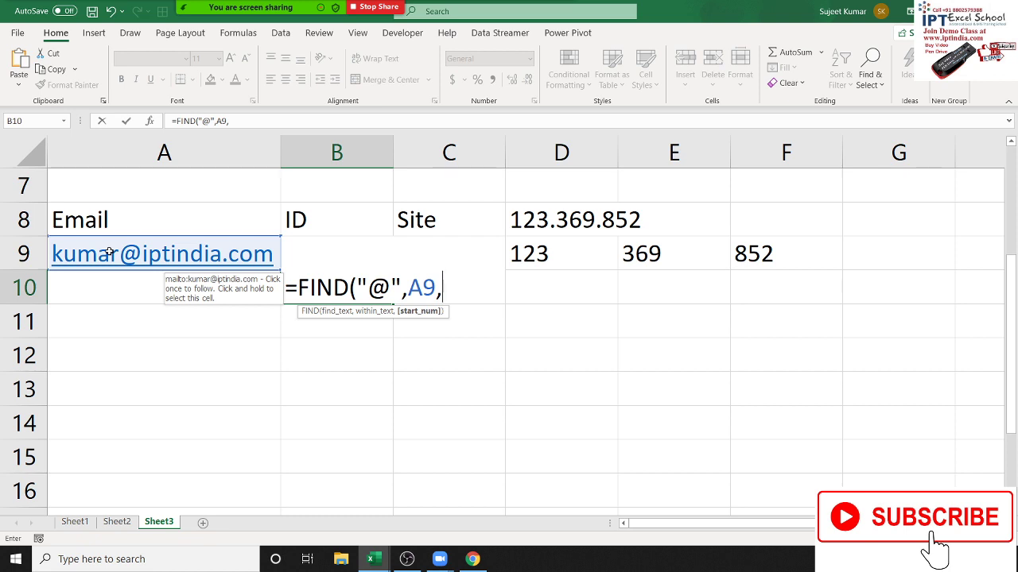
pyautogui.write('1)')
pyautogui.hotkey('ctrl', 'Return')
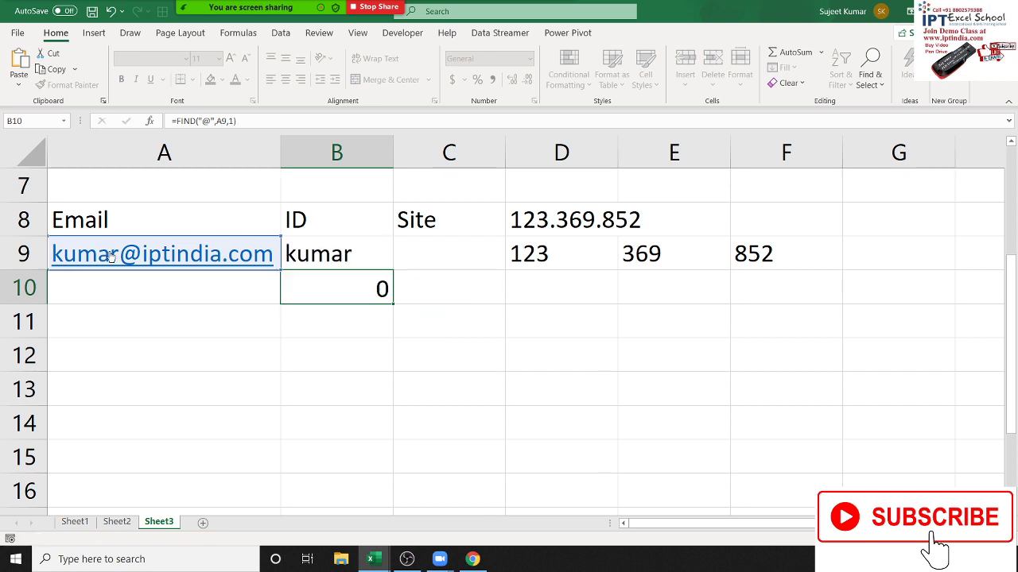
pyautogui.press('Return')
pyautogui.press('Up')
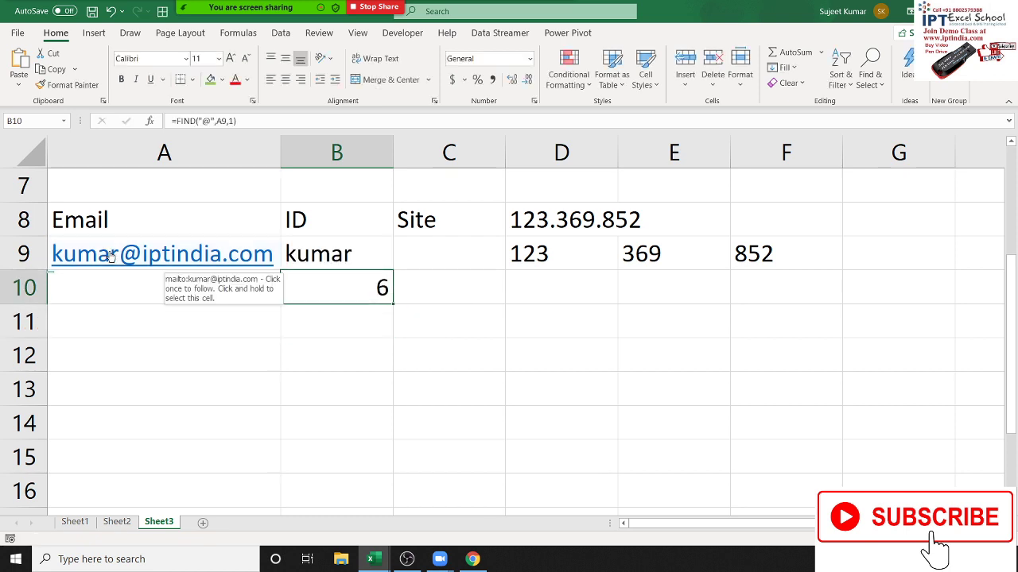
# Change the B9 ID formula to =LEFT(A9,B10-1).
pyautogui.press('Up')
pyautogui.press('F2')
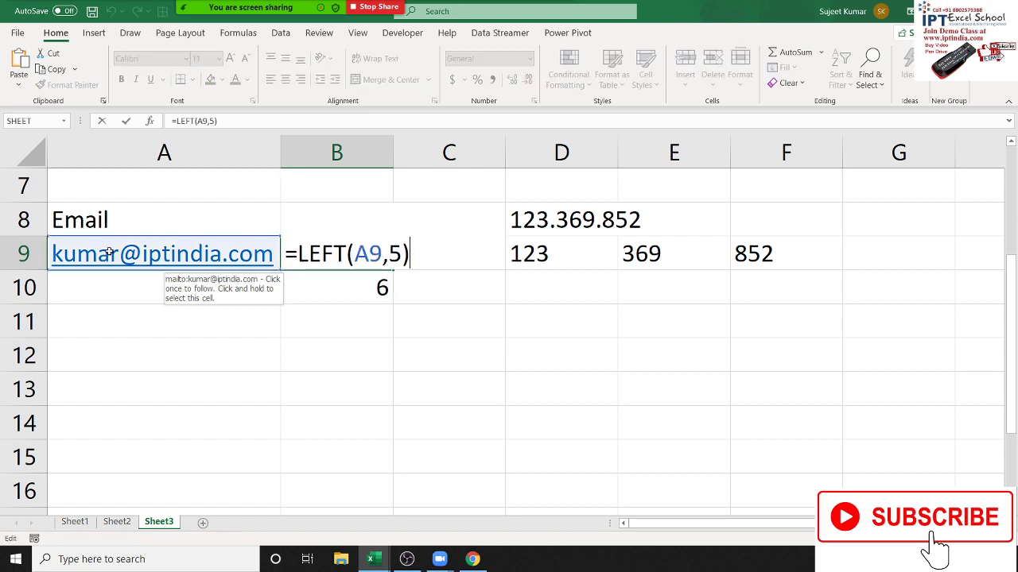
pyautogui.press('BackSpace')
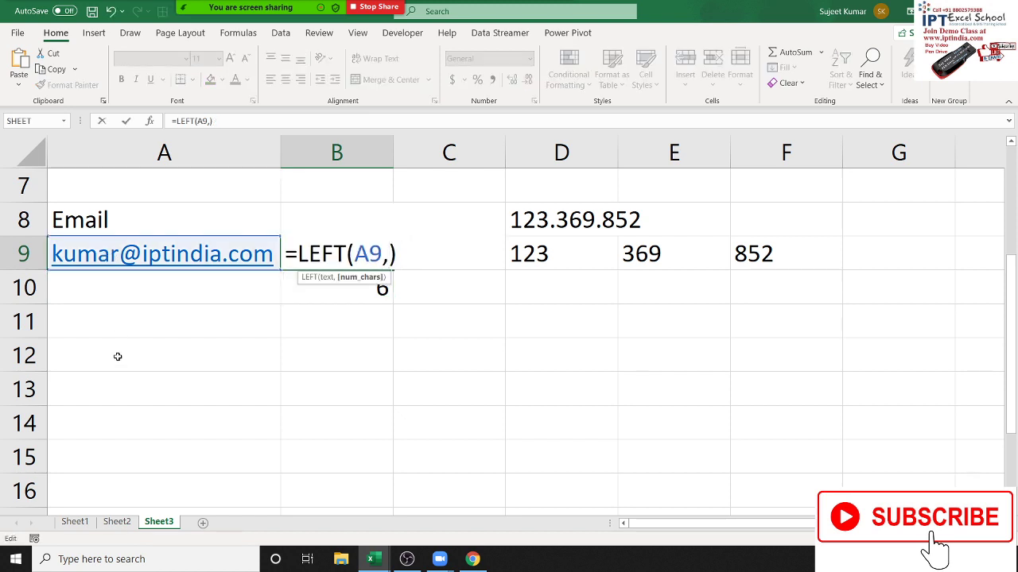
pyautogui.click(282, 297)
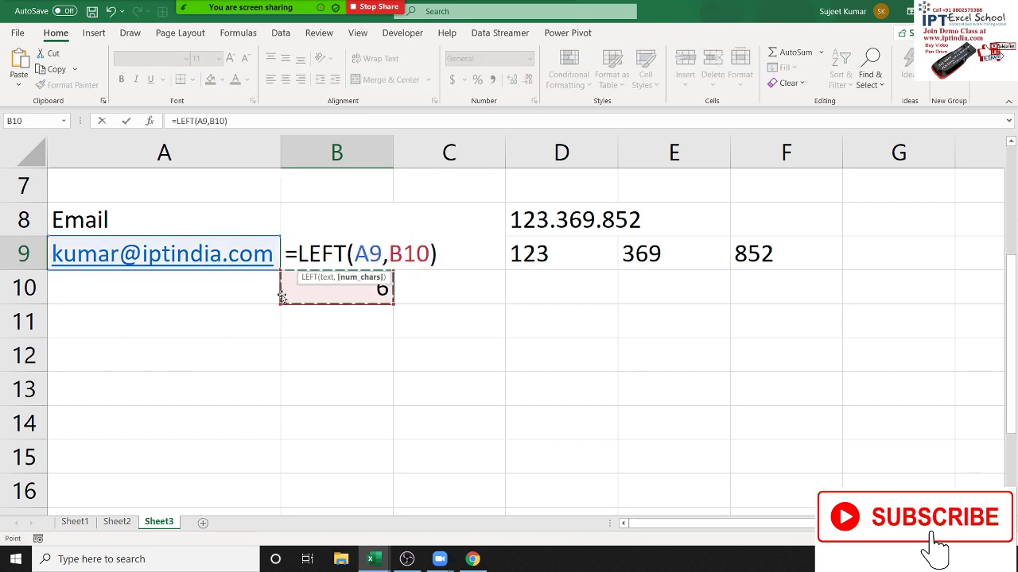
pyautogui.write('-1')
pyautogui.press('Return')
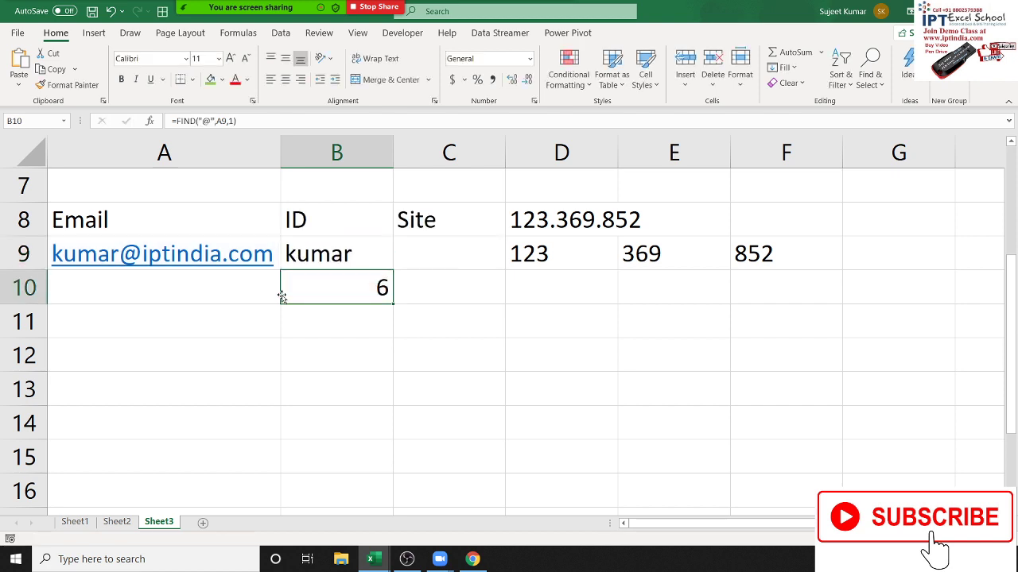
pyautogui.press('Up')
pyautogui.press('Left')
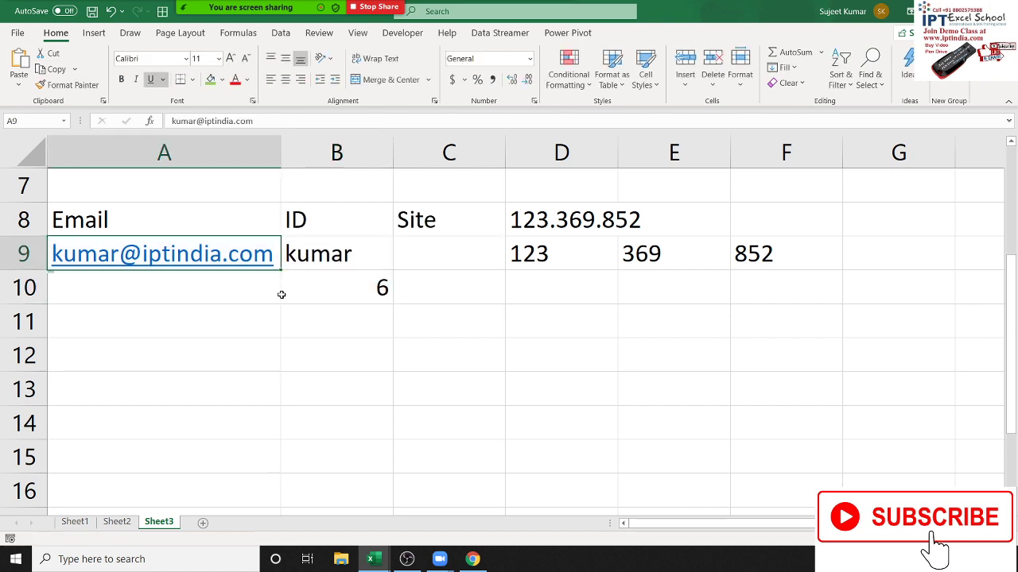
pyautogui.press('Right')
# Replace the user-name part of the A9 e-mail with info, then check B9 and B10.
pyautogui.doubleClick(181, 122)
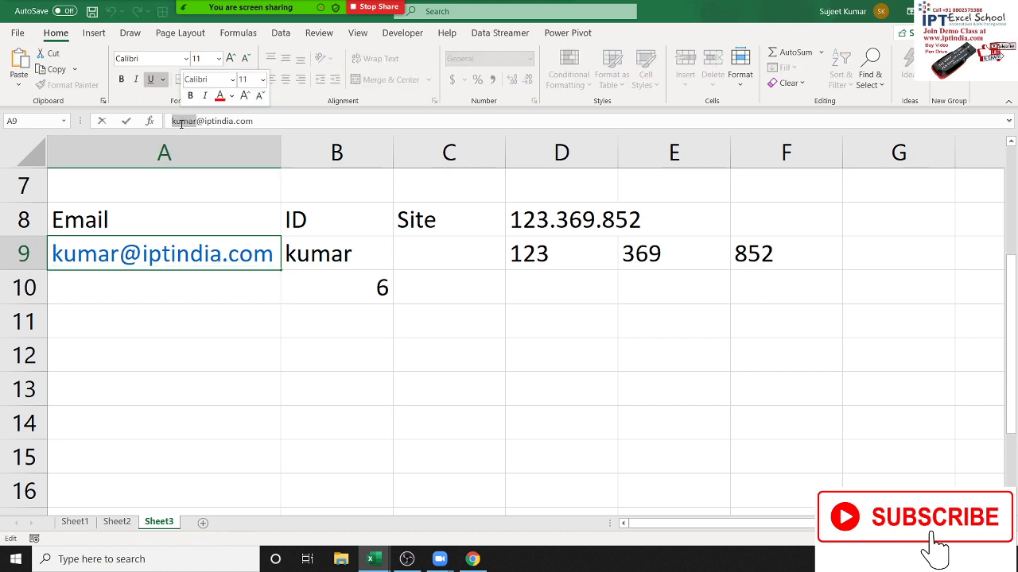
pyautogui.write('info')
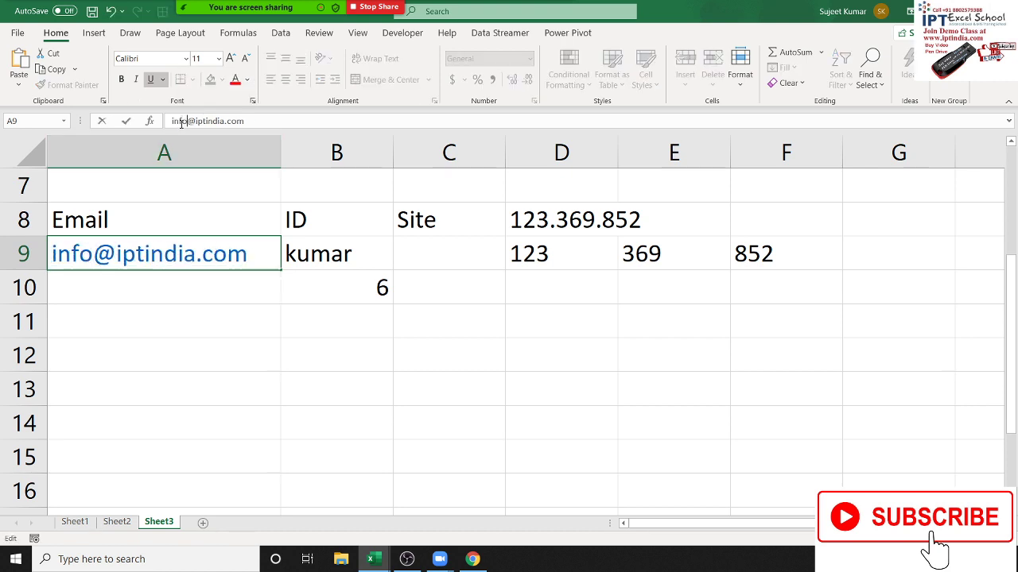
pyautogui.press('Return')
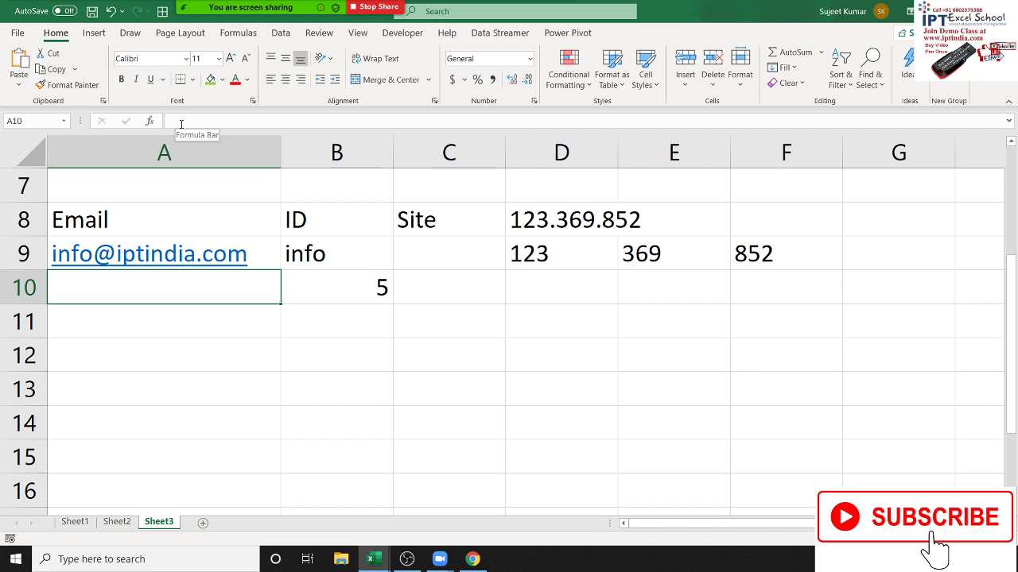
pyautogui.click(387, 253)
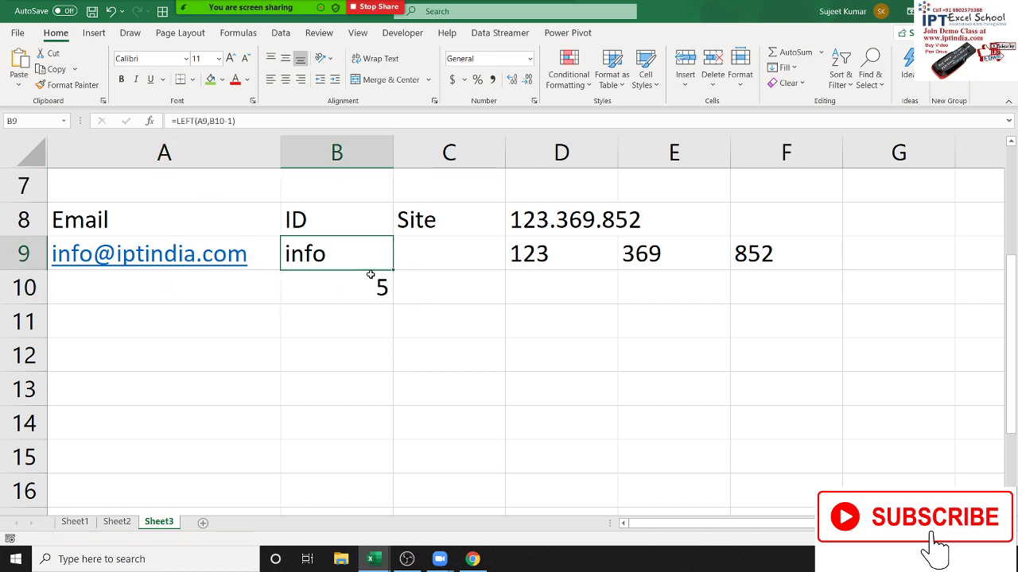
pyautogui.click(370, 279)
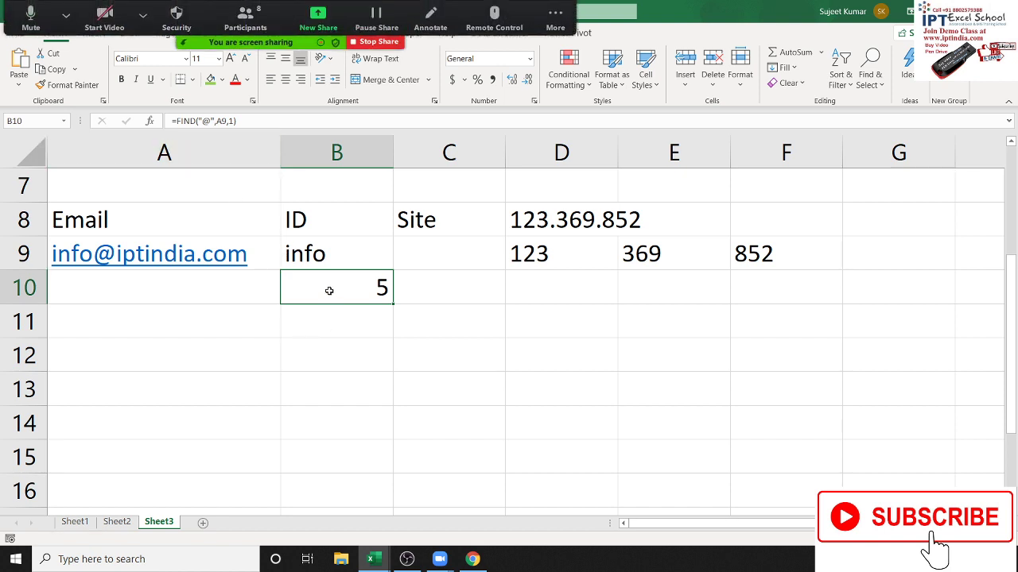
# Enter =RIGHT(A9,LEN(A9)-B10) in C9 to return the e-mail's domain.
pyautogui.click(345, 254)
pyautogui.click(405, 253)
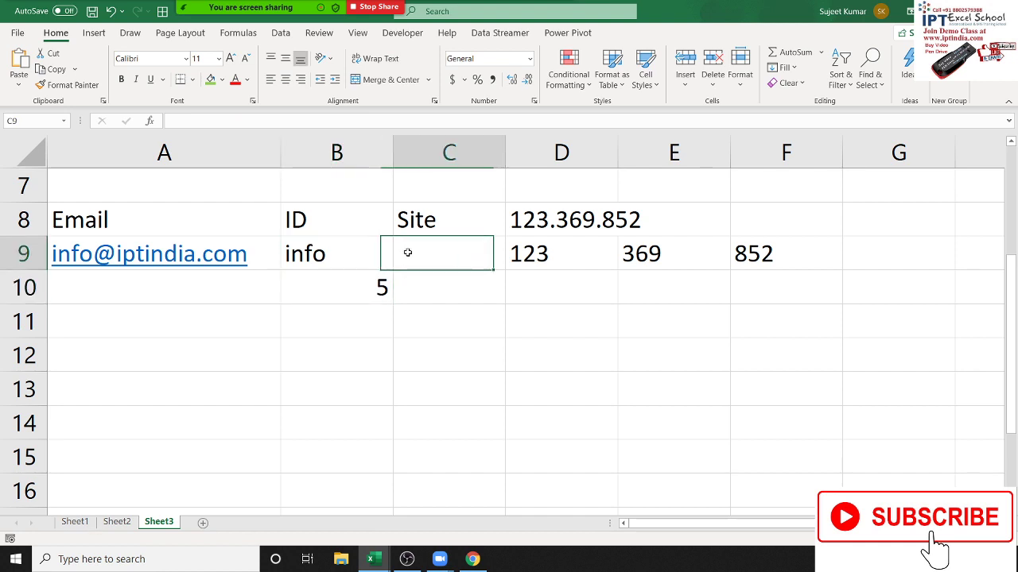
pyautogui.write('=r')
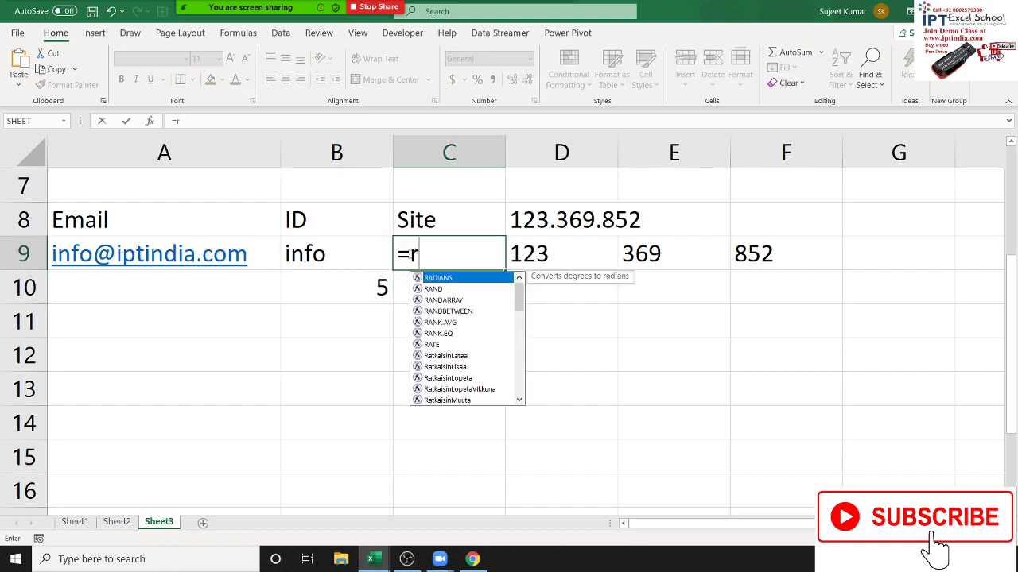
pyautogui.write('i')
pyautogui.press('Tab')
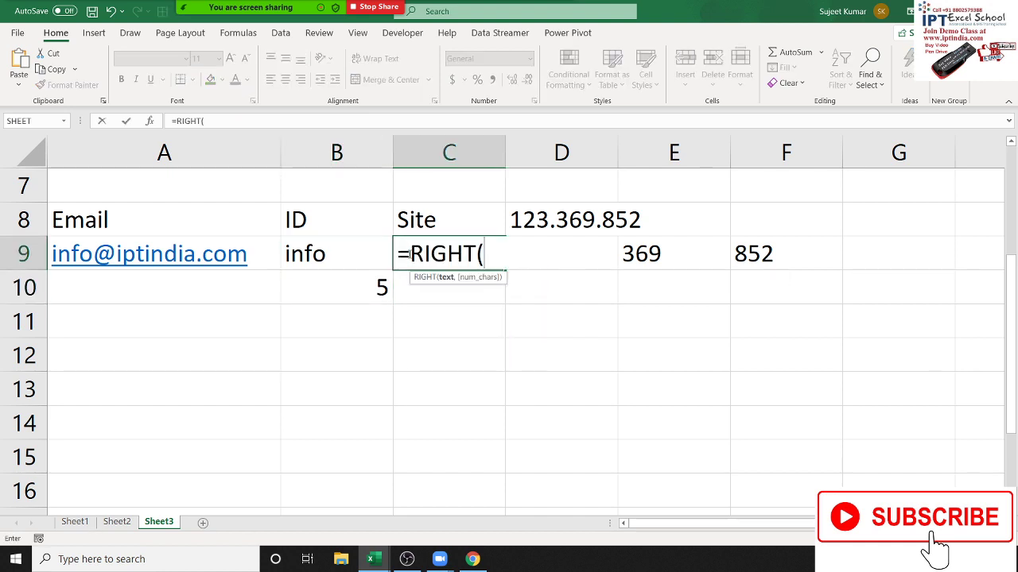
pyautogui.press('Left')
pyautogui.press('Left')
pyautogui.write(',')
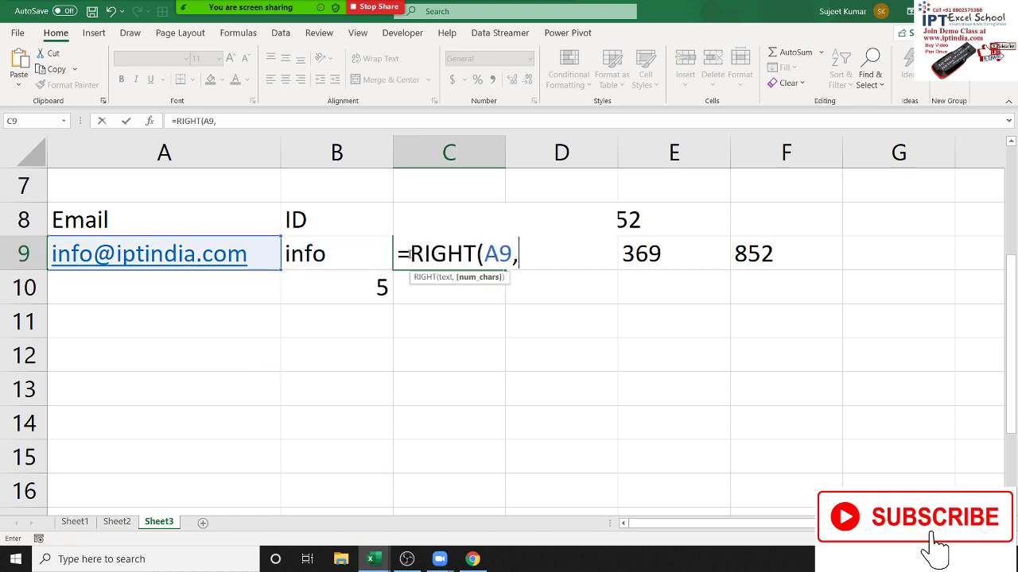
pyautogui.write('len')
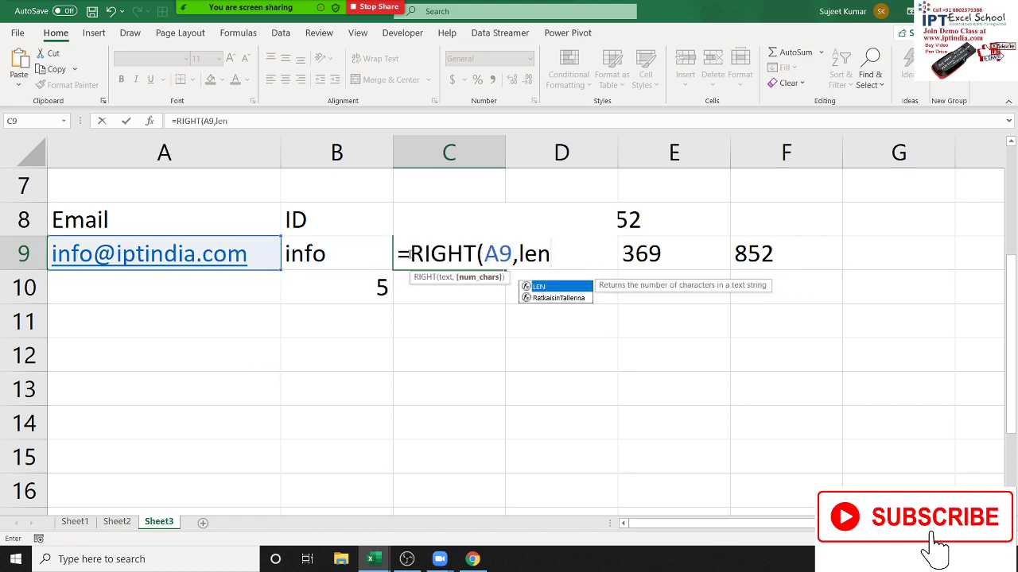
pyautogui.press('Tab')
pyautogui.click(230, 254)
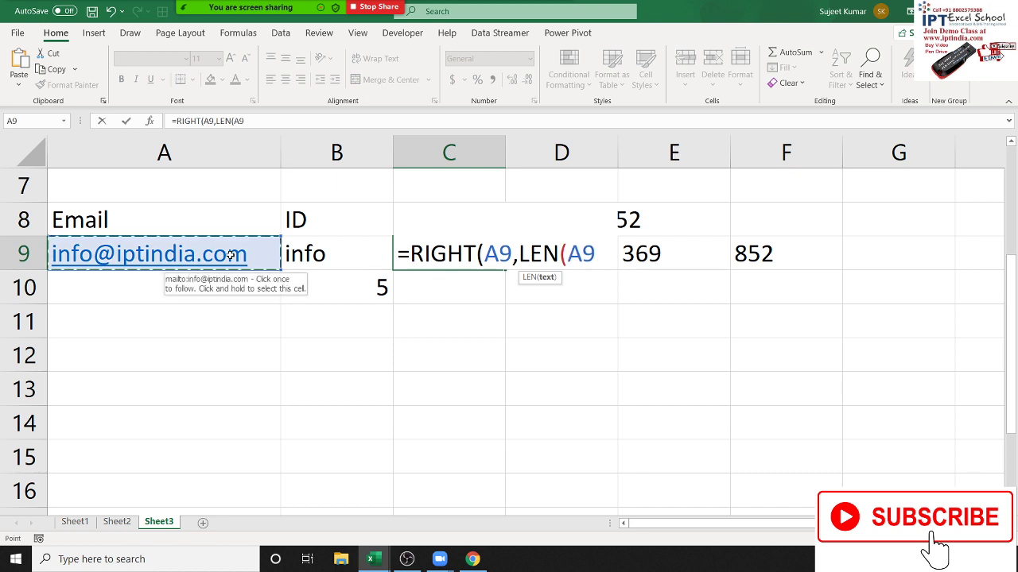
pyautogui.write(')-')
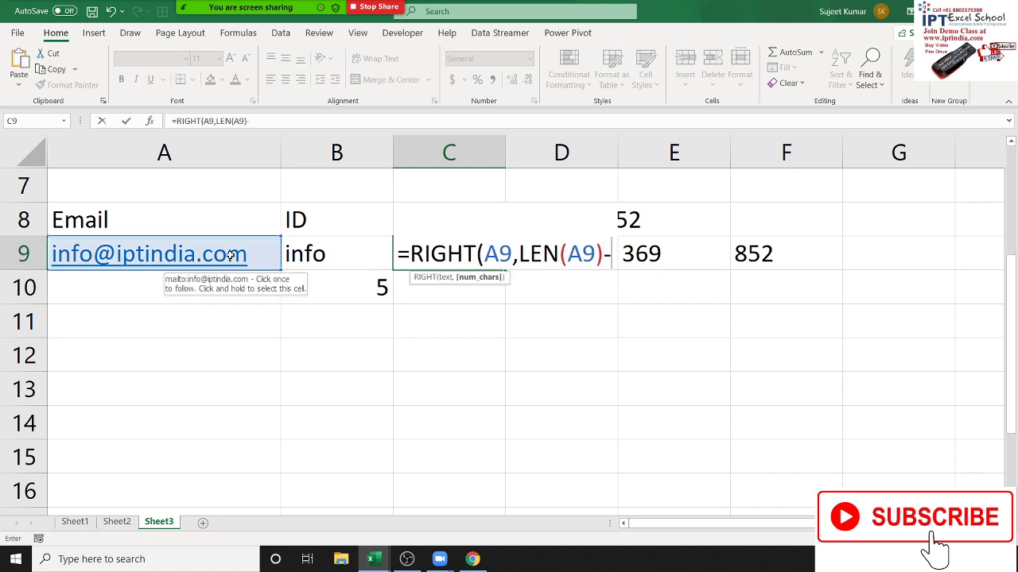
pyautogui.click(337, 289)
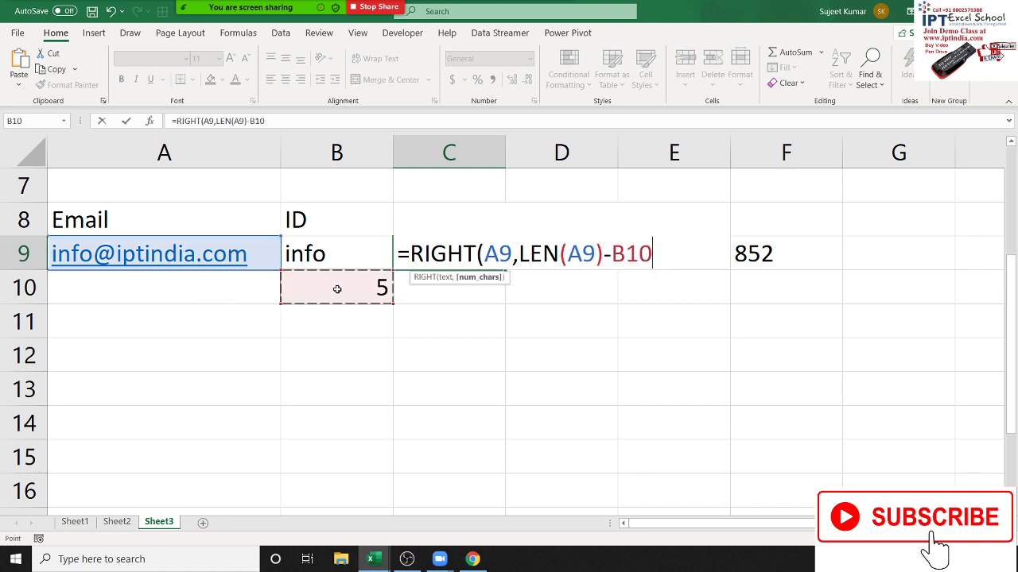
pyautogui.press('Return')
pyautogui.press('Return')
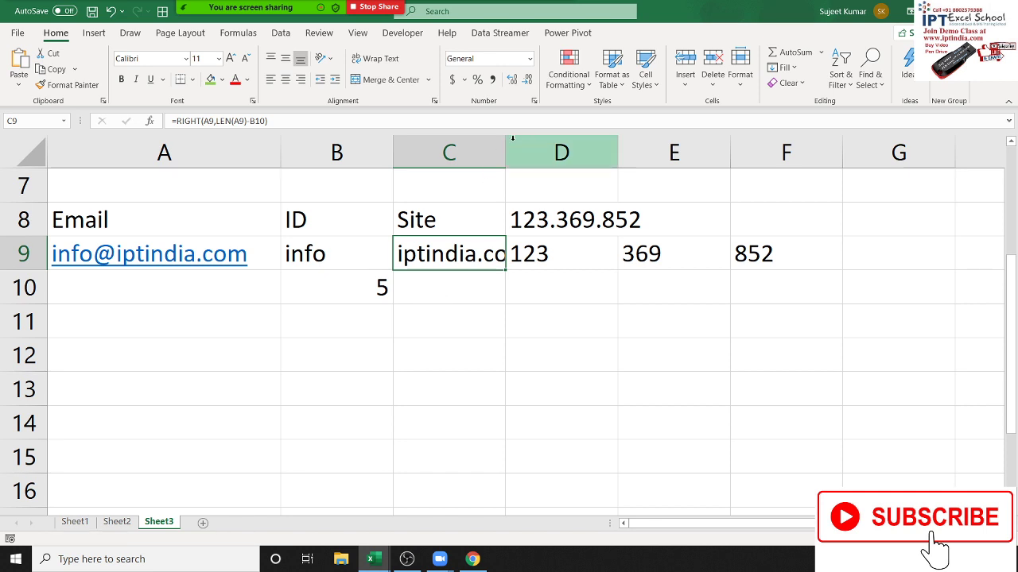
# Autofit column C to the domain and recheck the C9 and B9 formulas.
pyautogui.doubleClick(505, 155)
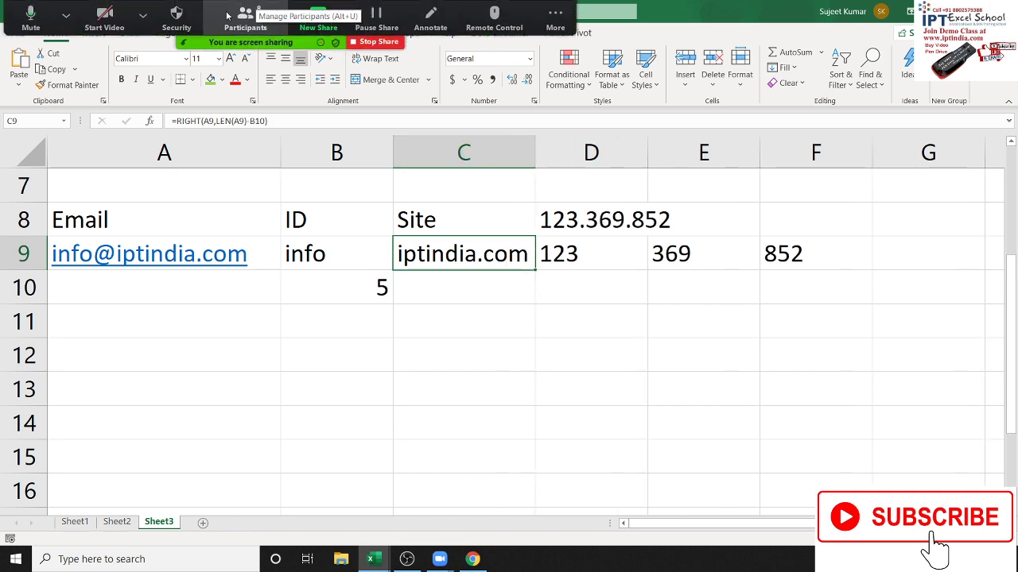
pyautogui.click(244, 18)
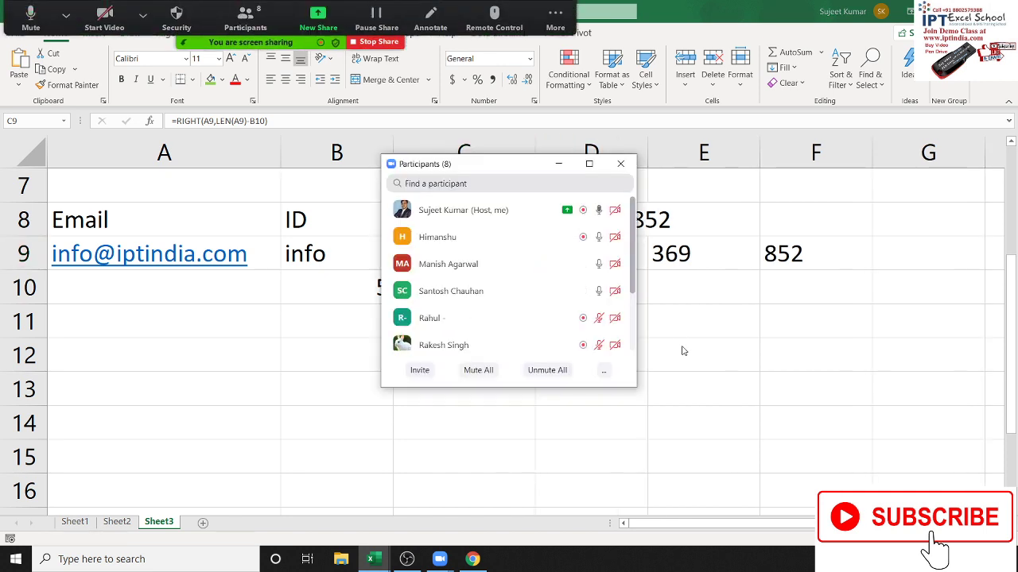
pyautogui.click(620, 164)
pyautogui.click(429, 256)
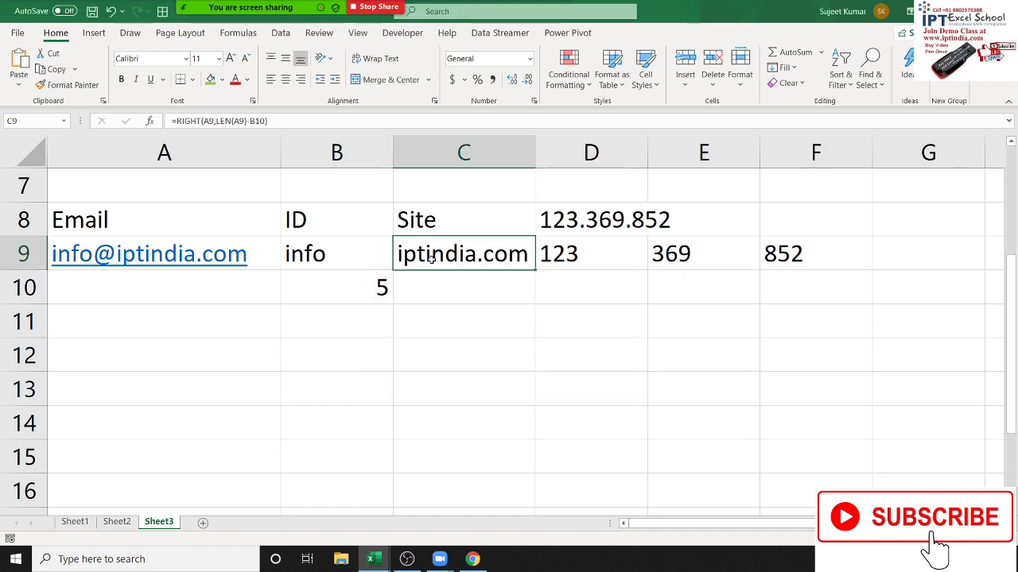
pyautogui.click(368, 254)
pyautogui.click(429, 256)
pyautogui.click(342, 254)
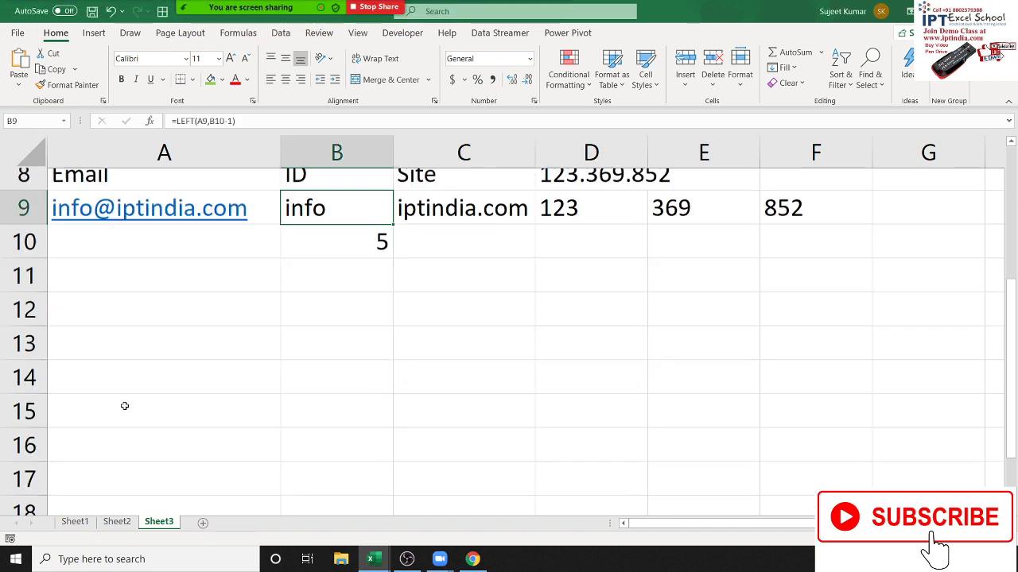
# Type a person's first name into A15 and their surname into B15.
pyautogui.scroll(-2, 125, 405)
pyautogui.click(136, 257)
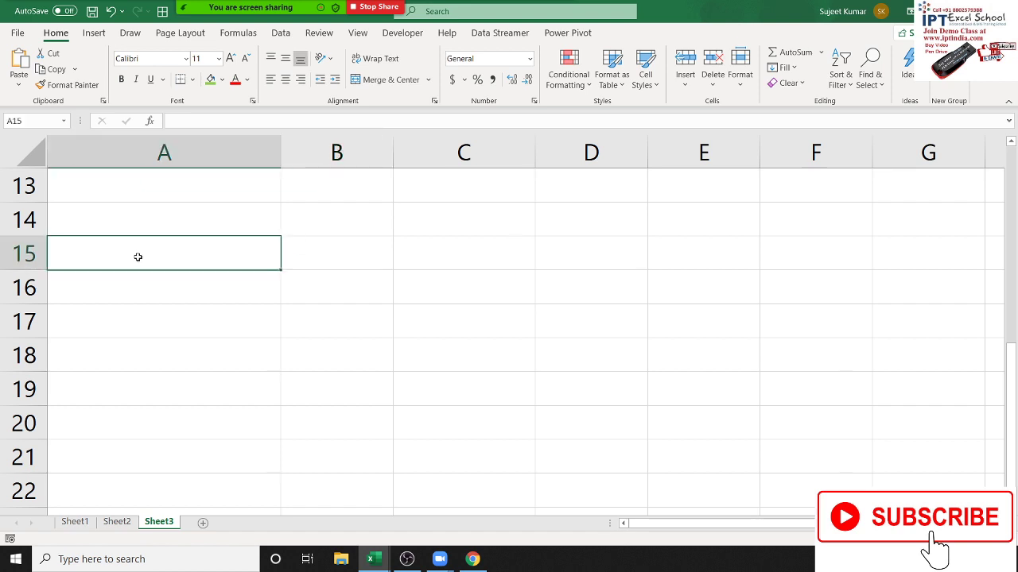
pyautogui.press('Tab')
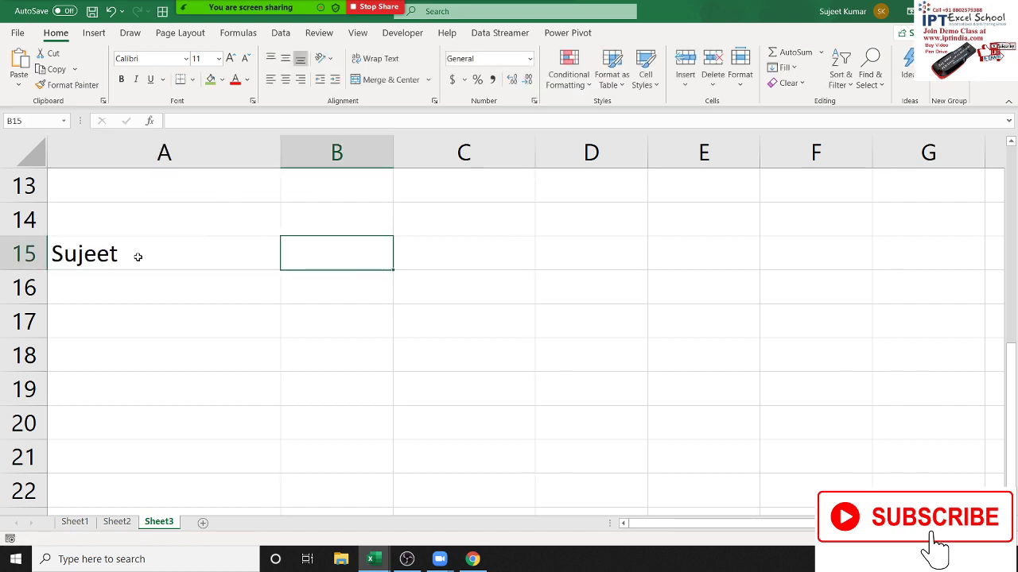
pyautogui.press('Tab')
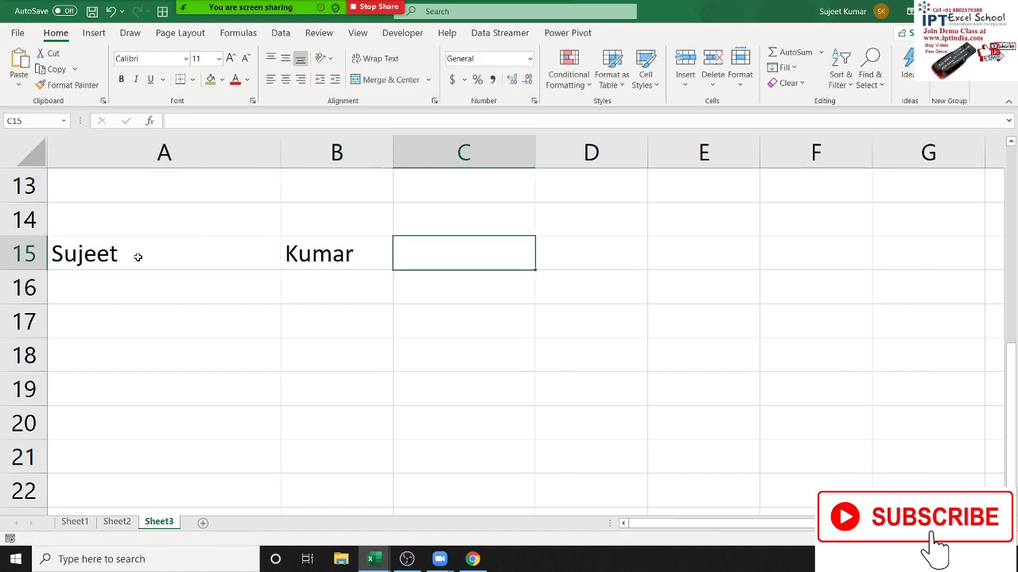
pyautogui.write('=')
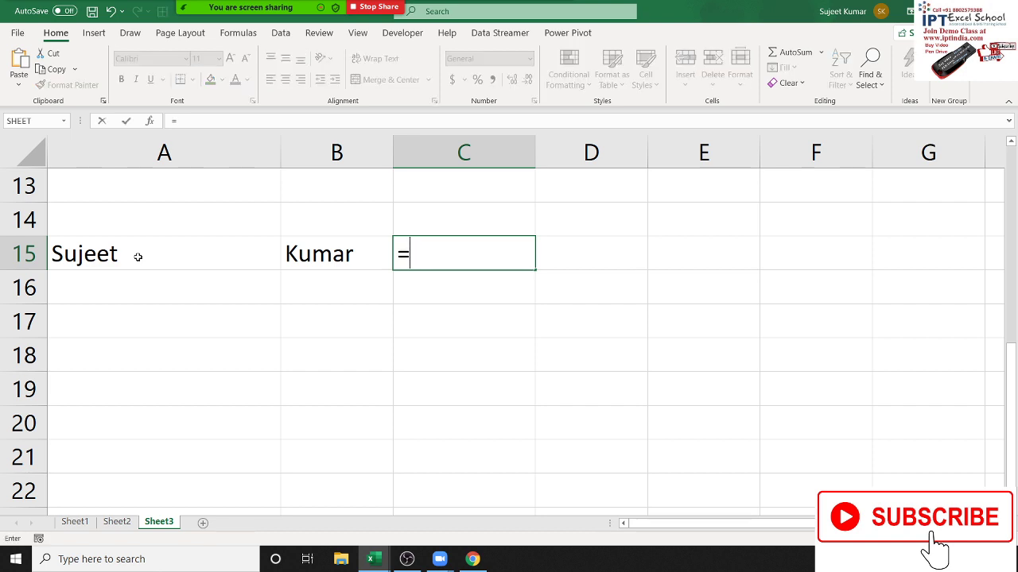
pyautogui.write('co')
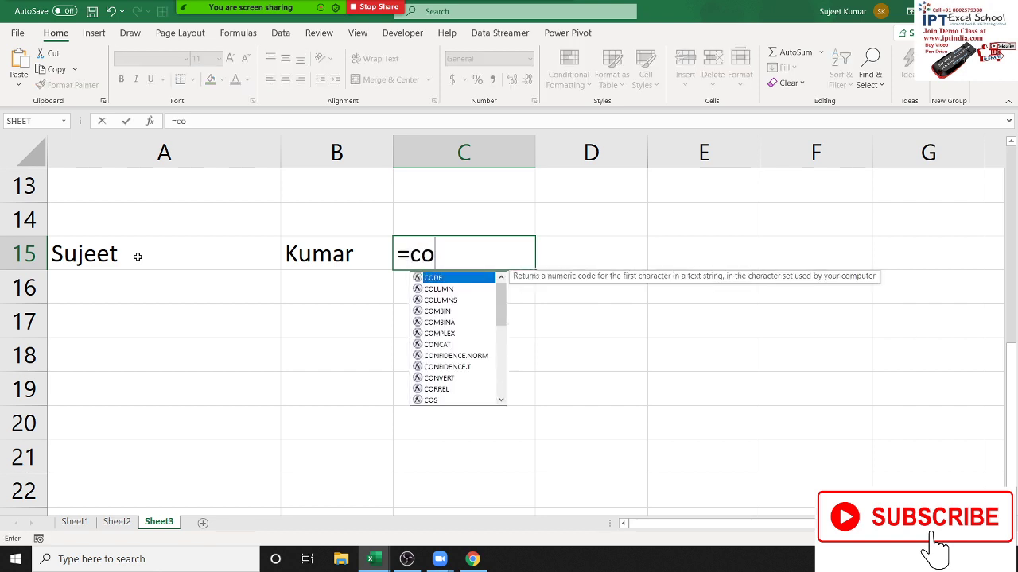
# Enter =CONCATENATE(A15," ",B15) in C15 to join the first and last name with a space.
pyautogui.press('BackSpace')
pyautogui.press('BackSpace')
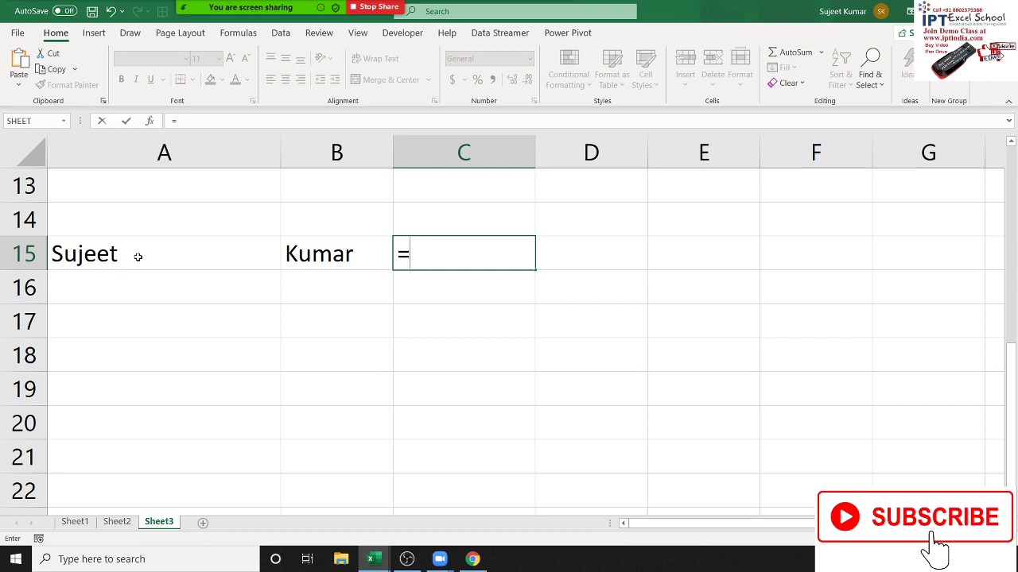
pyautogui.write('co')
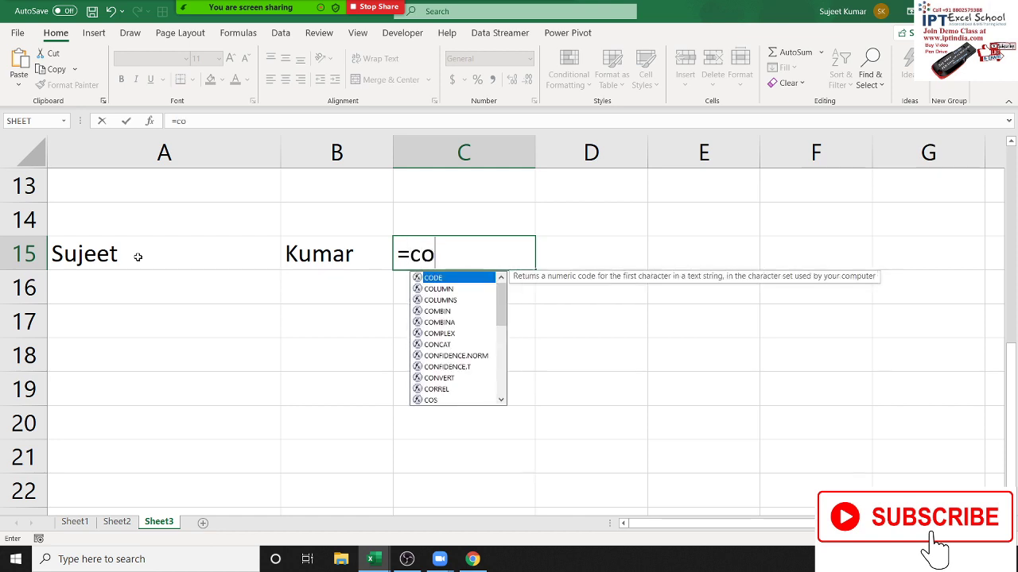
pyautogui.write('n')
pyautogui.press('Down')
pyautogui.press('Down')
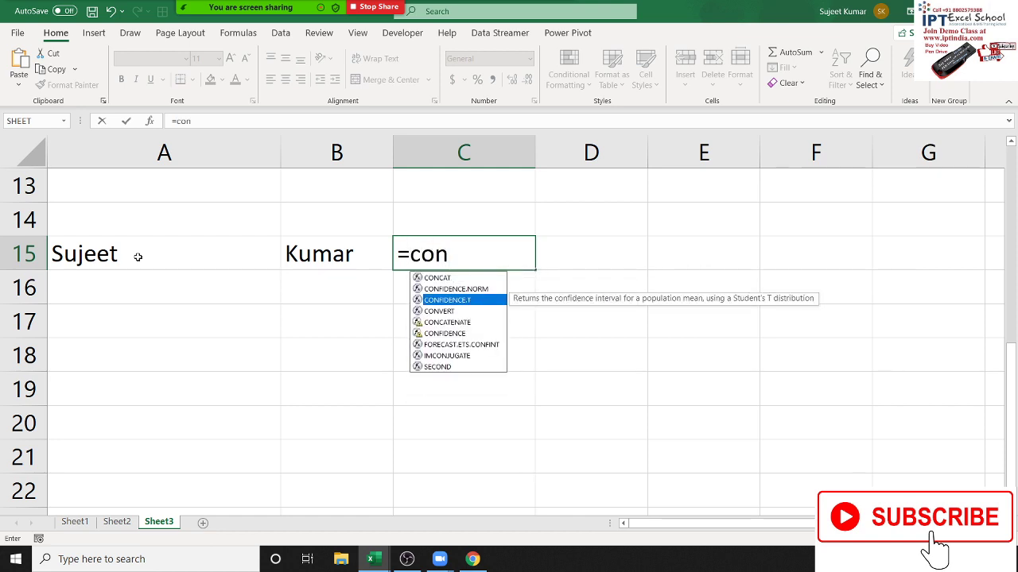
pyautogui.press('Down')
pyautogui.press('Down')
pyautogui.press('Tab')
pyautogui.press('Left')
pyautogui.press('Left')
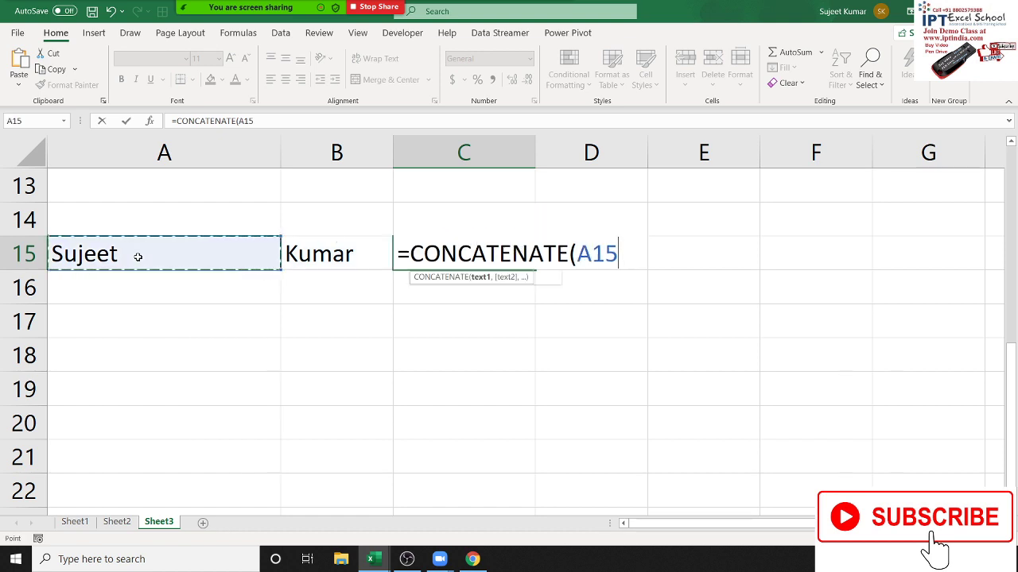
pyautogui.write('," "')
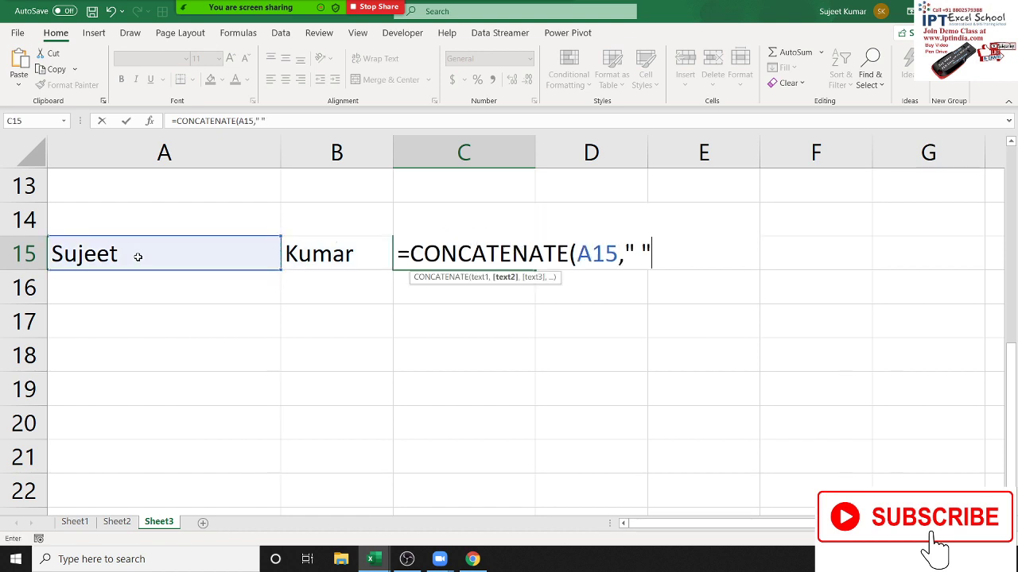
pyautogui.write(',')
pyautogui.press('Left')
pyautogui.press('Return')
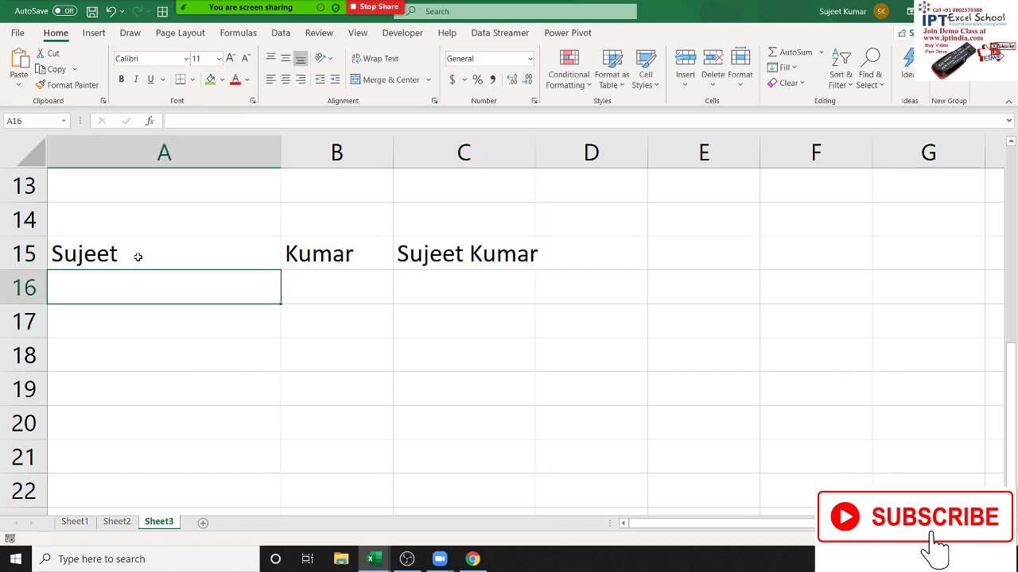
# Enter =A15&" "&B15 in D15 to produce the same full name with ampersands.
pyautogui.press('Up')
pyautogui.press('Right')
pyautogui.press('Right')
pyautogui.press('Right')
pyautogui.write('=')
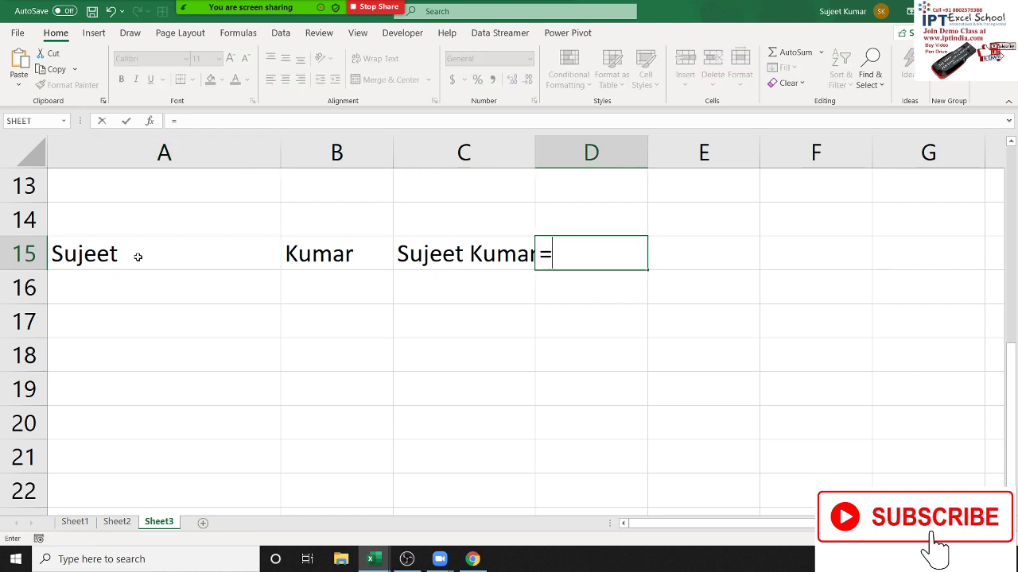
pyautogui.press('Left')
pyautogui.press('Left')
pyautogui.press('Left')
pyautogui.write('&')
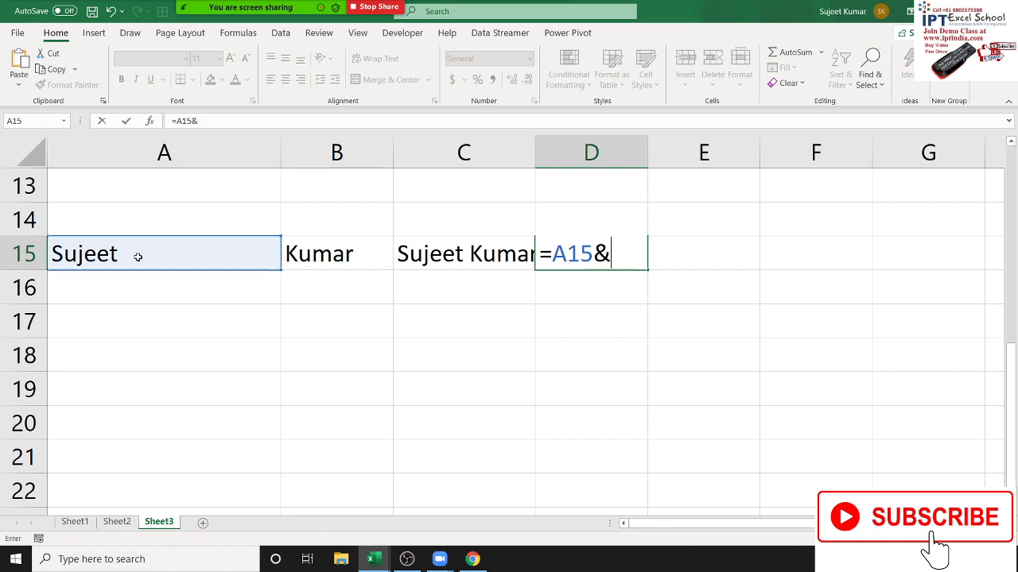
pyautogui.write('" "&')
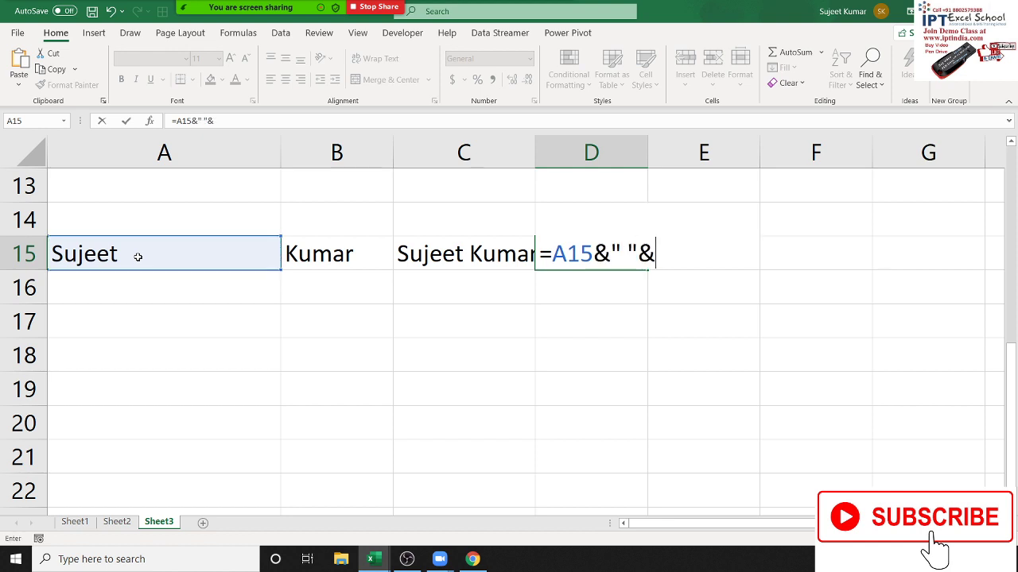
pyautogui.press('Left')
pyautogui.press('Left')
pyautogui.press('Left')
pyautogui.press('Right')
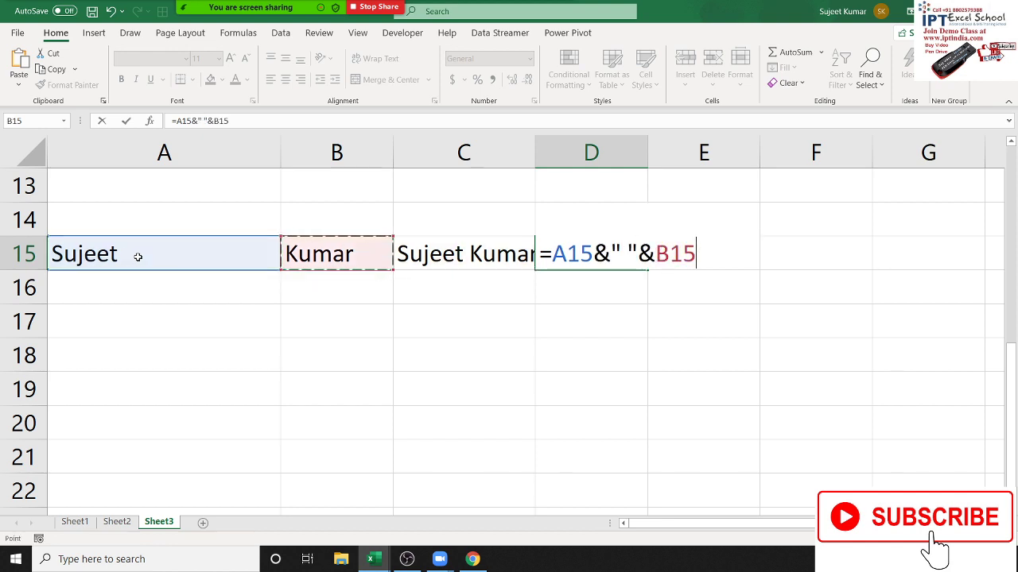
pyautogui.press('Return')
pyautogui.press('Up')
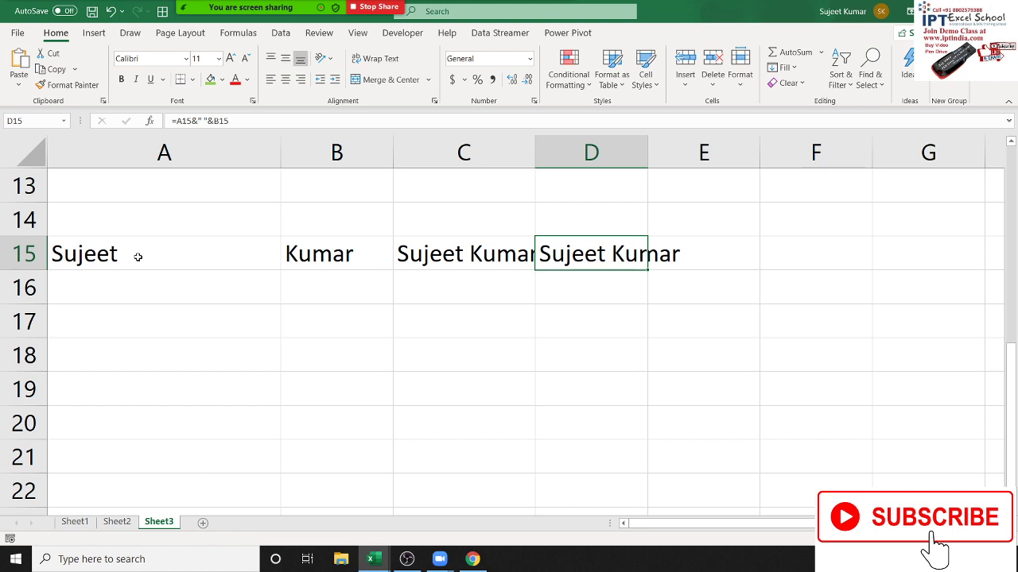
pyautogui.press('Down')
pyautogui.press('Down')
pyautogui.press('Left')
pyautogui.press('Left')
pyautogui.press('Left')
pyautogui.press('Up')
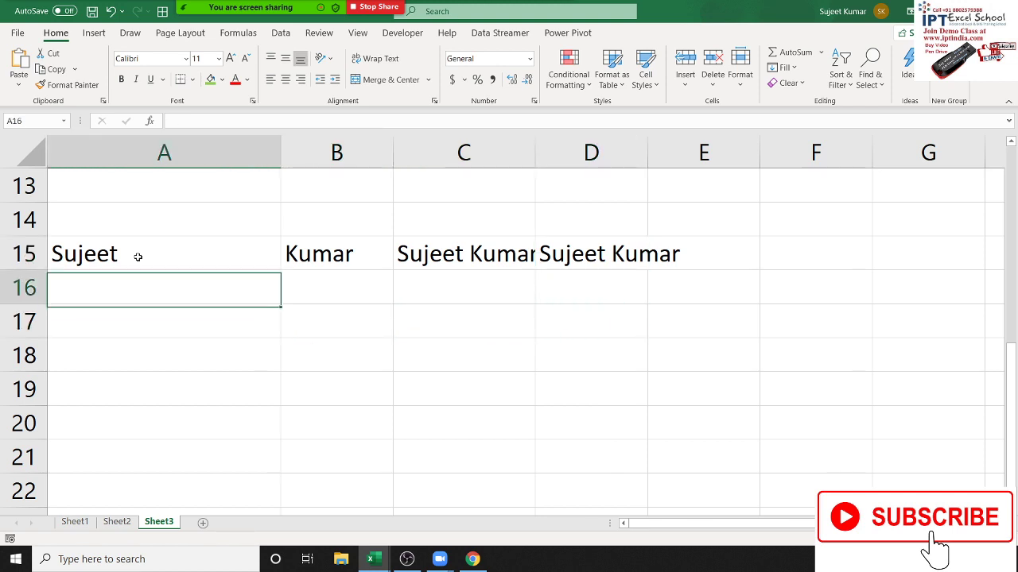
# Put today's date in A16 and the end date 1/1/2021 in B16.
pyautogui.hotkey('ctrl', ';')
pyautogui.hotkey('ctrl', 'Return')
pyautogui.press('Right')
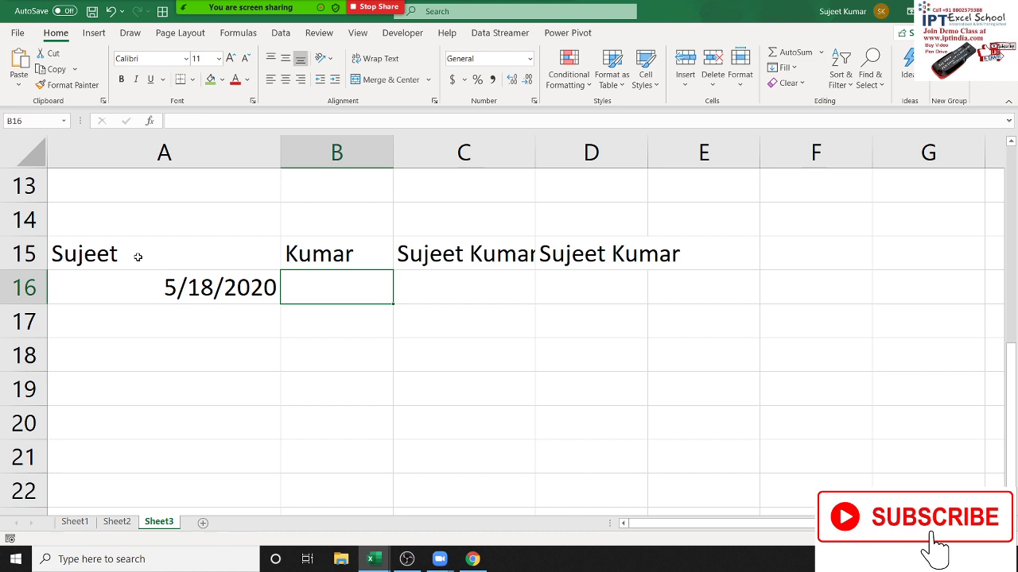
pyautogui.write('1')
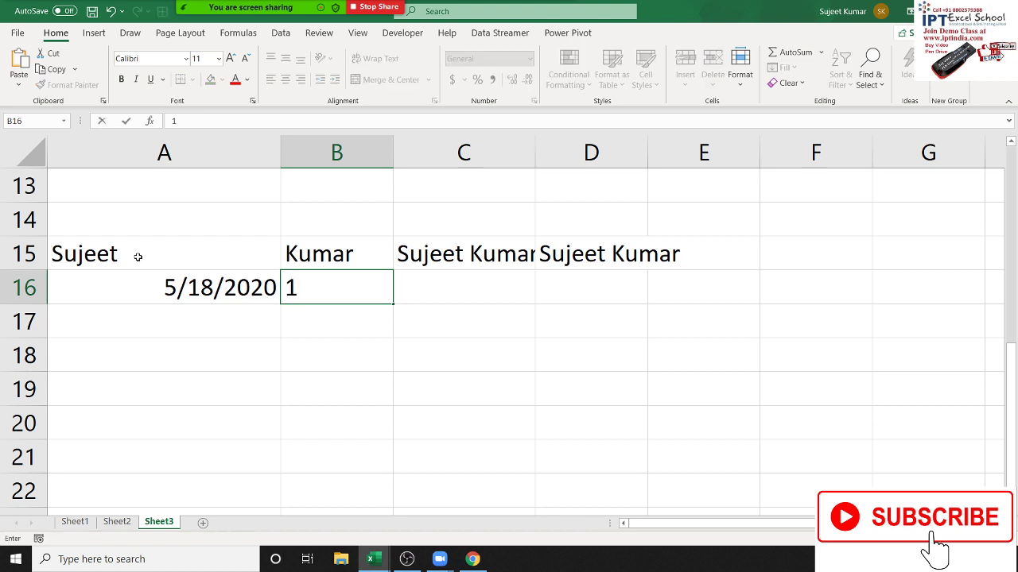
pyautogui.write('/1')
pyautogui.write('/2021')
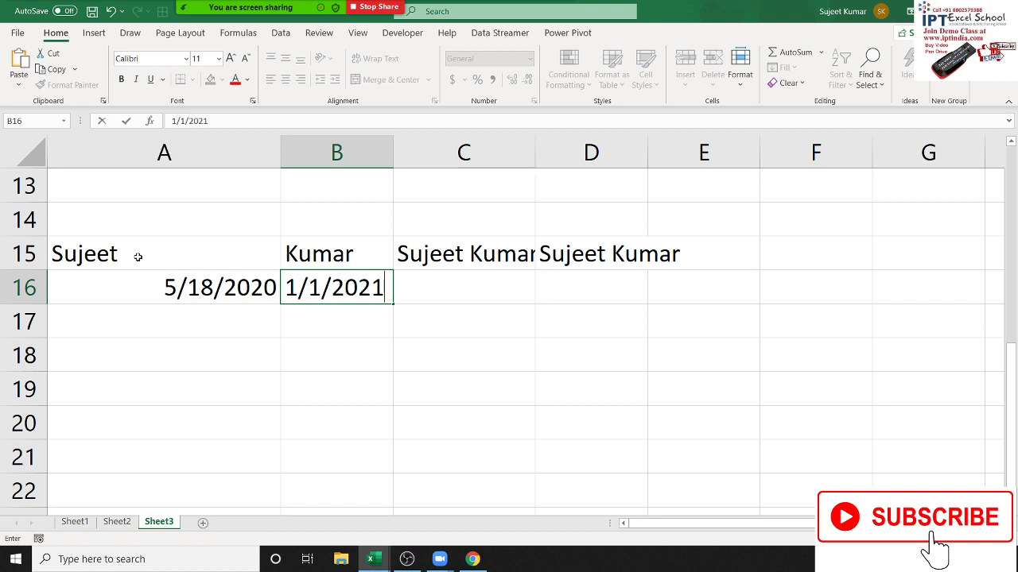
pyautogui.press('Return')
pyautogui.click(431, 286)
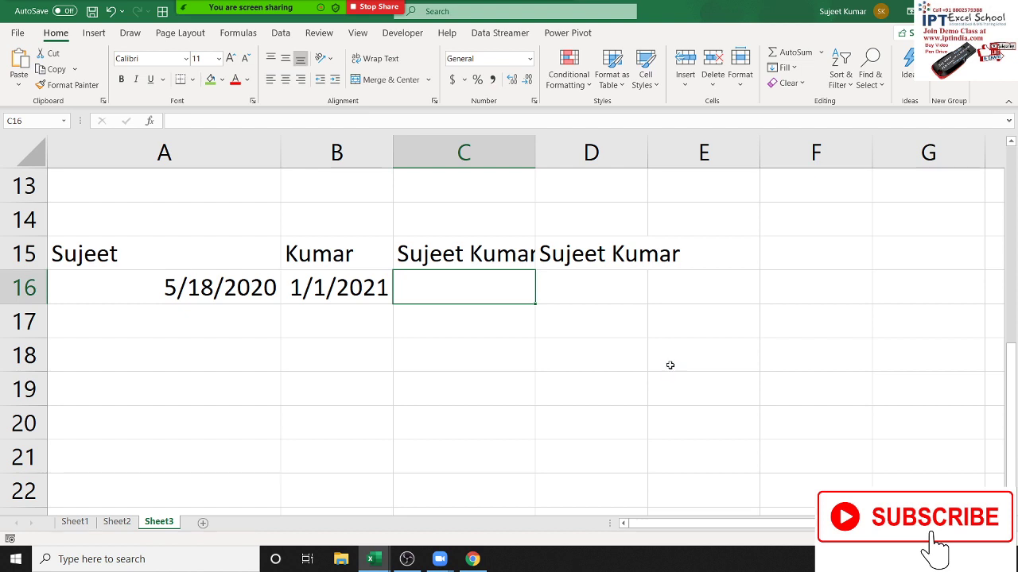
pyautogui.hotkey('ctrl', 'd')
pyautogui.press('Right')
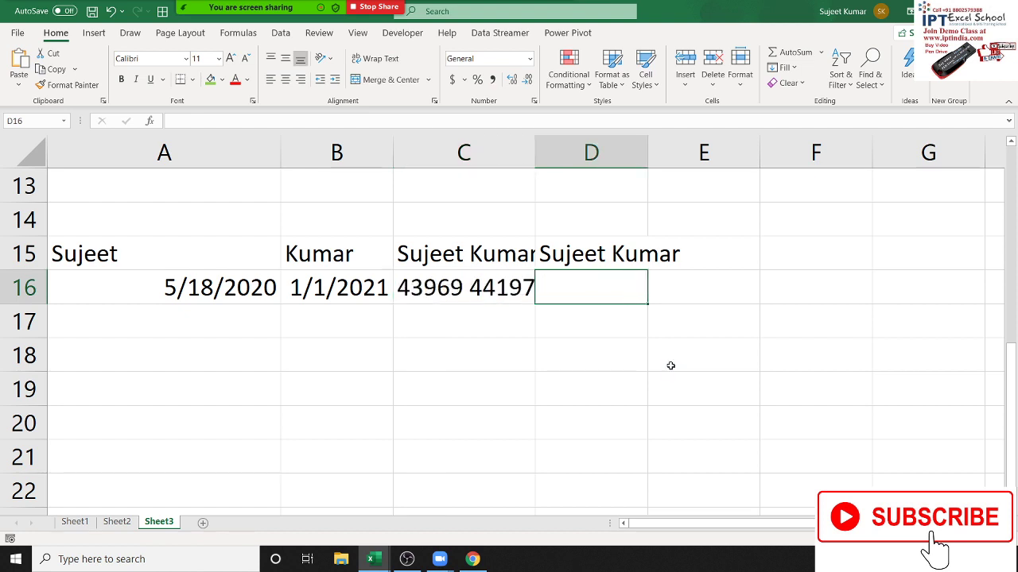
pyautogui.hotkey('ctrl', 'd')
pyautogui.press('Left')
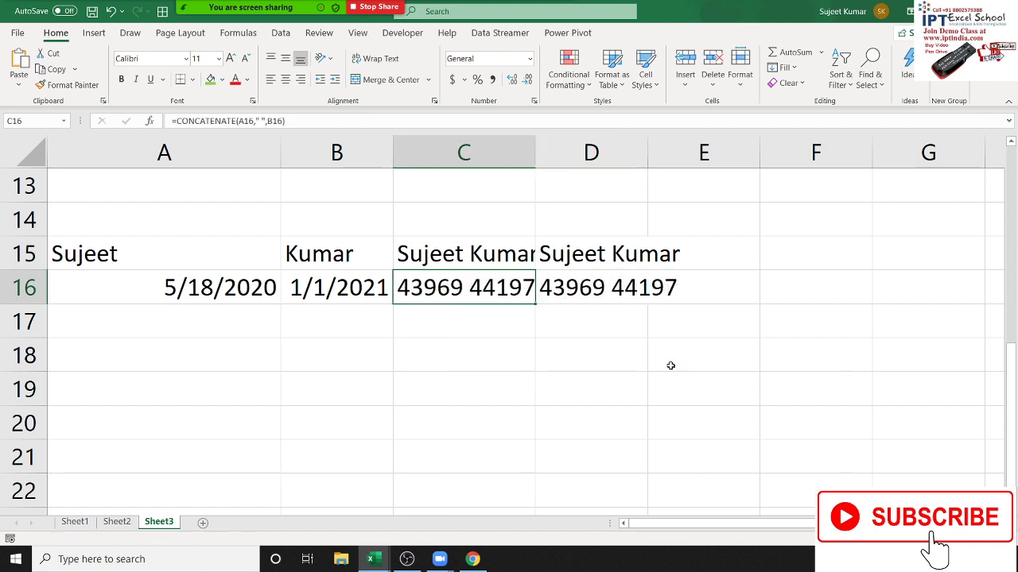
pyautogui.press('F2')
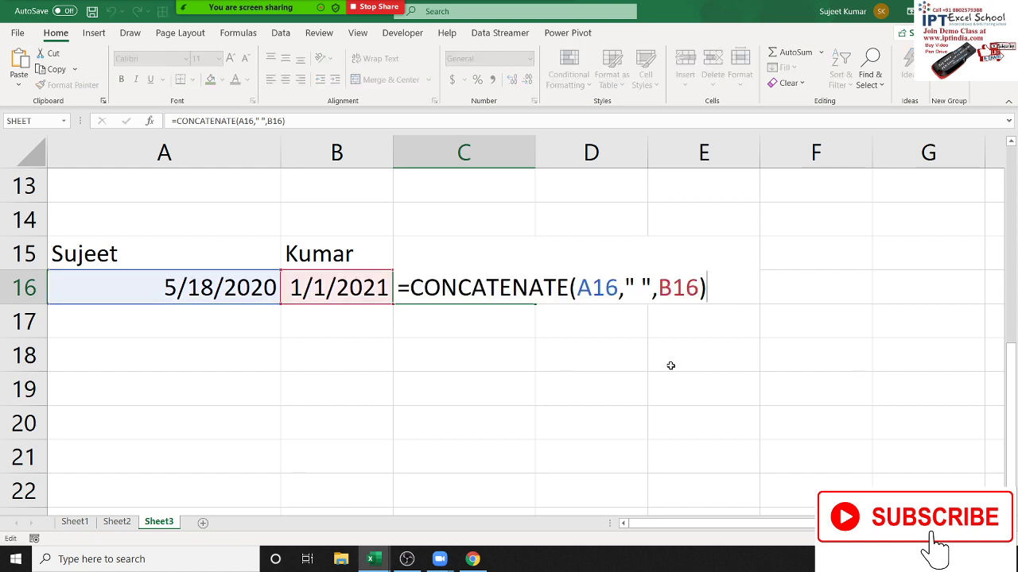
pyautogui.press('Escape')
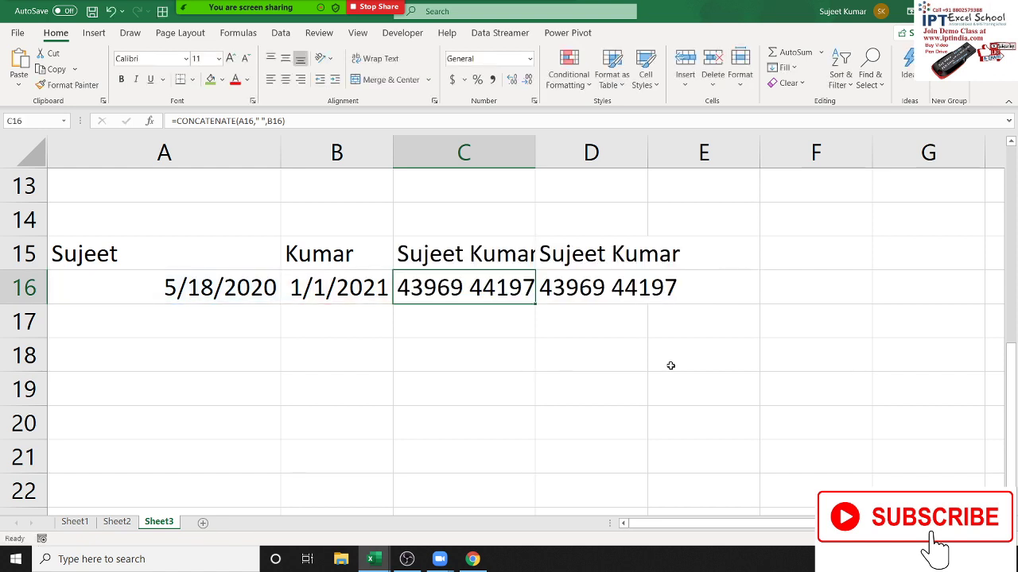
pyautogui.press('Left')
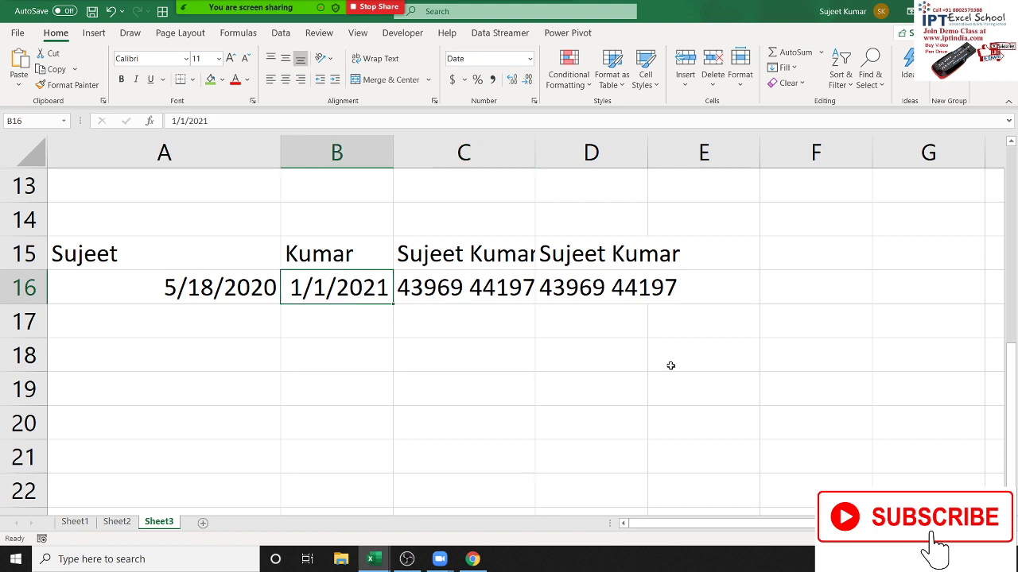
pyautogui.press('Left')
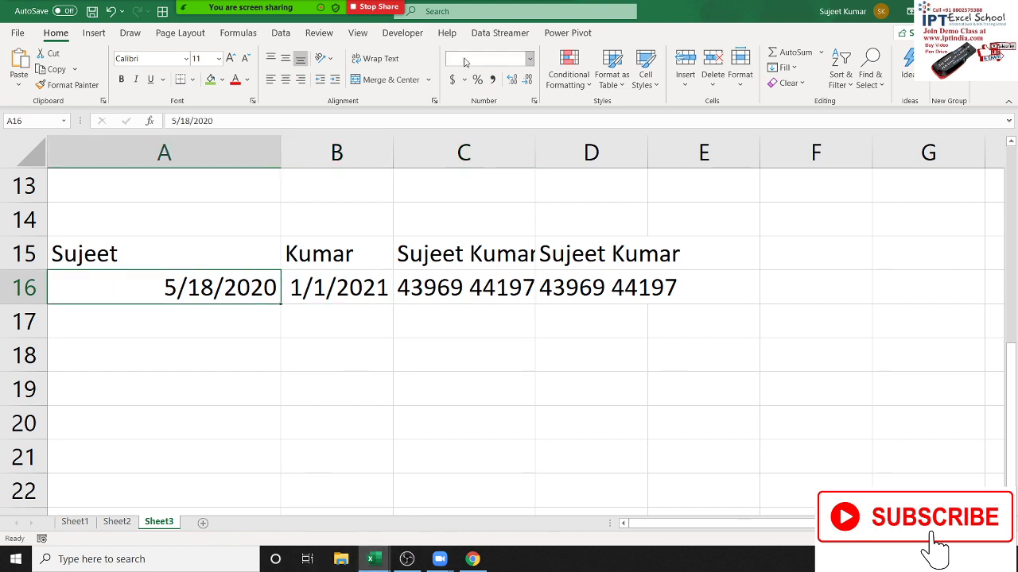
pyautogui.click(529, 59)
pyautogui.click(515, 86)
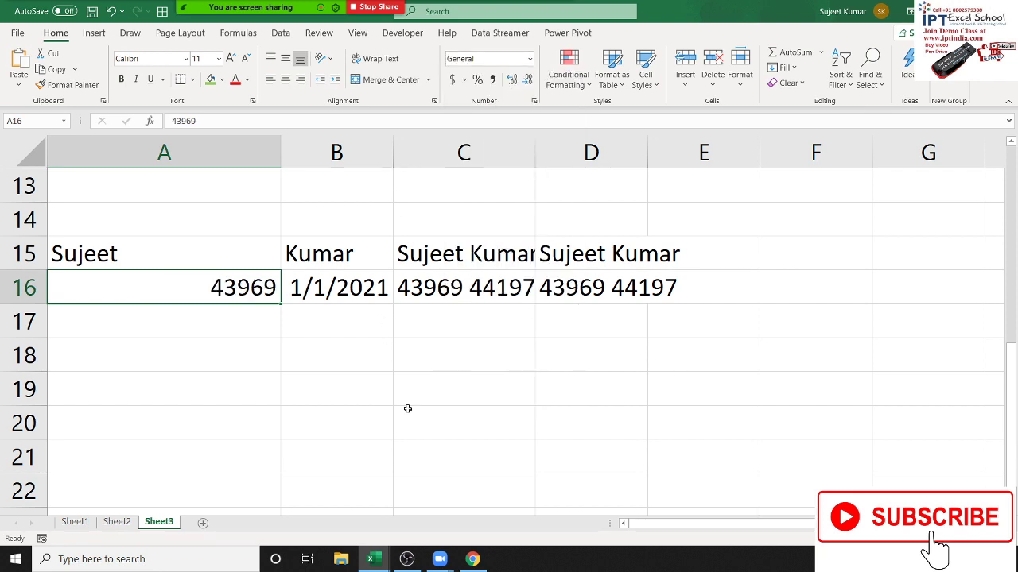
pyautogui.hotkey('ctrl', 'z')
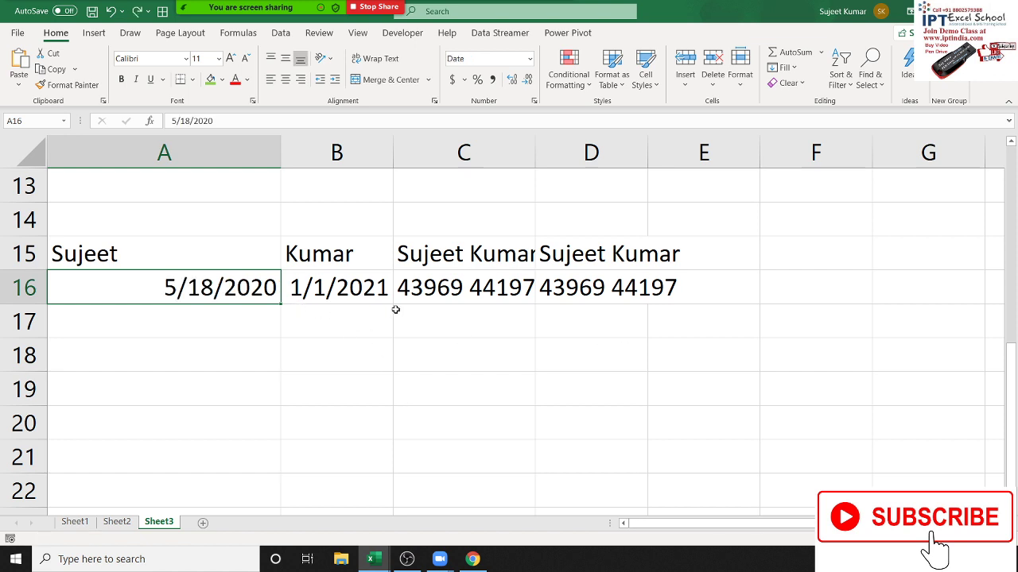
pyautogui.click(407, 322)
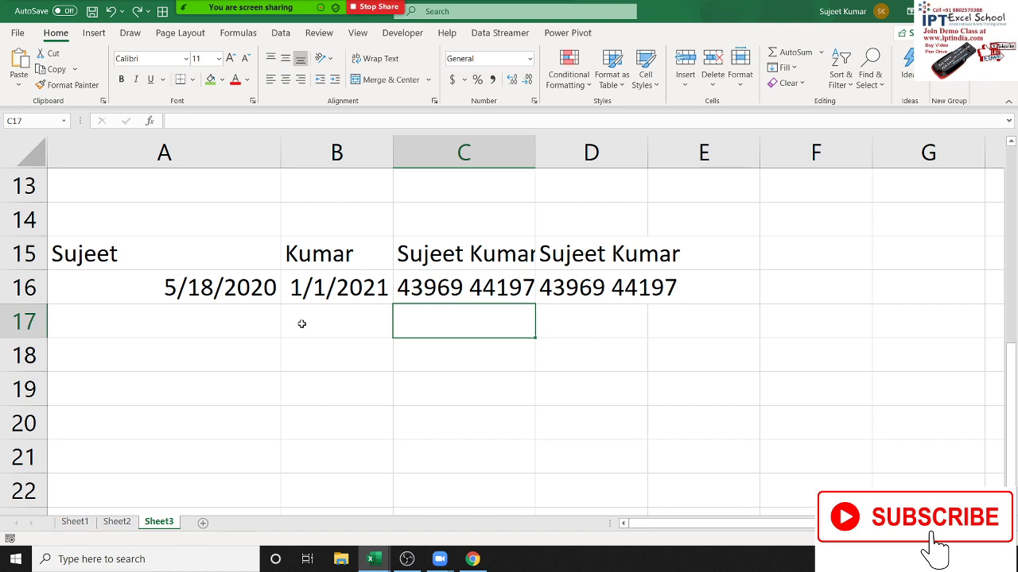
pyautogui.click(253, 322)
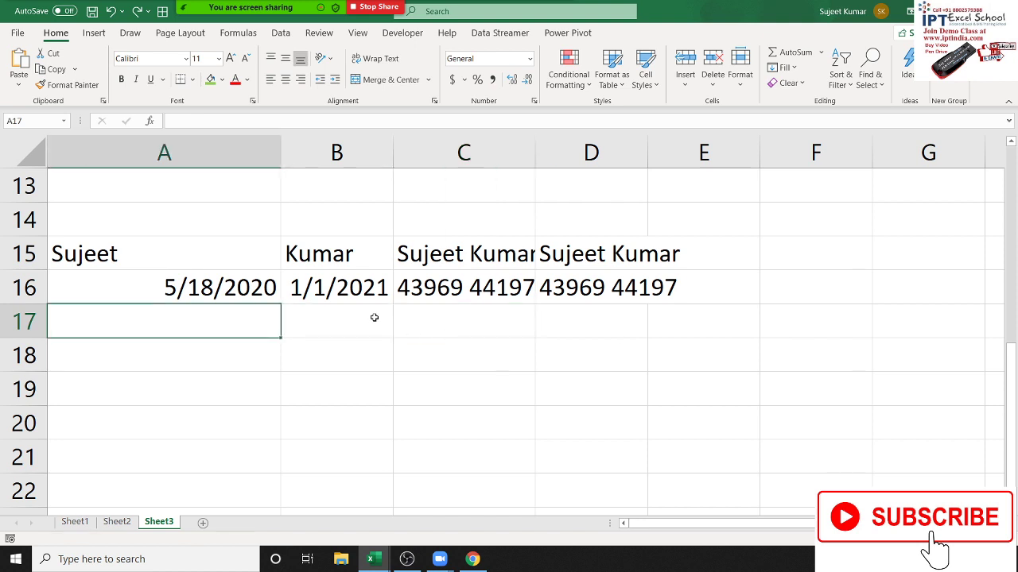
# Enter =TEXT(A16,"DD-MMM-YY") in C17 so the start date shows as 18-May-20.
pyautogui.click(494, 321)
pyautogui.write('=')
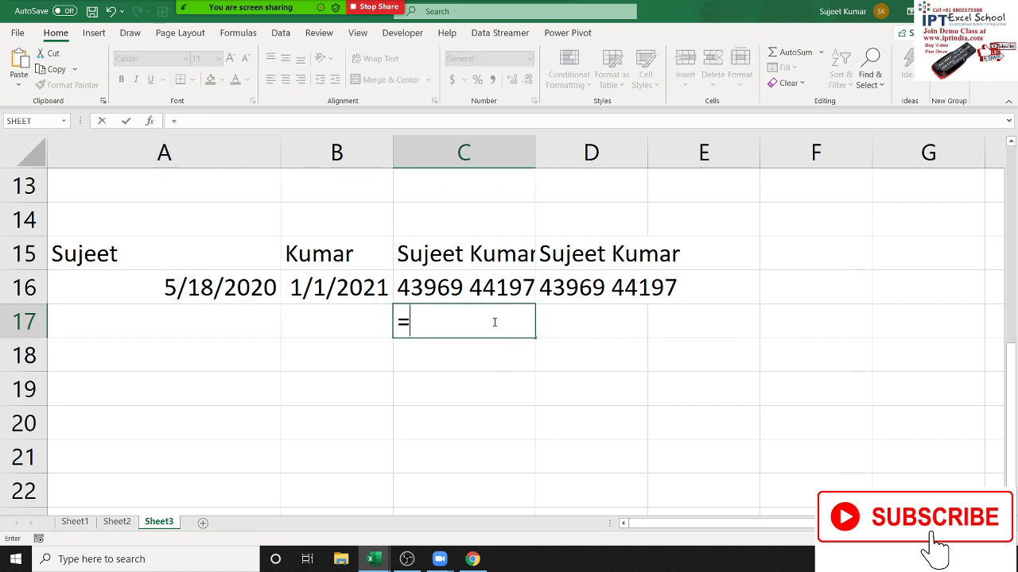
pyautogui.write('te')
pyautogui.press('Tab')
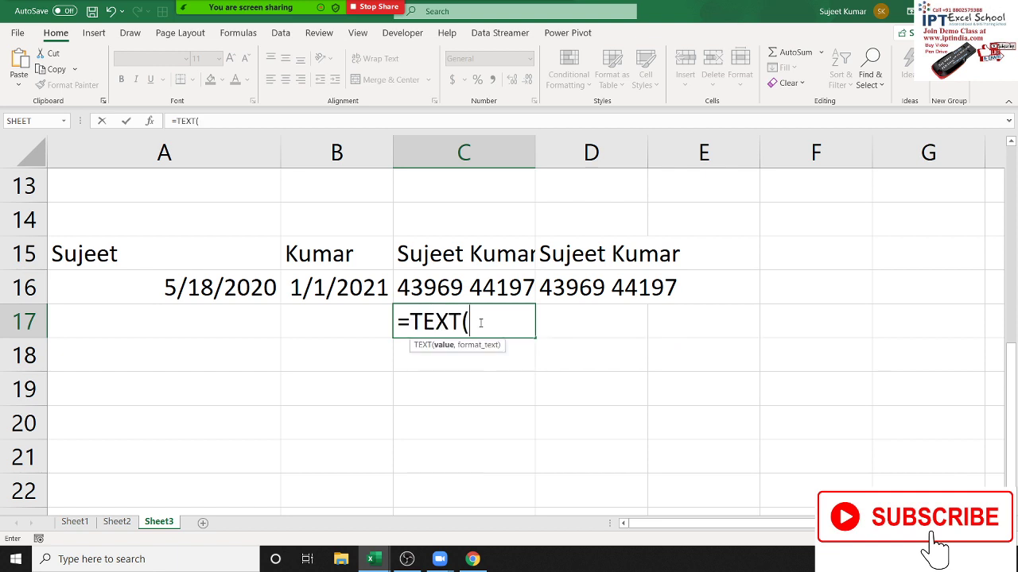
pyautogui.click(248, 295)
pyautogui.write(',')
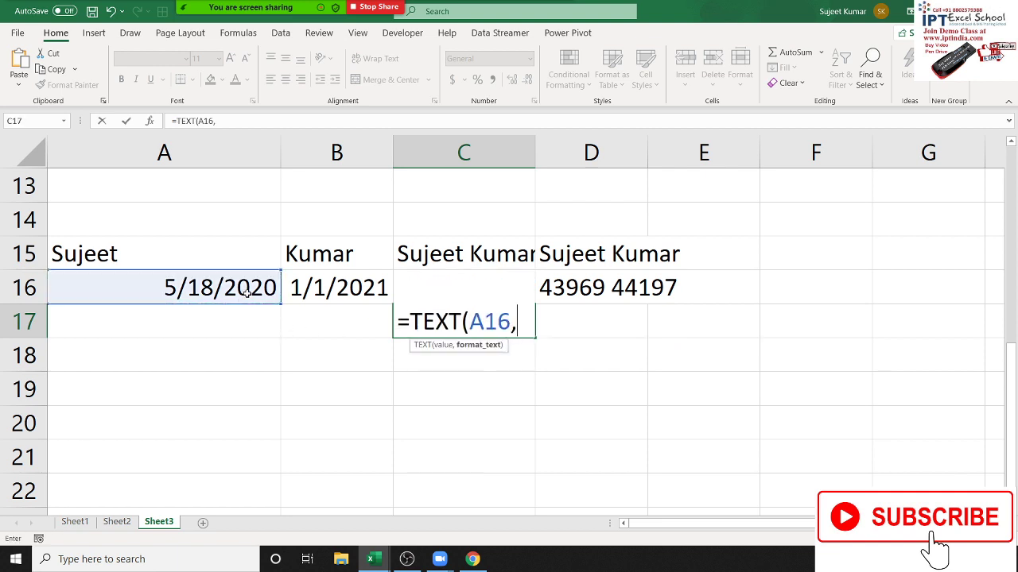
pyautogui.write('"D')
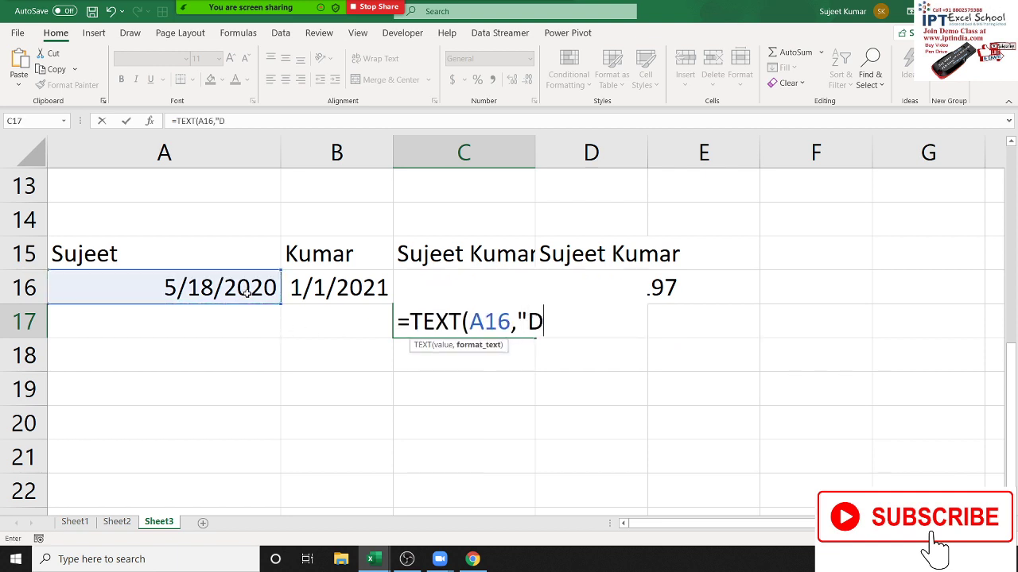
pyautogui.write('D-')
pyautogui.write('MMM-')
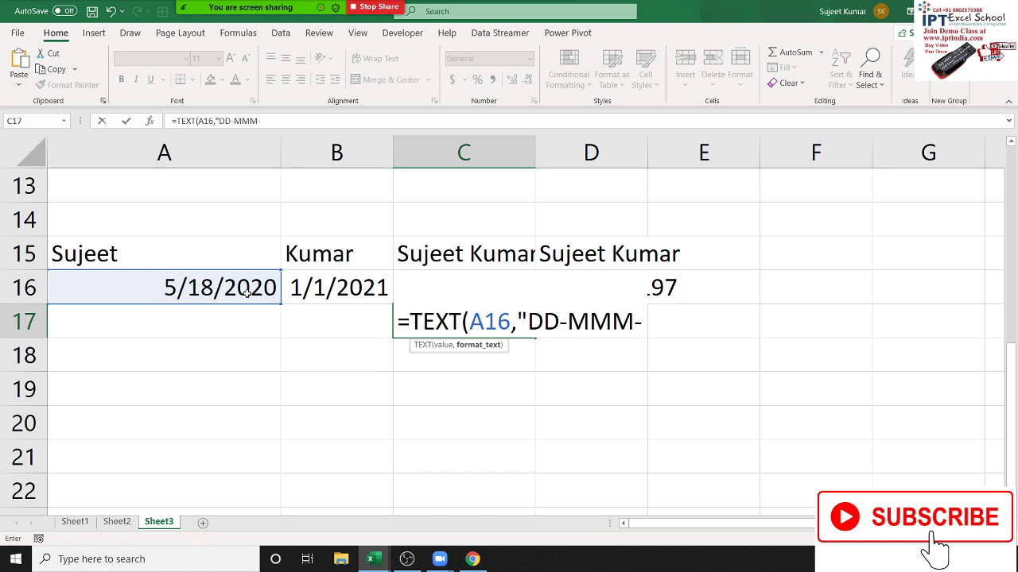
pyautogui.write('YY")')
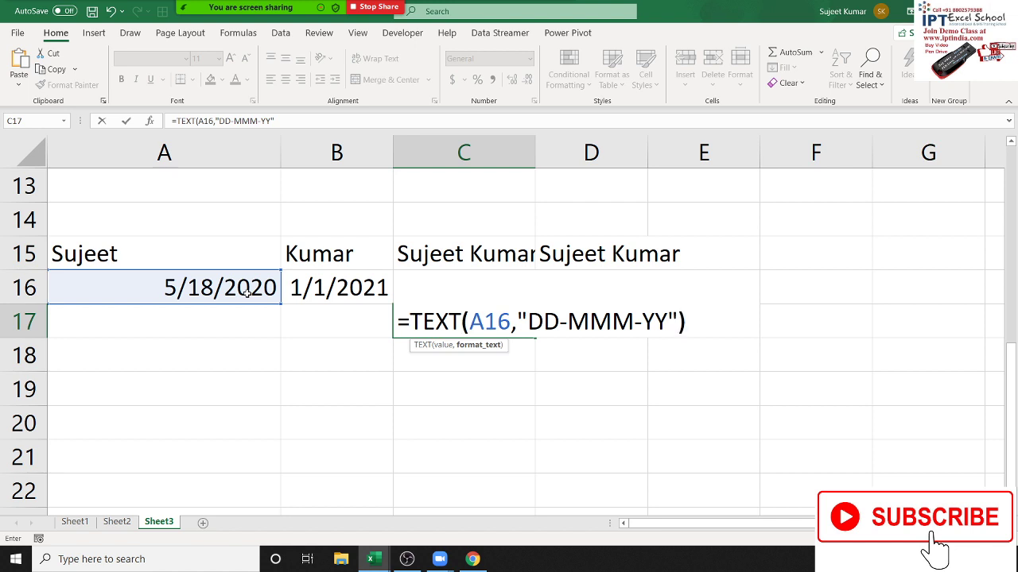
pyautogui.press('Return')
pyautogui.press('Up')
# Extend the C17 formula with &" To "&TEXT(B16,"DD- for the end date.
pyautogui.press('Right')
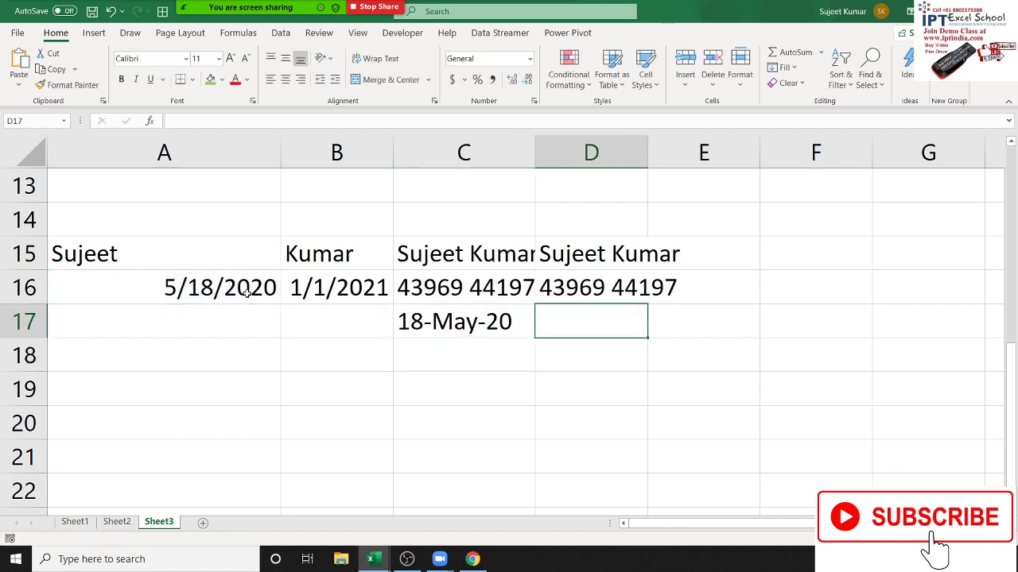
pyautogui.write('=')
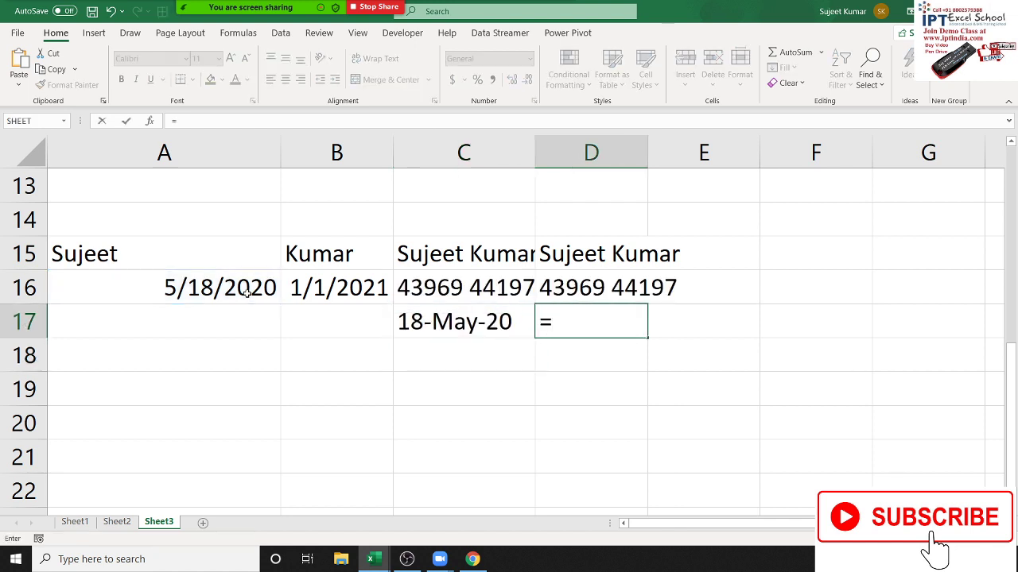
pyautogui.write('te')
pyautogui.press('Escape')
pyautogui.press('Escape')
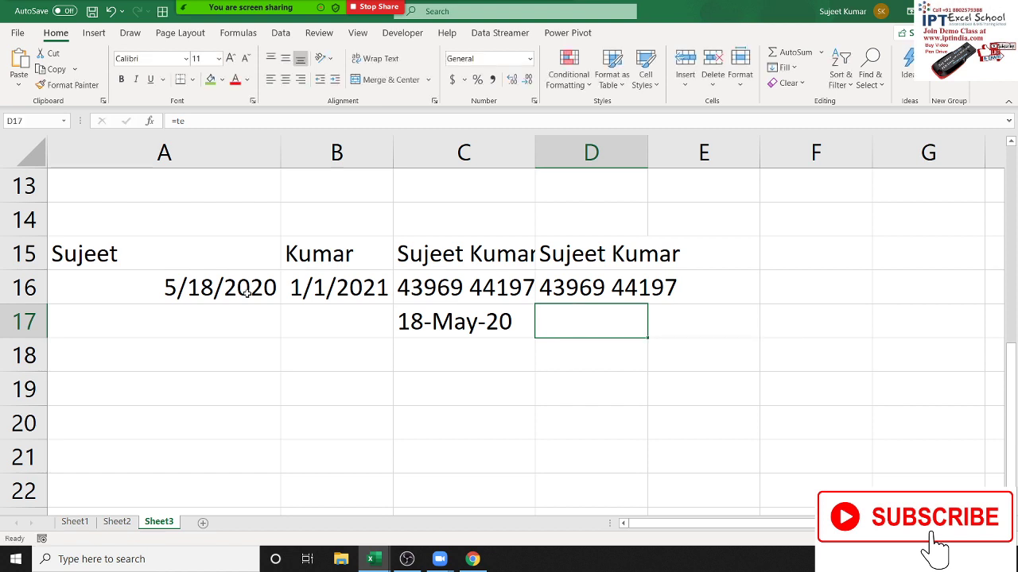
pyautogui.press('Left')
pyautogui.press('F2')
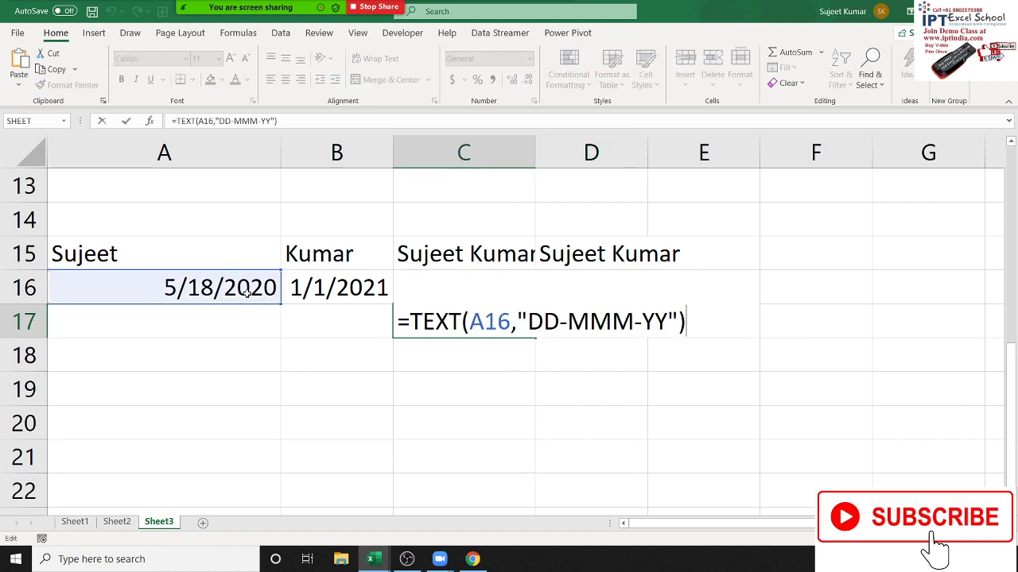
pyautogui.write('&')
pyautogui.write('" To ')
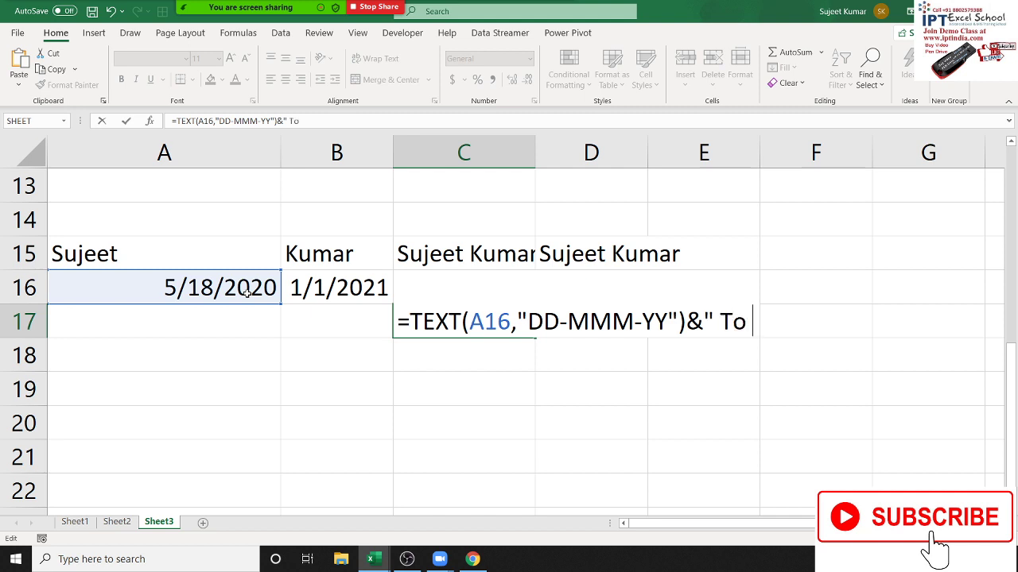
pyautogui.write('"&t')
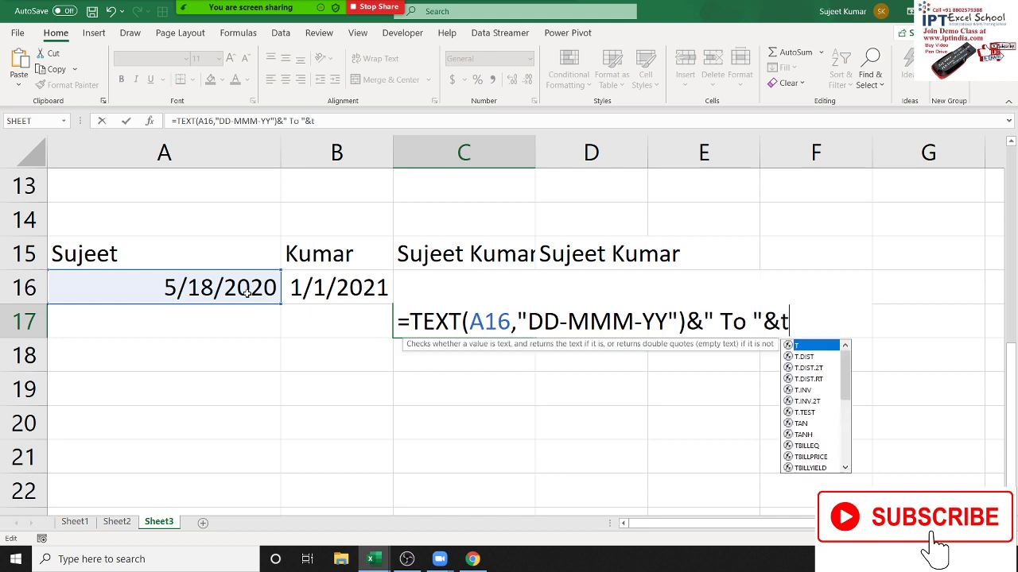
pyautogui.write('e')
pyautogui.press('Tab')
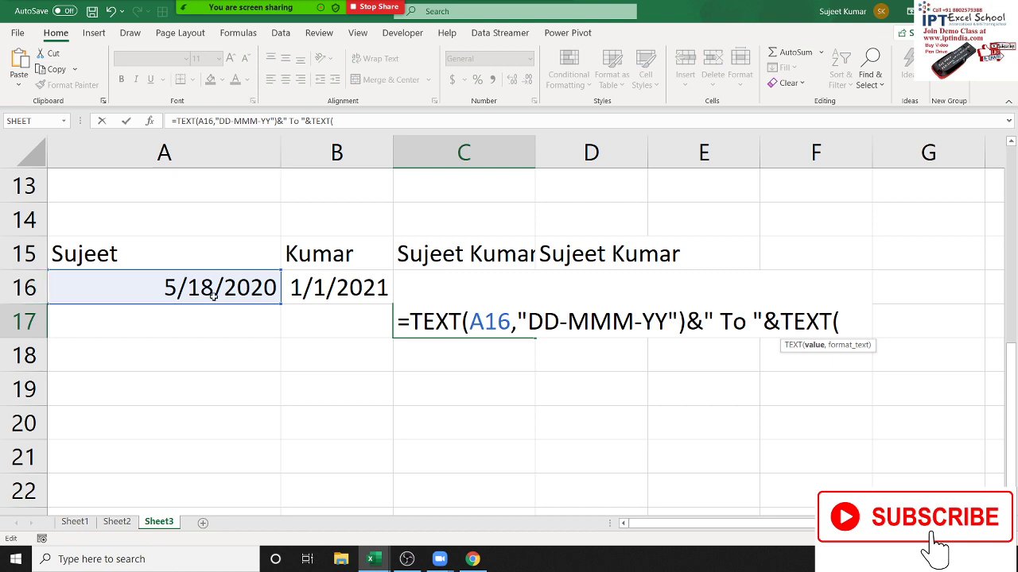
pyautogui.click(331, 277)
pyautogui.write(',')
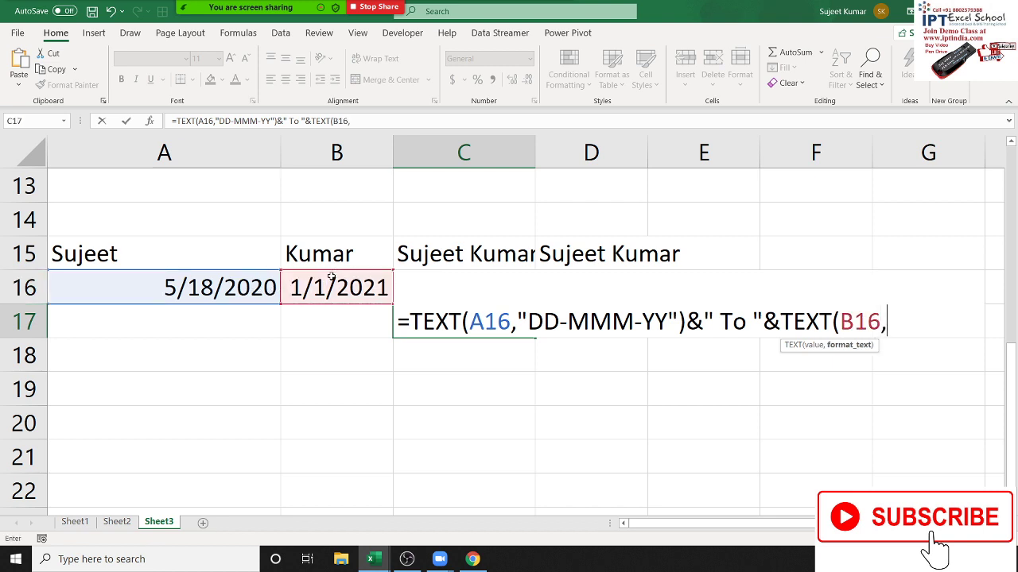
pyautogui.write('"DD-MMM-YY')
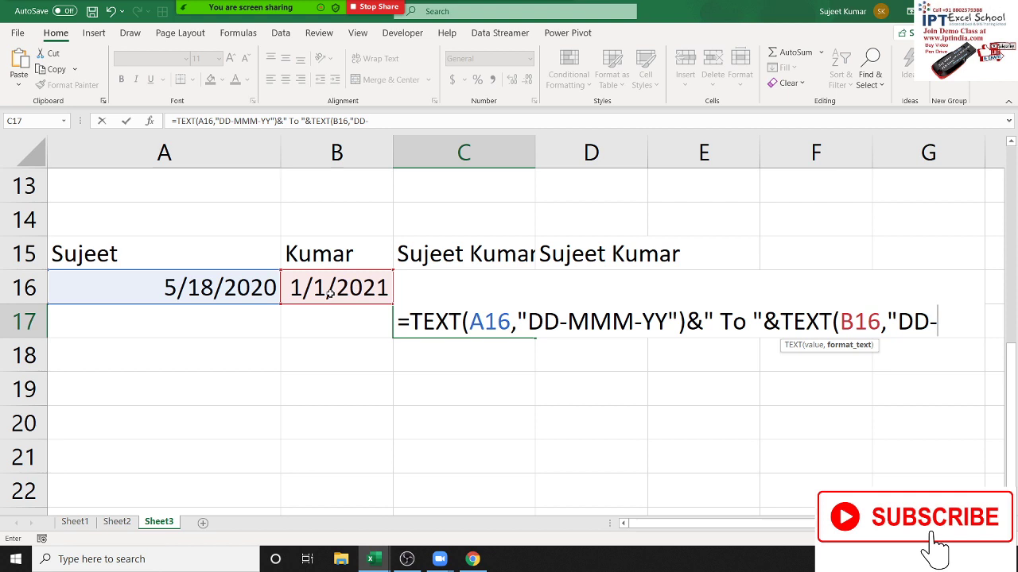
# Complete C17's TEXT formula with DD-MMM-YY formatting to show 18-May-20 To 01-Jan-21, then review it.
pyautogui.write('MM')
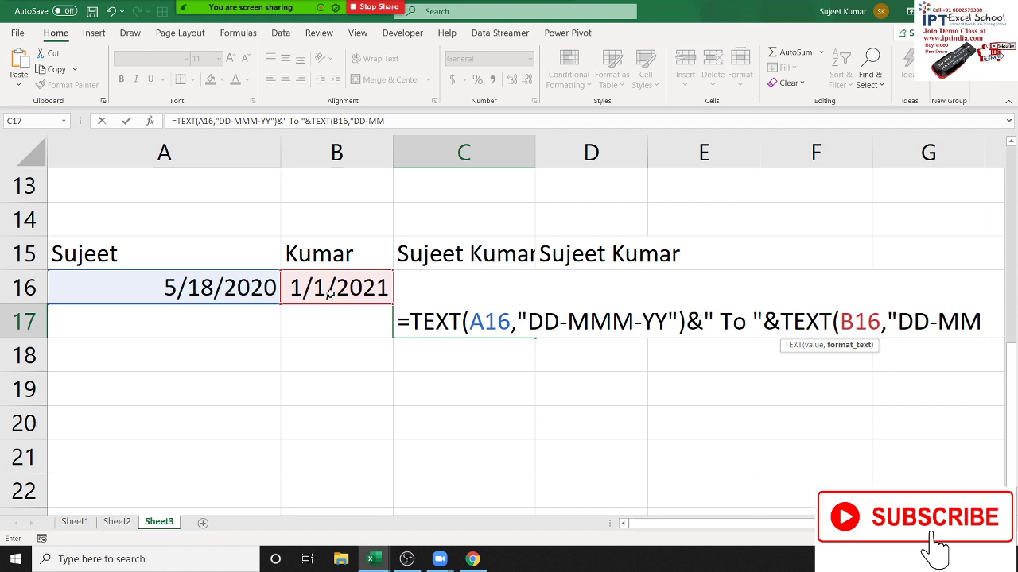
pyautogui.write('-YY')
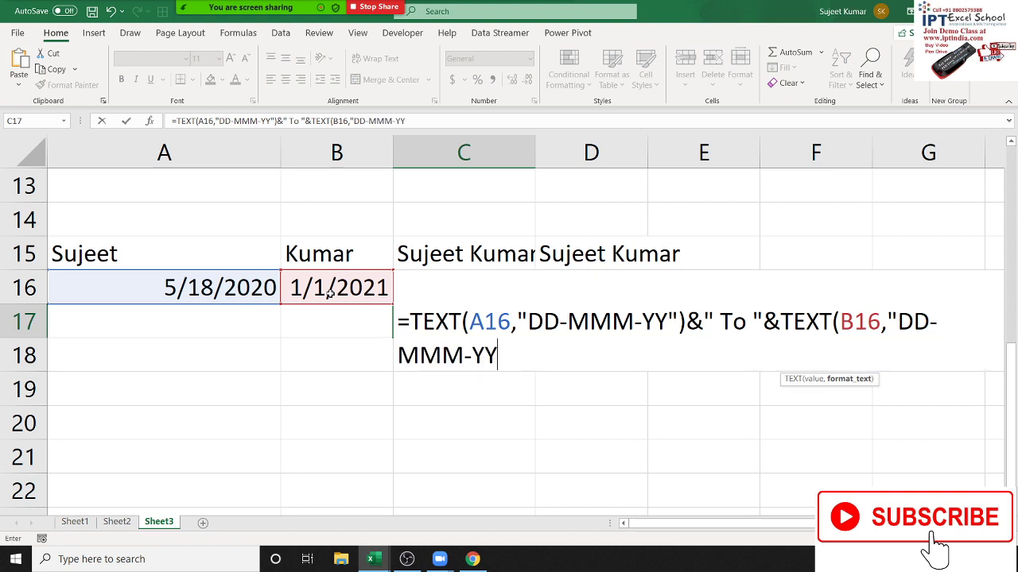
pyautogui.write('")')
pyautogui.press('Return')
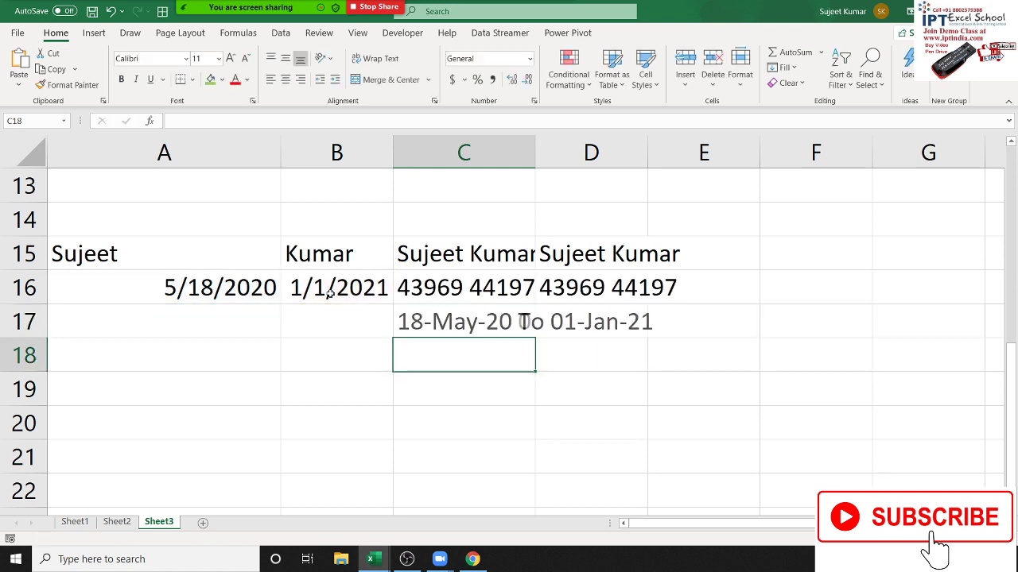
pyautogui.press('Up')
pyautogui.press('Down')
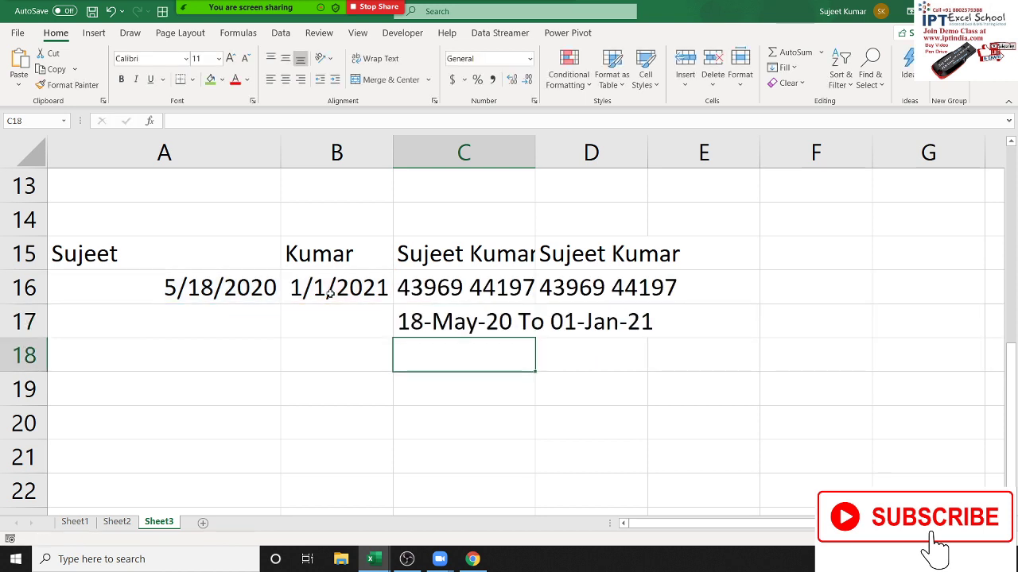
pyautogui.doubleClick(467, 318)
pyautogui.press('Escape')
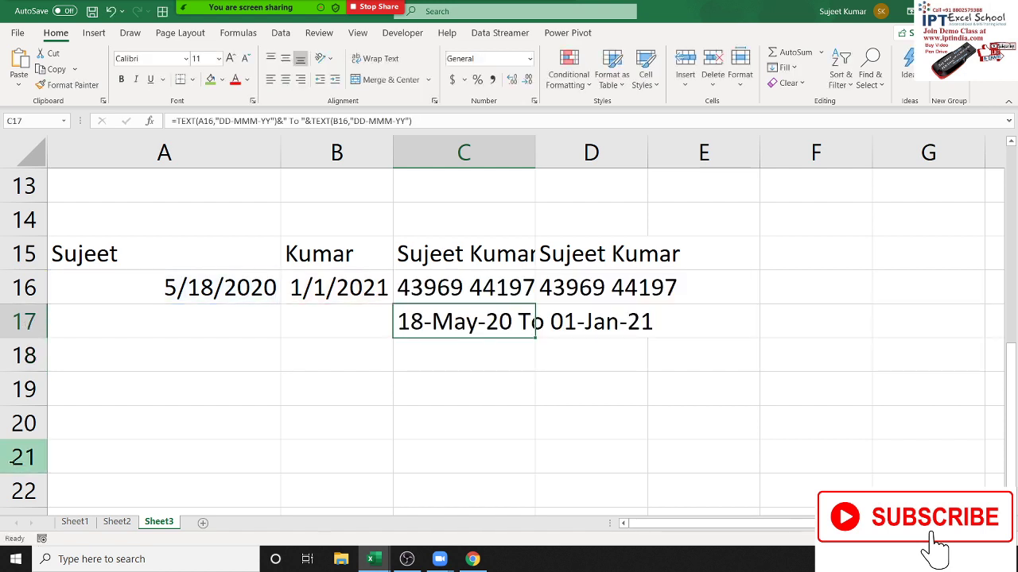
# Enter the first name Puja in cell A19.
pyautogui.scroll(-3, 167, 441)
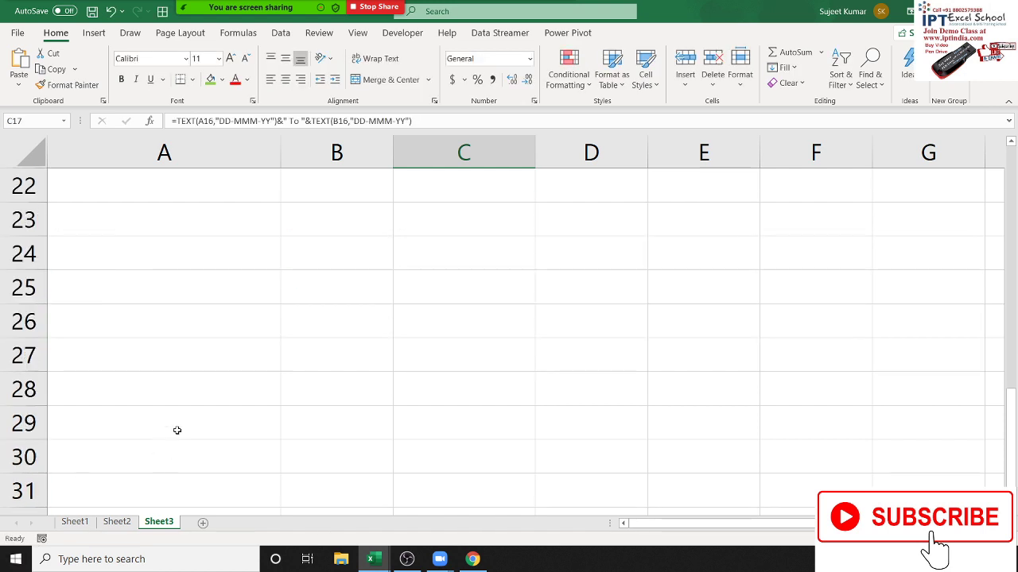
pyautogui.scroll(3, 177, 431)
pyautogui.click(172, 359)
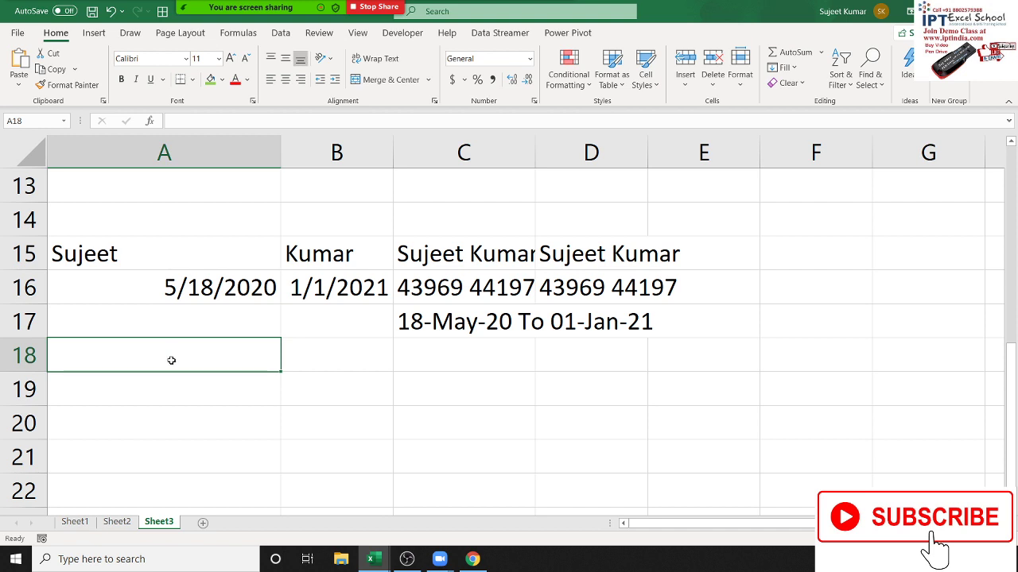
pyautogui.scroll(-3, 165, 382)
pyautogui.scroll(2, 165, 386)
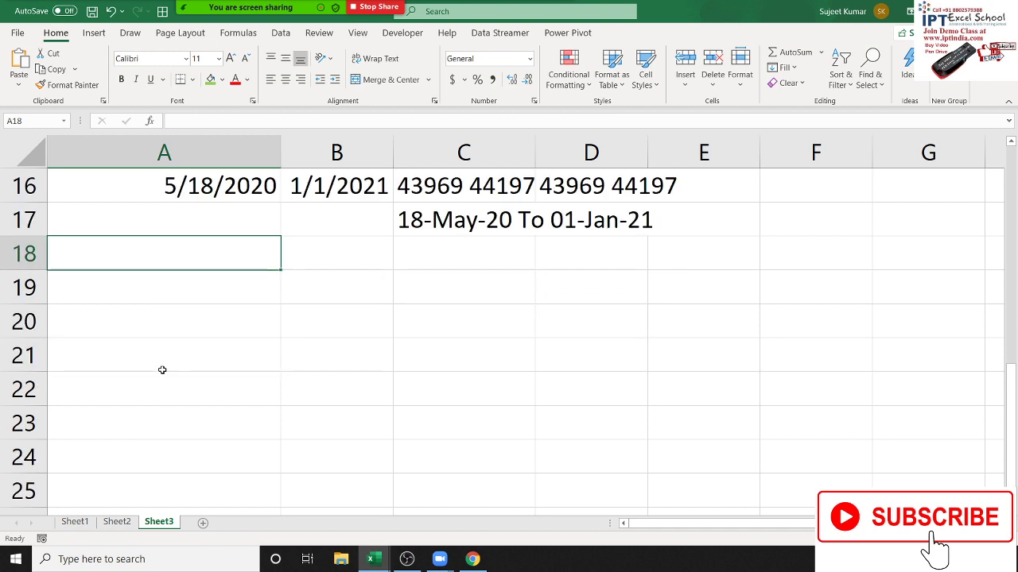
pyautogui.click(159, 284)
pyautogui.write('Puja')
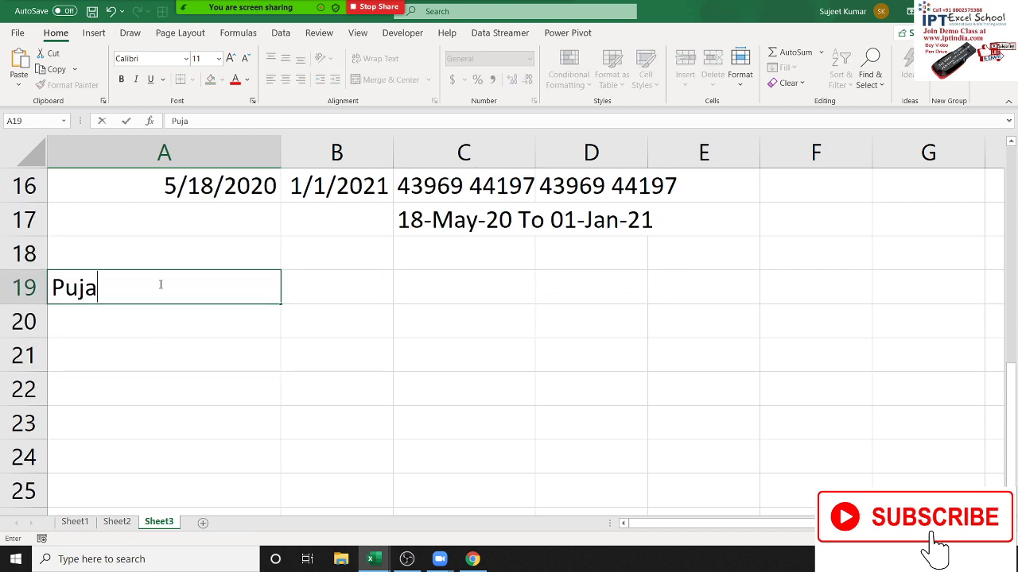
pyautogui.press('Return')
# Fill-drag the custom name list from A19 down column A to row 32.
pyautogui.click(159, 284)
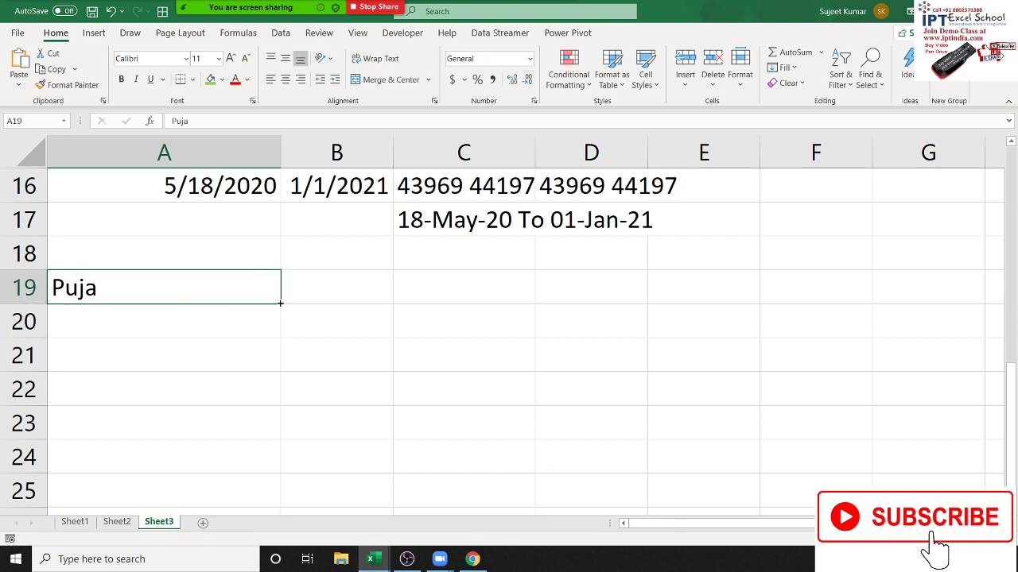
pyautogui.moveTo(281, 304)
pyautogui.mouseDown()
pyautogui.moveTo(277, 520)
pyautogui.moveTo(277, 508)
pyautogui.mouseUp()
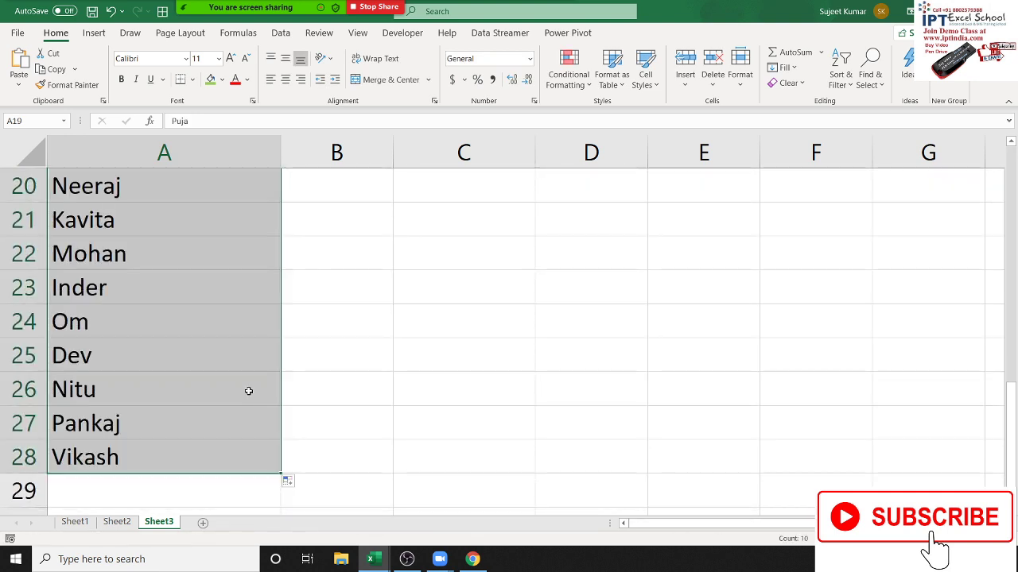
pyautogui.scroll(-2, 248, 392)
pyautogui.click(185, 254)
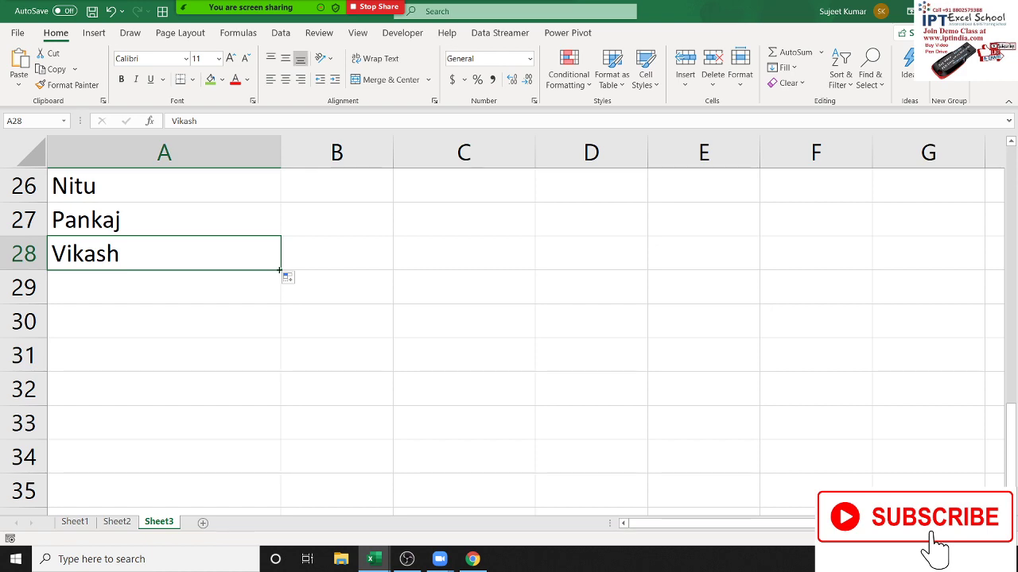
pyautogui.moveTo(280, 270); pyautogui.dragTo(272, 392)
pyautogui.hotkey('ctrl', 'Up')
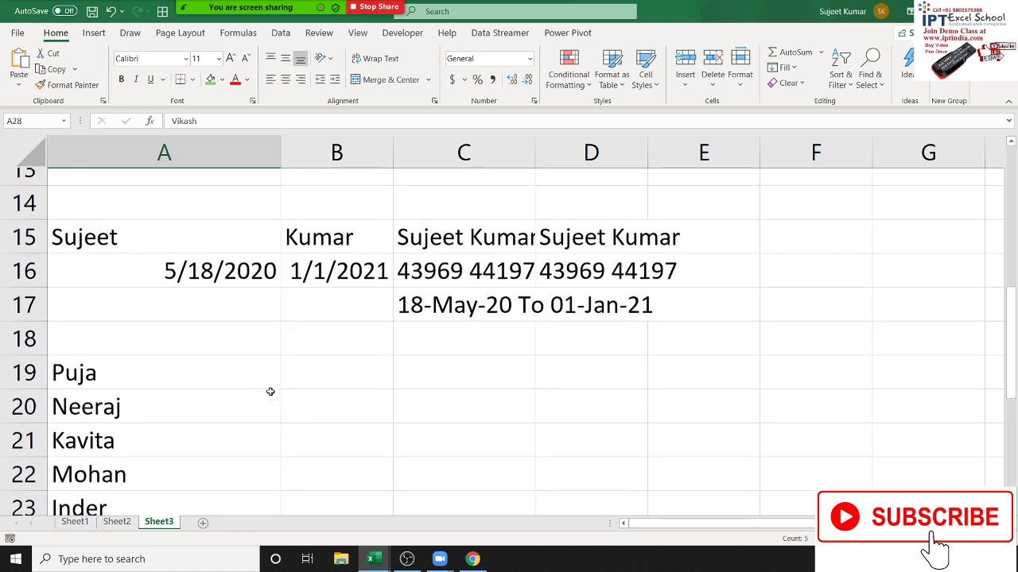
pyautogui.scroll(-3, 276, 370)
pyautogui.scroll(1, 302, 350)
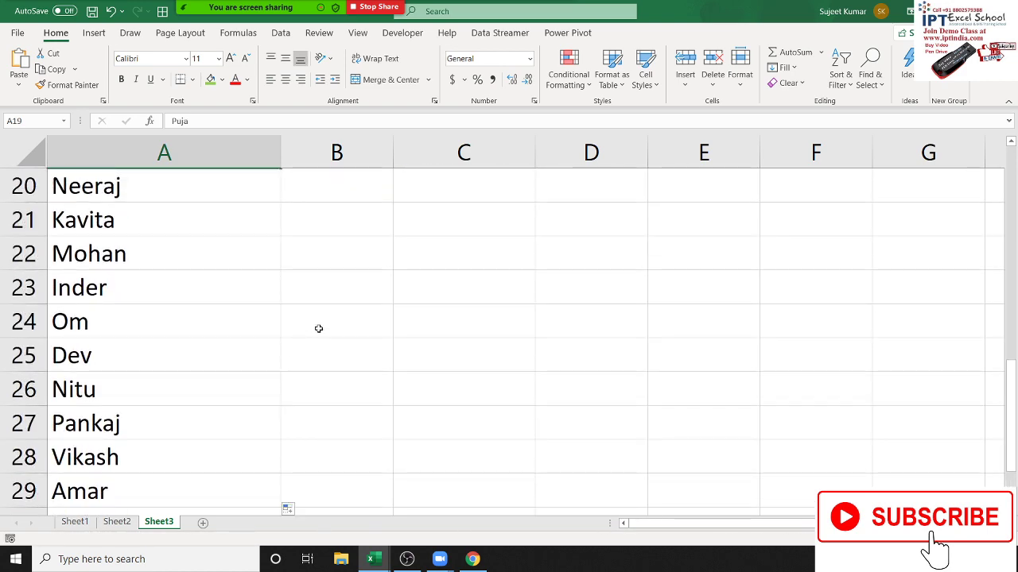
pyautogui.scroll(2, 318, 329)
pyautogui.click(345, 350)
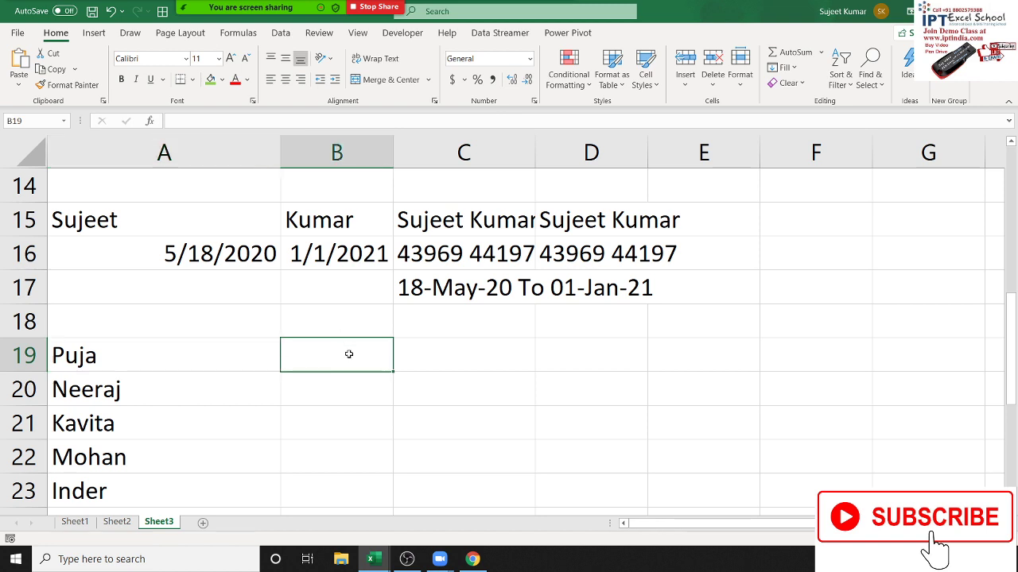
# Enter =CONCAT(A19:A32) in B19, producing the unspaced string PujaNeerajKavita….
pyautogui.write('=')
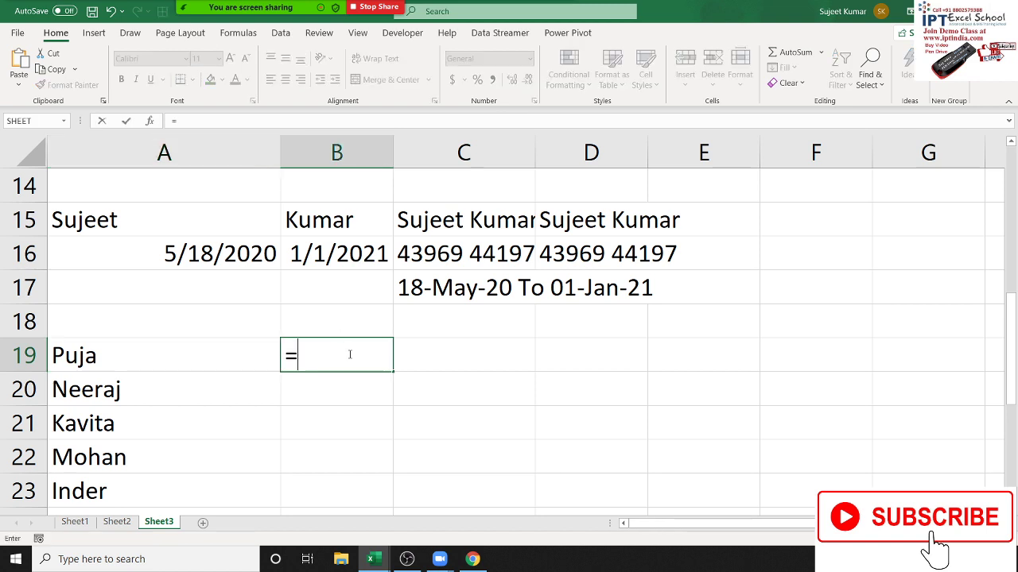
pyautogui.write('con')
pyautogui.press('Tab')
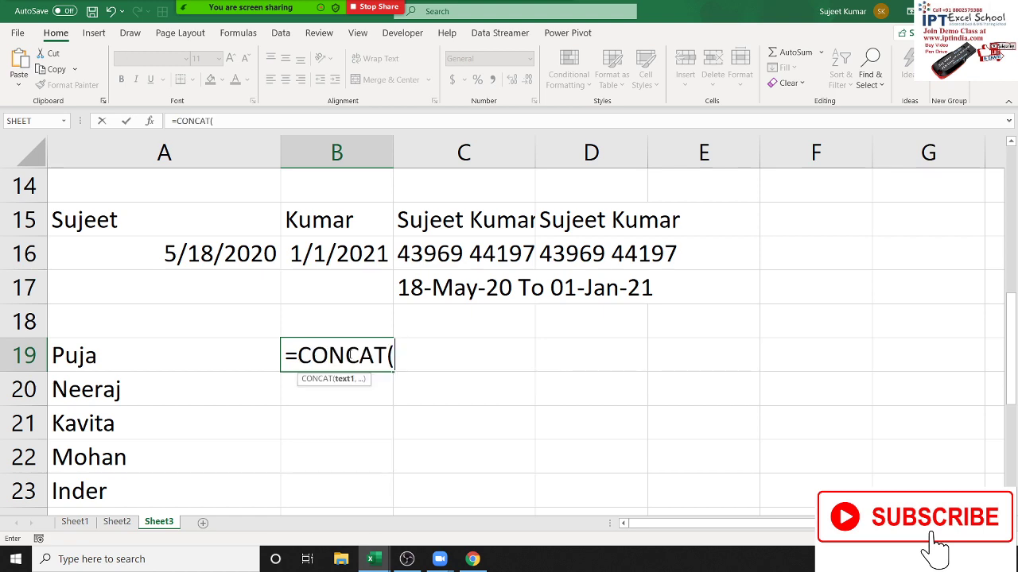
pyautogui.press('Left')
pyautogui.hotkey('ctrl', 'shift', 'Down')
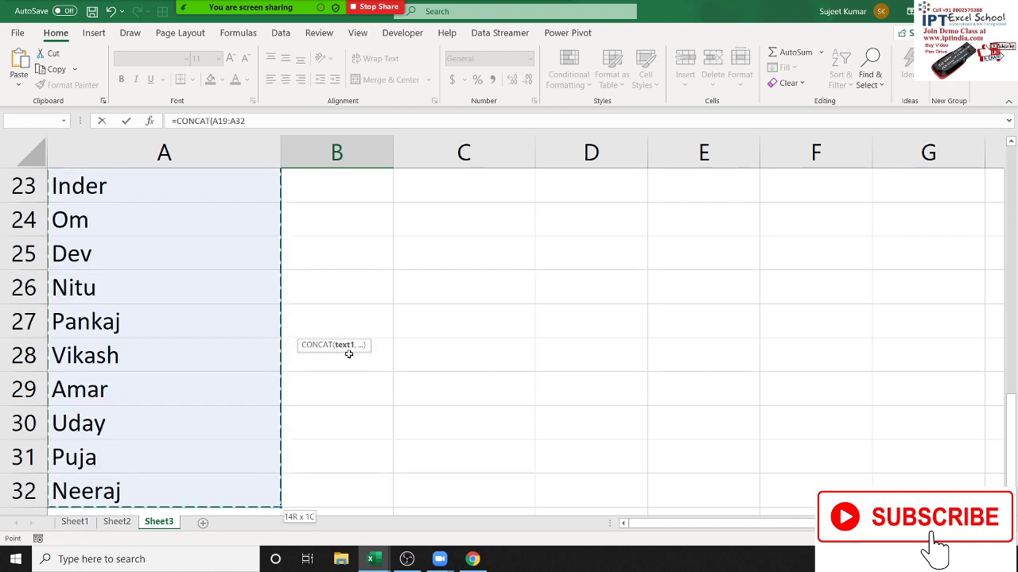
pyautogui.hotkey('ctrl', 'Return')
pyautogui.scroll(1, 348, 354)
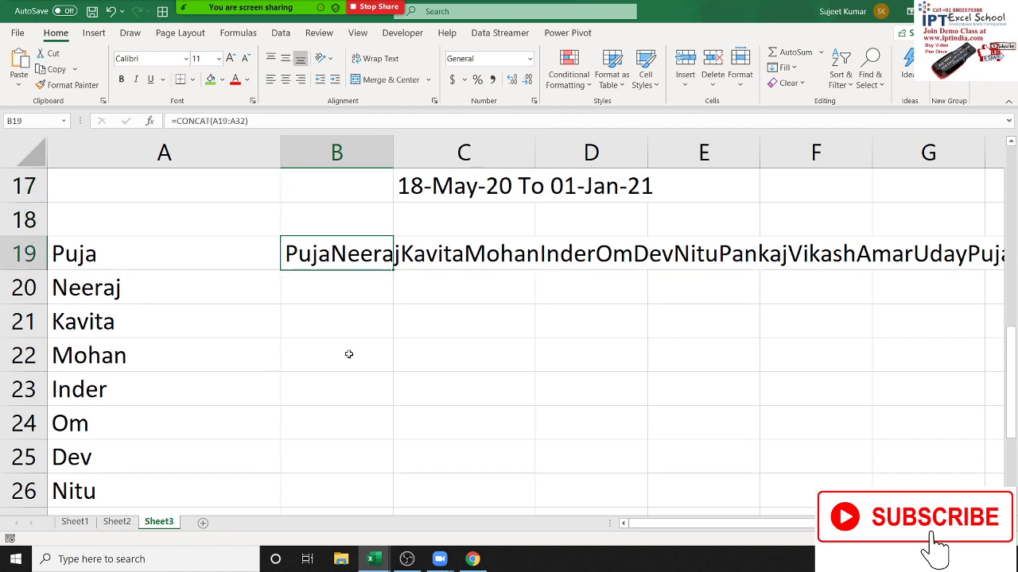
pyautogui.press('Down')
pyautogui.write('=')
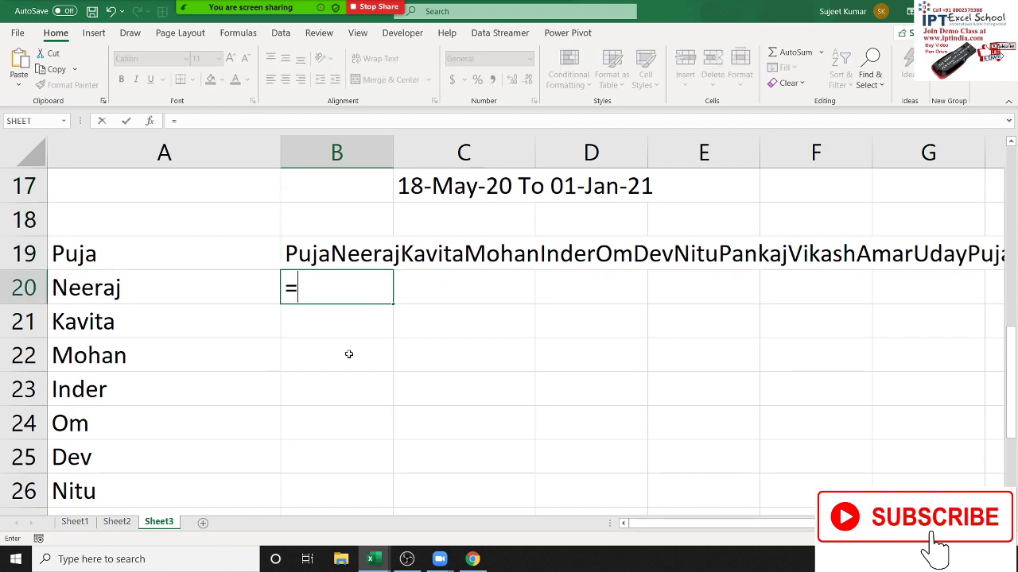
pyautogui.write('te')
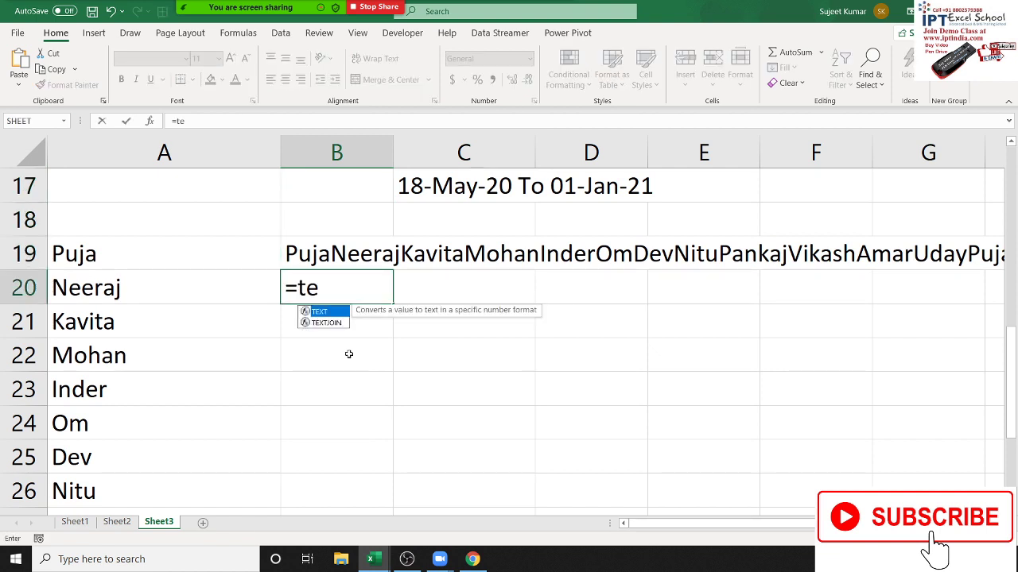
pyautogui.press('Down')
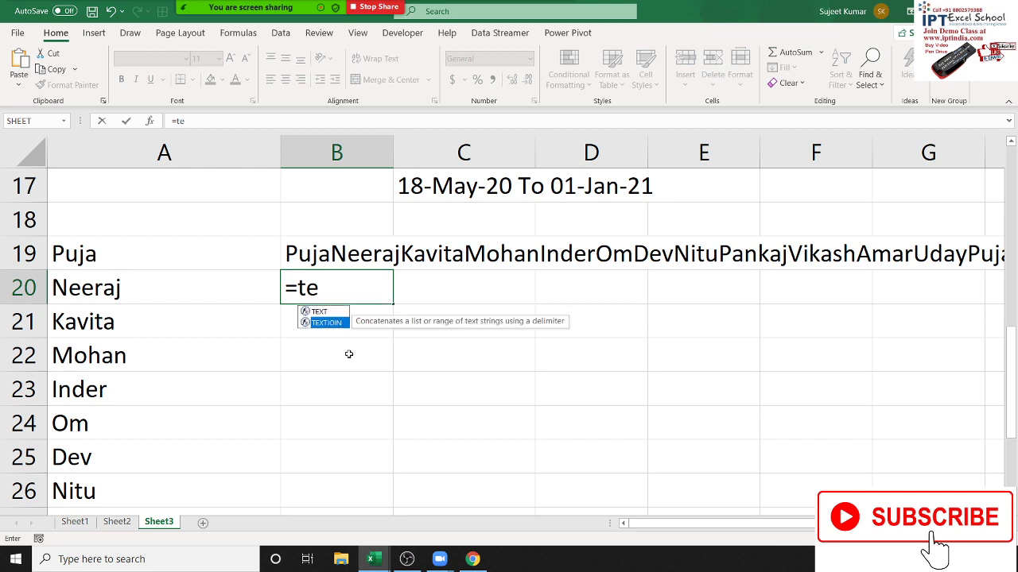
pyautogui.press('Tab')
pyautogui.write('",')
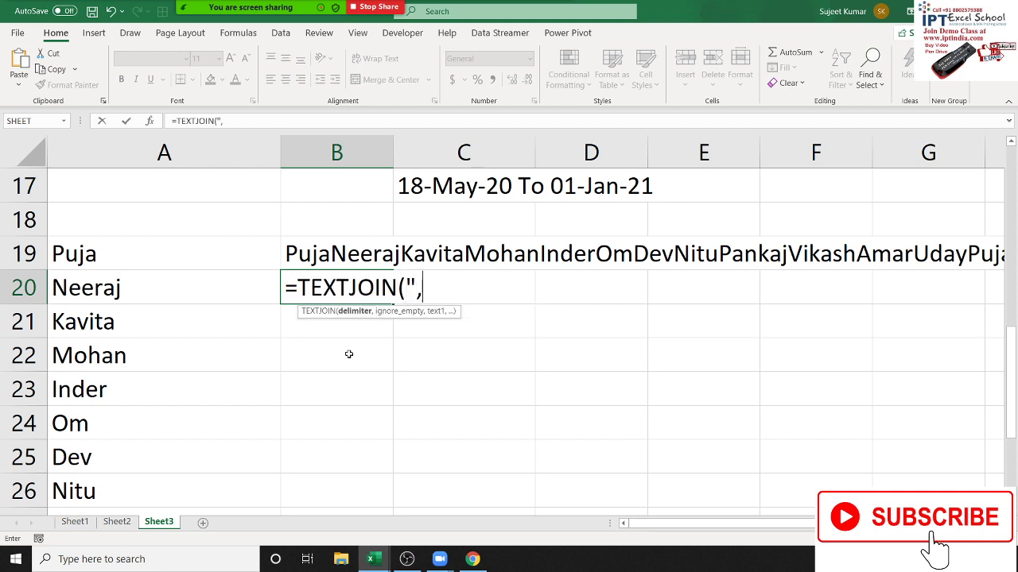
pyautogui.write('"')
pyautogui.write(',')
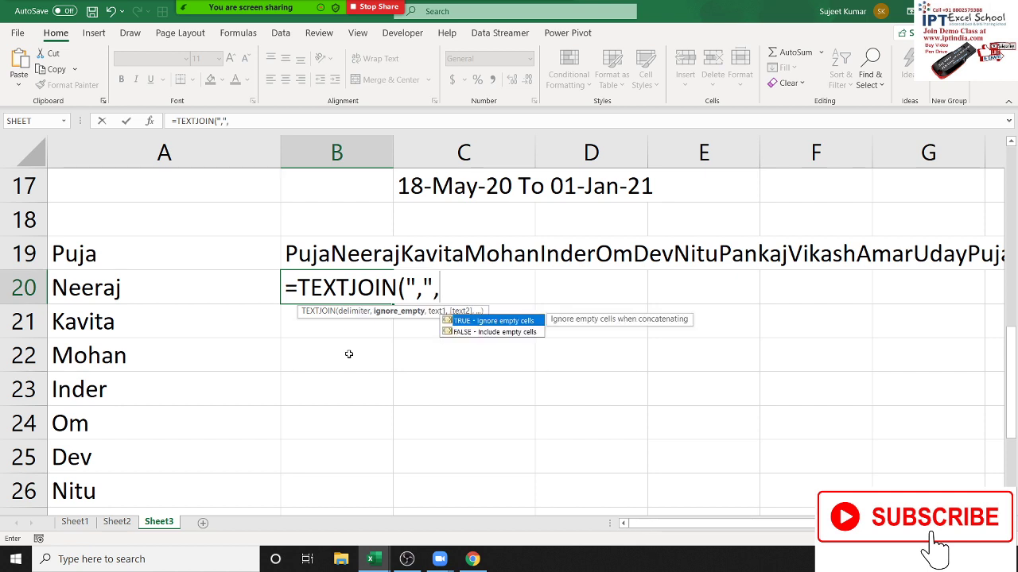
pyautogui.press('Tab')
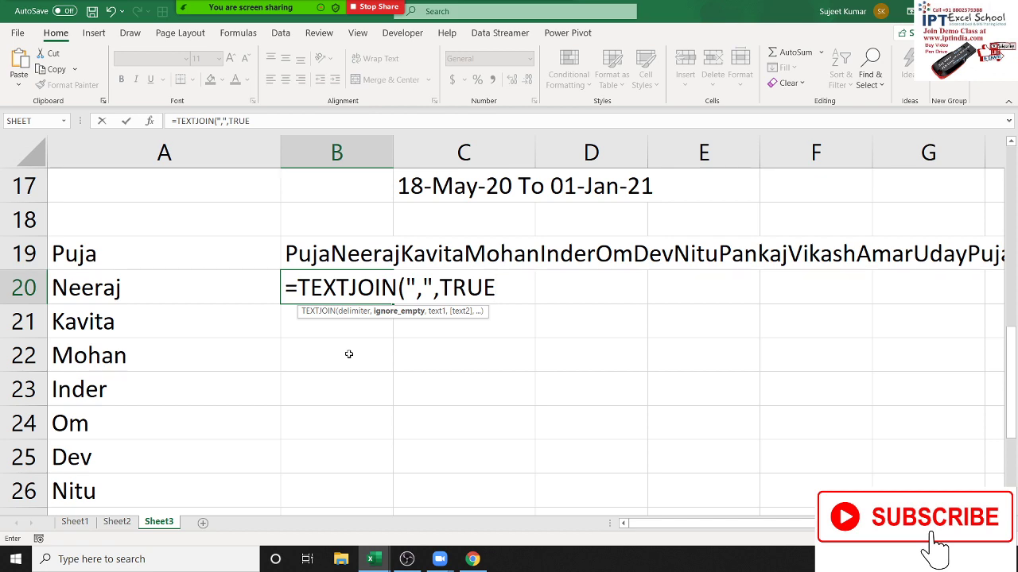
pyautogui.write(',')
pyautogui.click(120, 249)
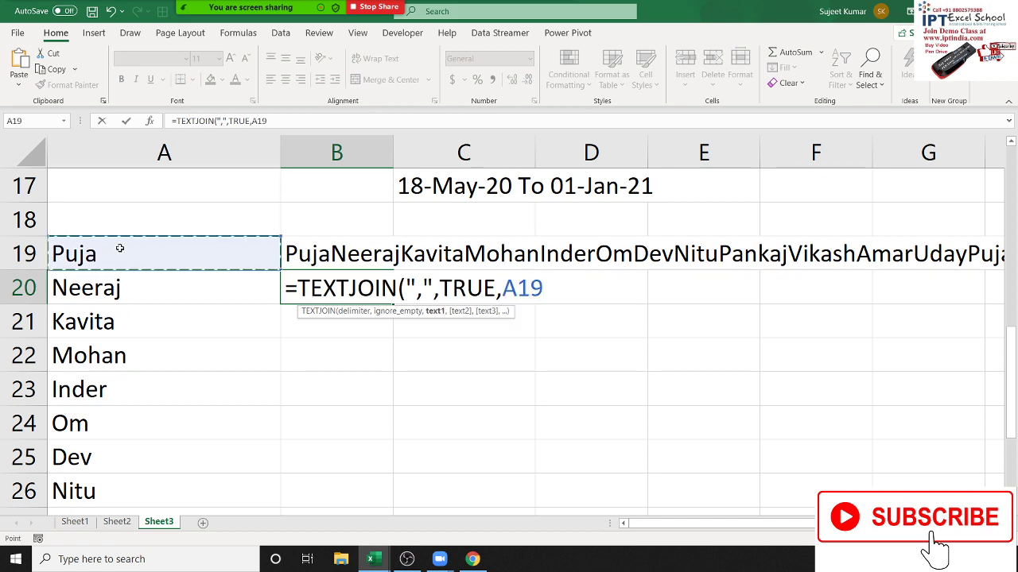
pyautogui.hotkey('ctrl', 'shift', 'Down')
pyautogui.press('Return')
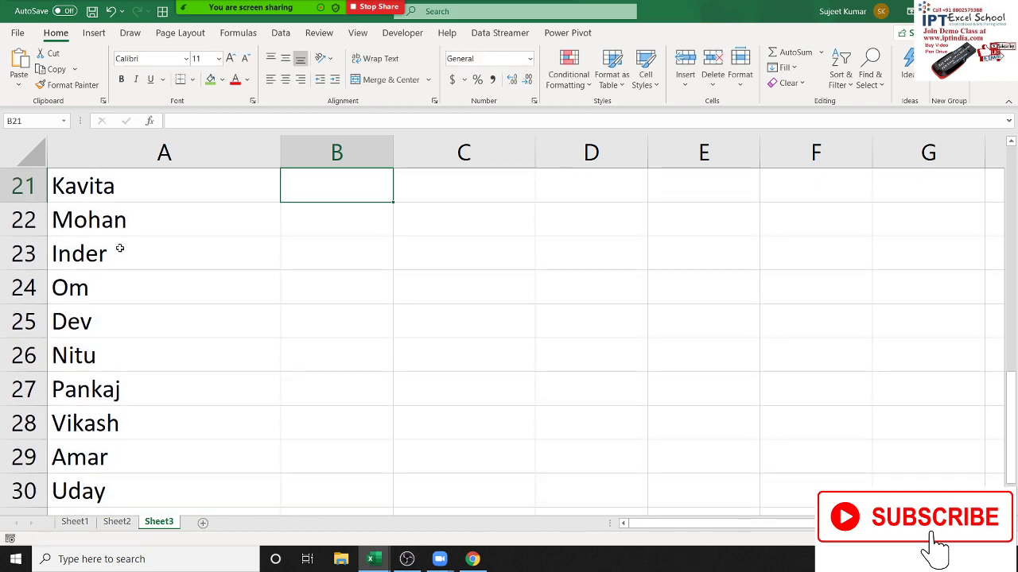
pyautogui.press('Up')
pyautogui.press('Up')
pyautogui.press('Up')
pyautogui.press('Up')
pyautogui.press('Up')
pyautogui.press('Up')
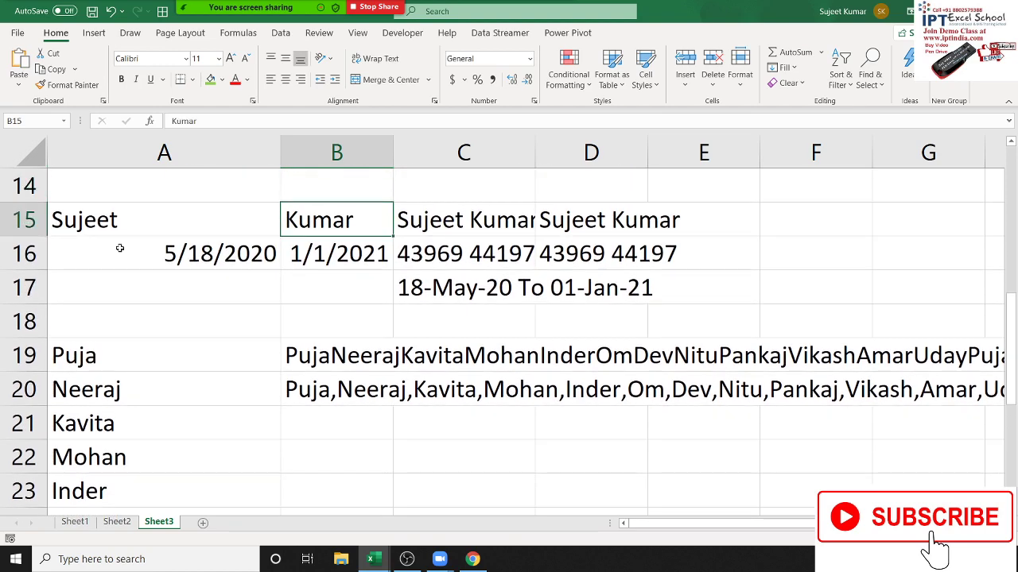
pyautogui.press('Down')
pyautogui.press('Down')
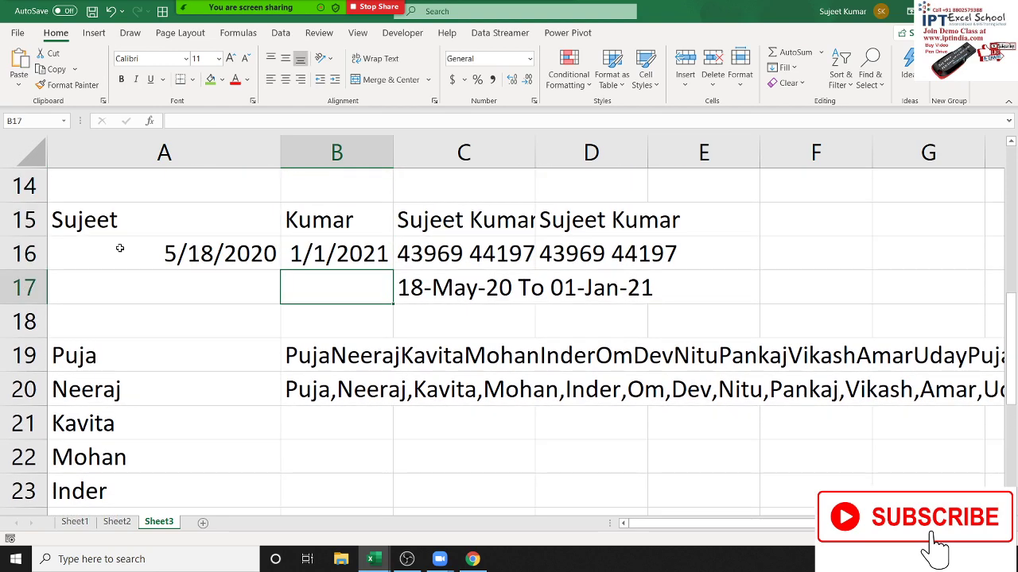
pyautogui.press('Down')
pyautogui.press('Down')
pyautogui.press('Down')
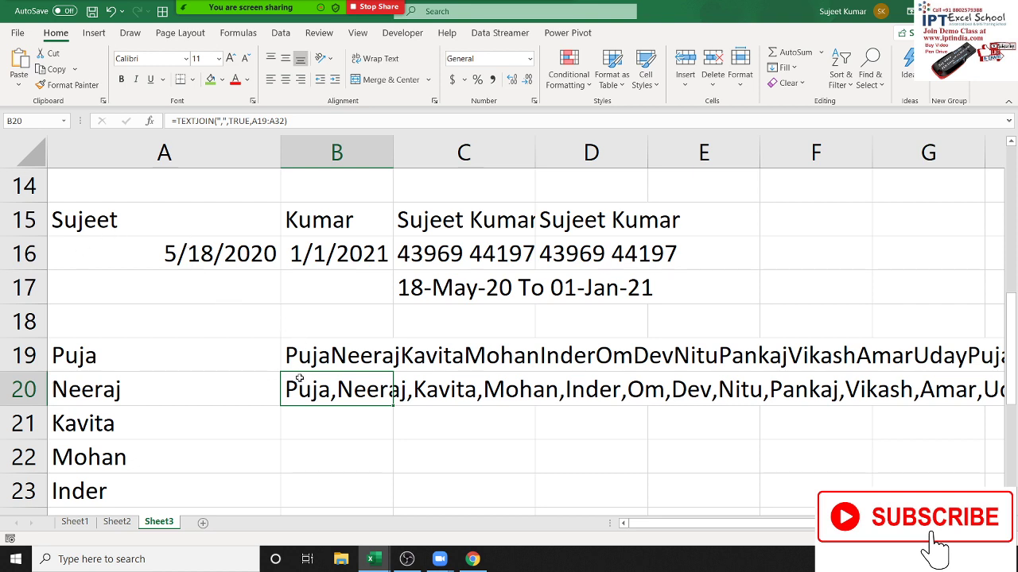
pyautogui.doubleClick(310, 356)
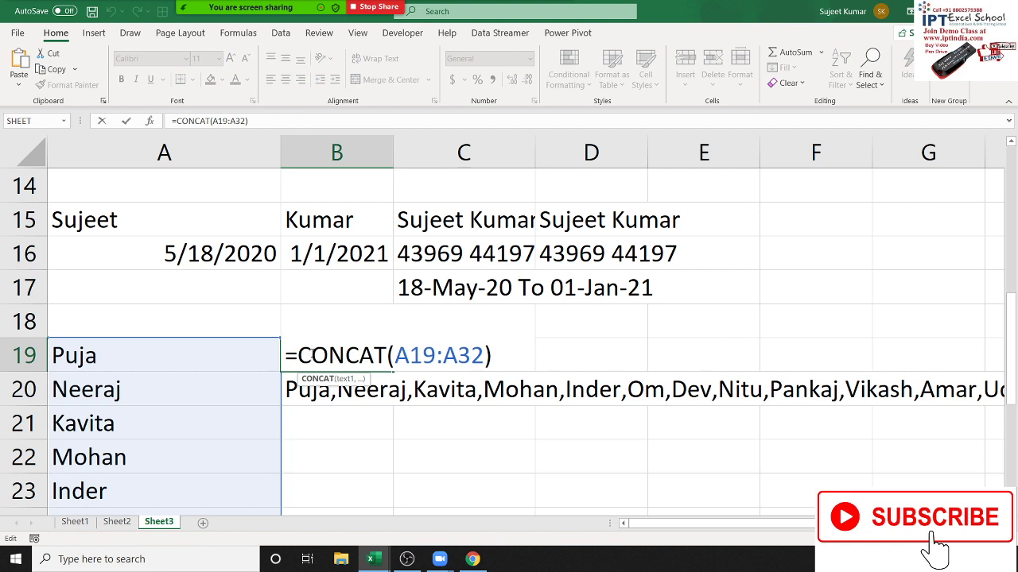
pyautogui.press('Escape')
pyautogui.click(323, 389)
pyautogui.press('F2')
pyautogui.click(323, 389)
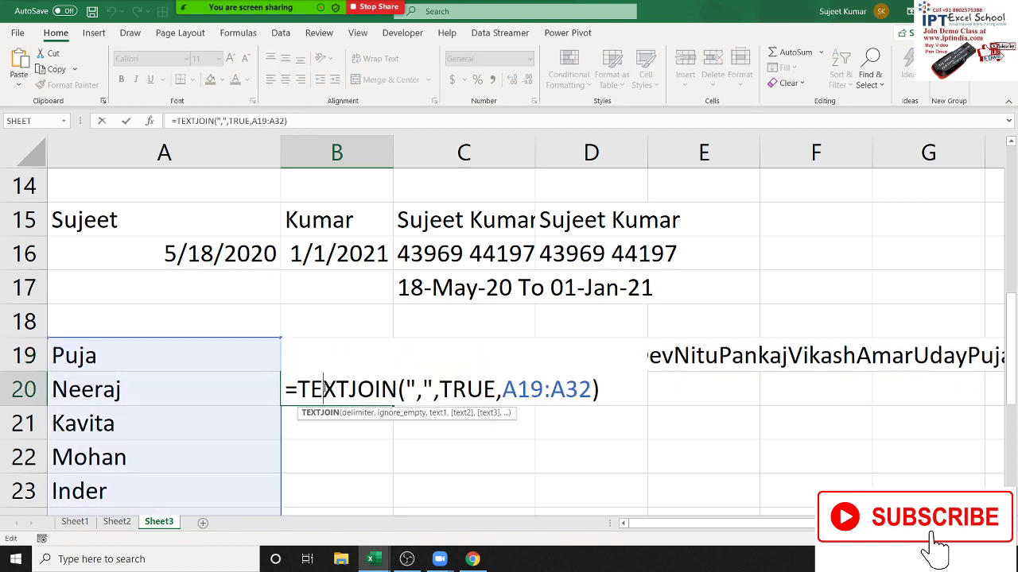
pyautogui.press('Escape')
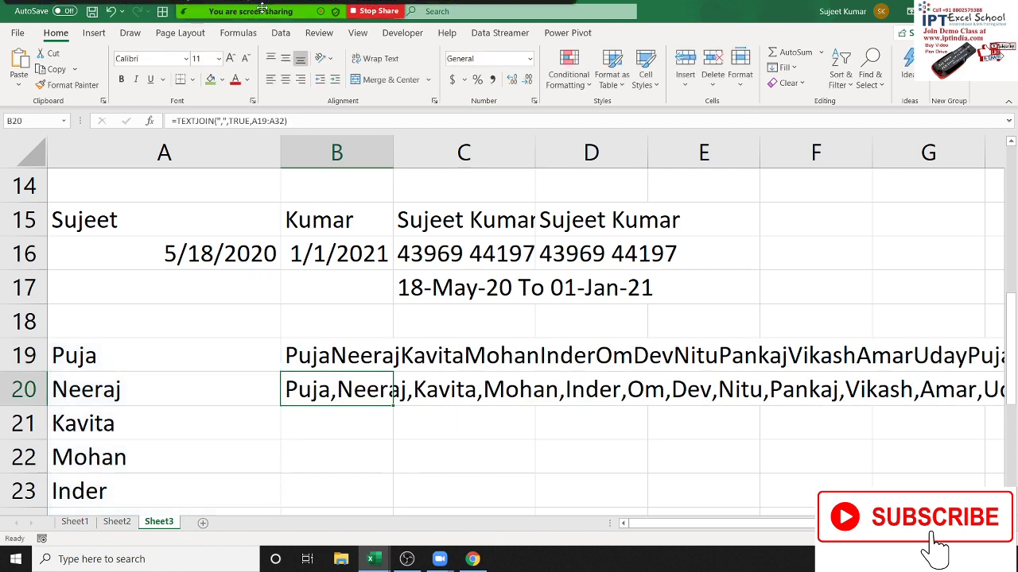
# Copy cell B20 holding the TEXTJOIN comma-separated name list.
pyautogui.click(253, 24)
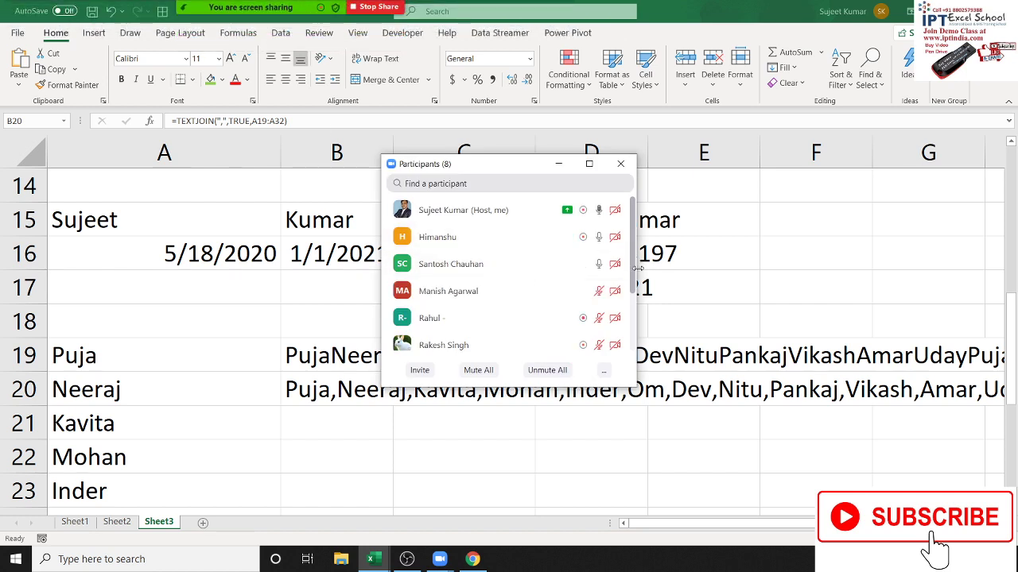
pyautogui.scroll(-2, 556, 314)
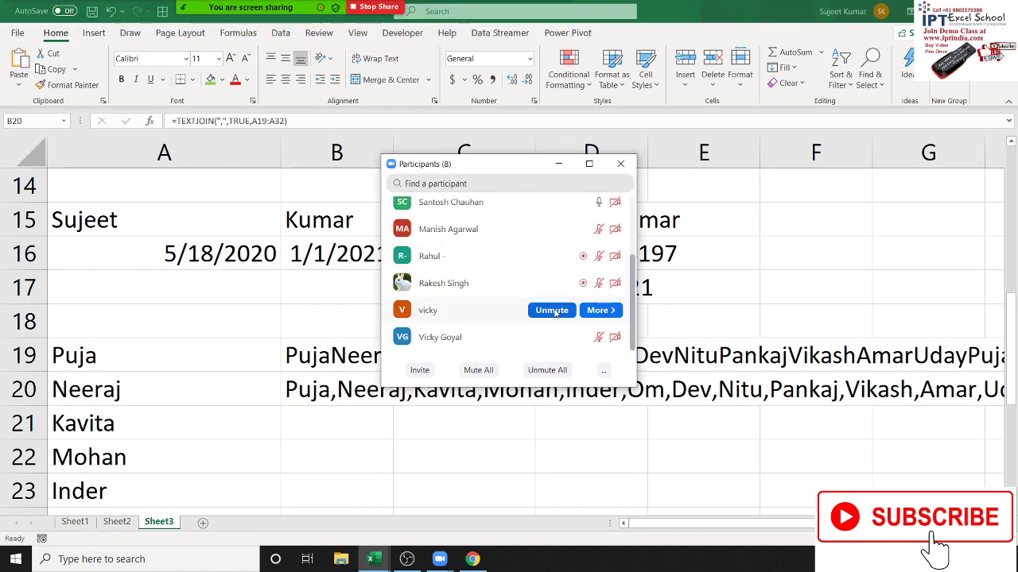
pyautogui.click(627, 159)
pyautogui.scroll(-1, 307, 442)
pyautogui.scroll(-4, 307, 437)
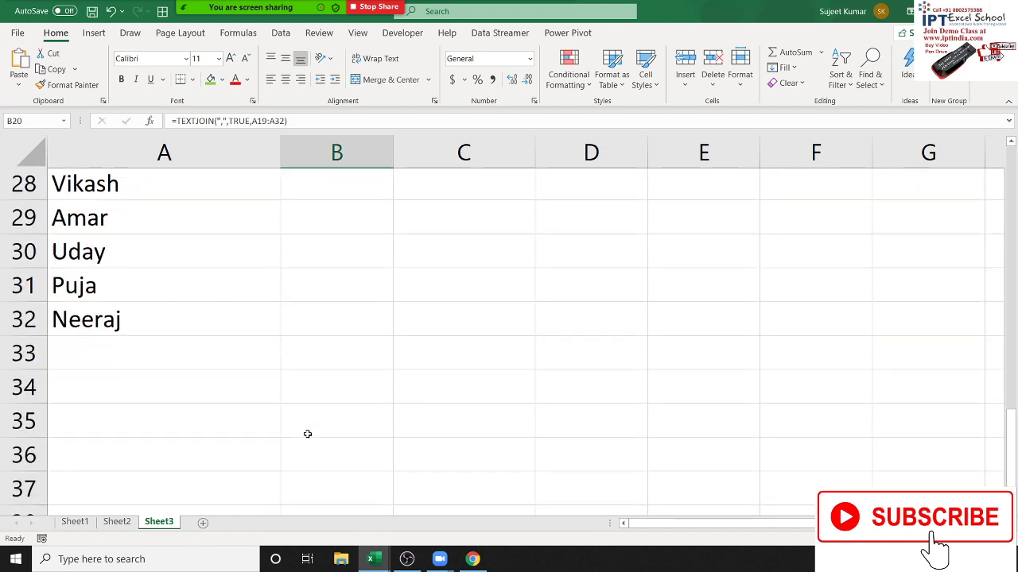
pyautogui.scroll(-1, 307, 435)
pyautogui.scroll(4, 290, 262)
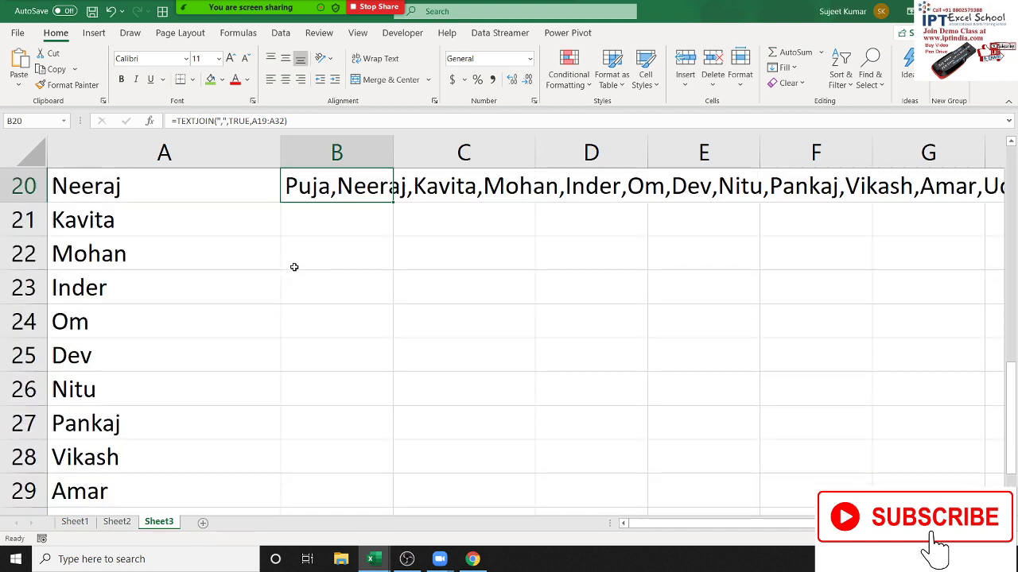
pyautogui.scroll(1, 294, 267)
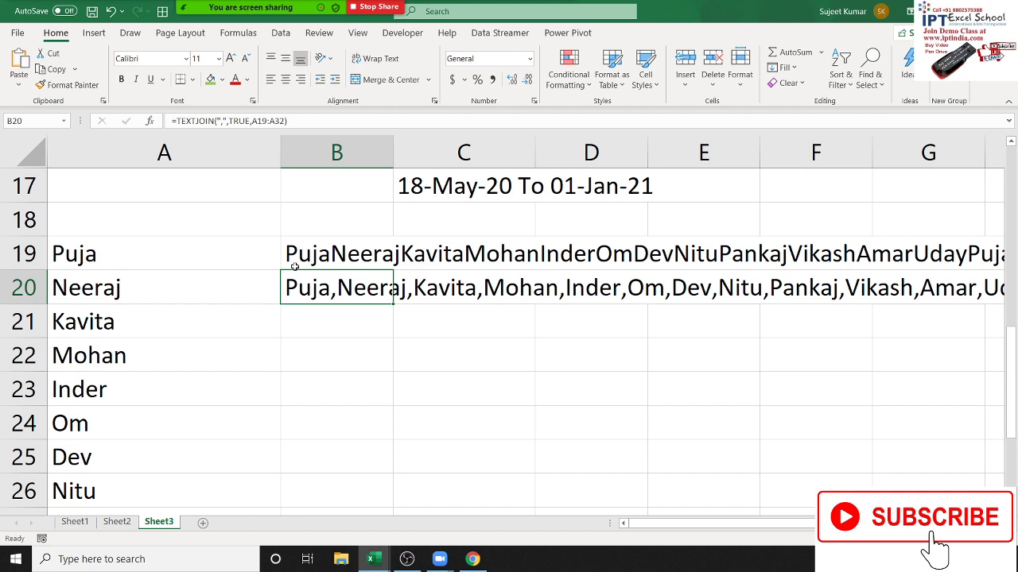
pyautogui.hotkey('ctrl', 'c')
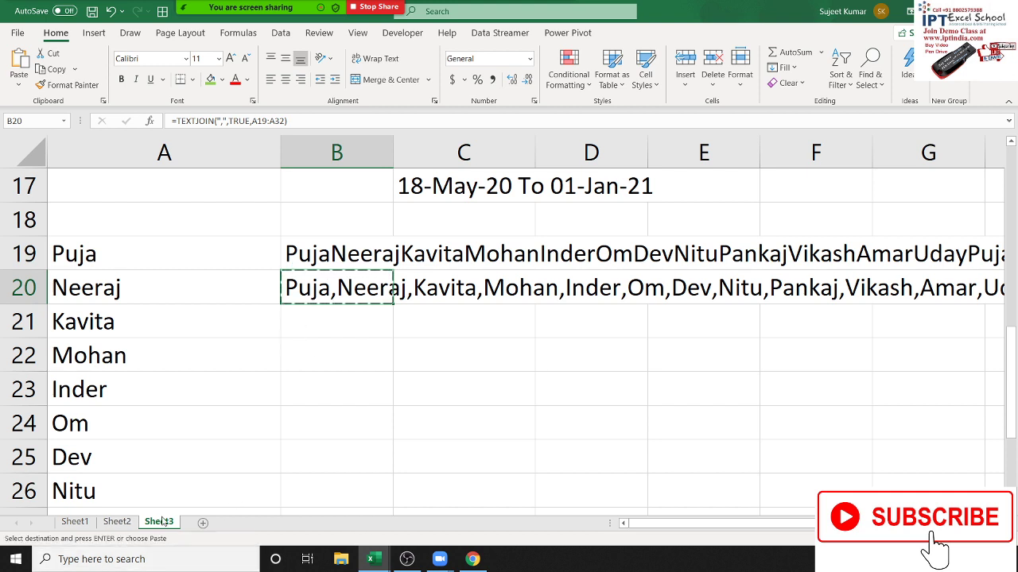
# Add a new Sheet4 and paste the name list into A1 as values only.
pyautogui.click(203, 524)
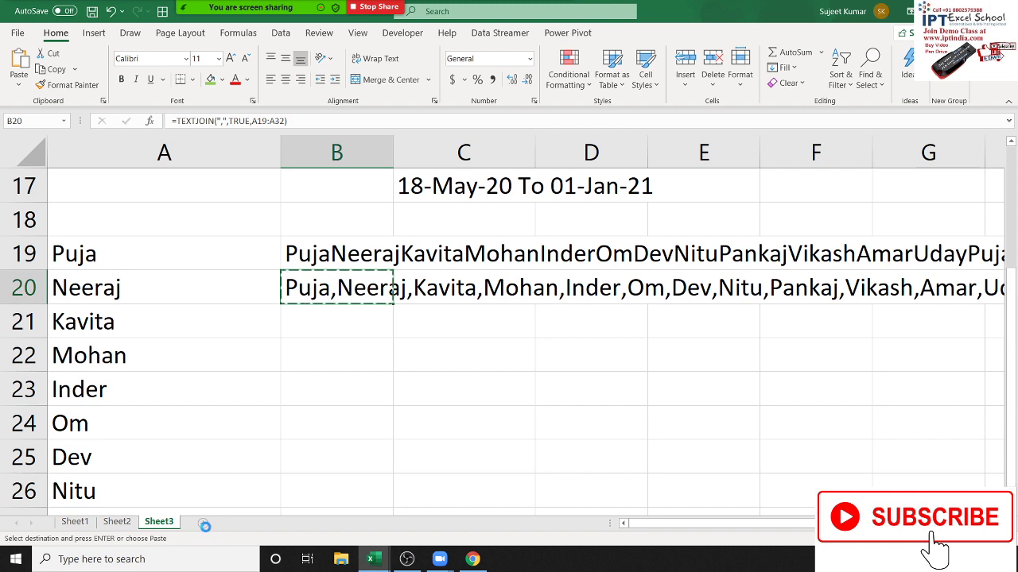
pyautogui.click(17, 83)
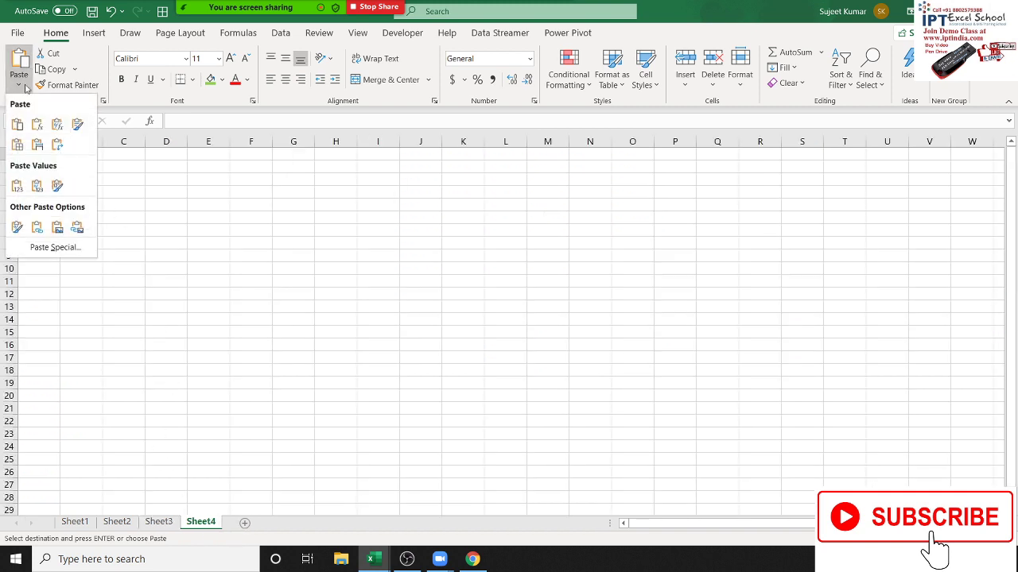
pyautogui.click(18, 185)
pyautogui.press('Escape')
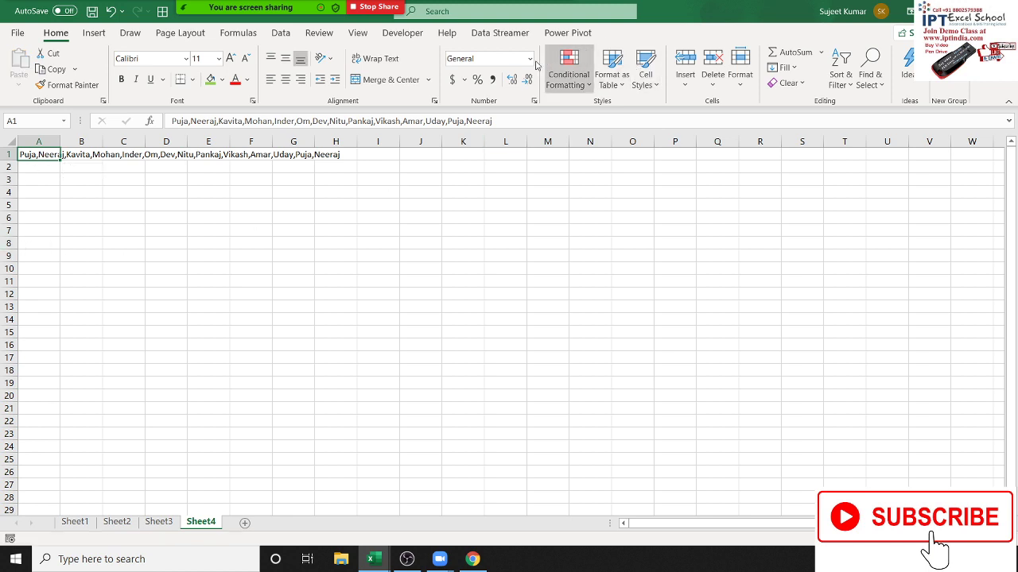
# Split A1 with Text to Columns, delimited by comma instead of tab, across A1:N1.
pyautogui.click(280, 35)
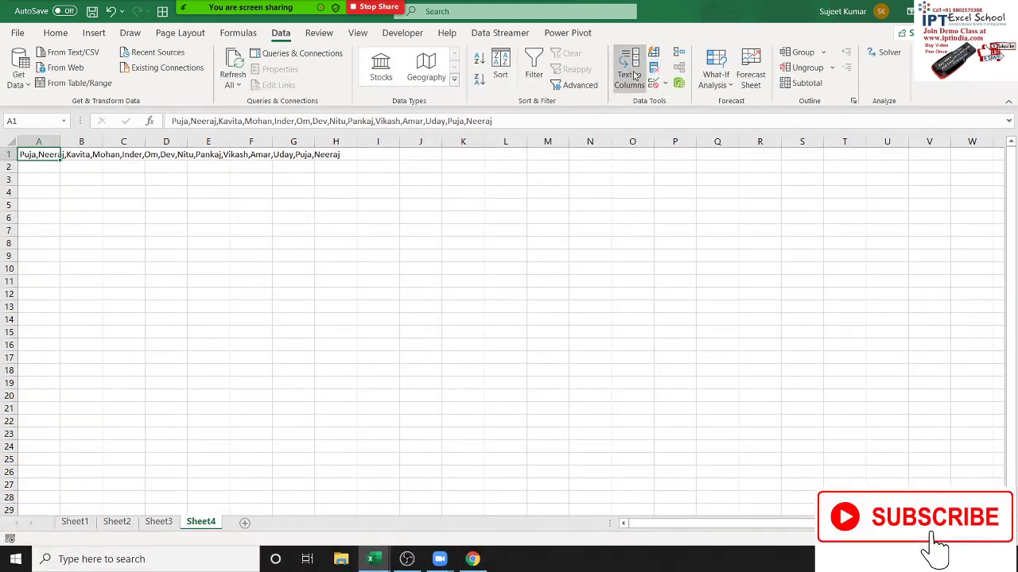
pyautogui.click(628, 73)
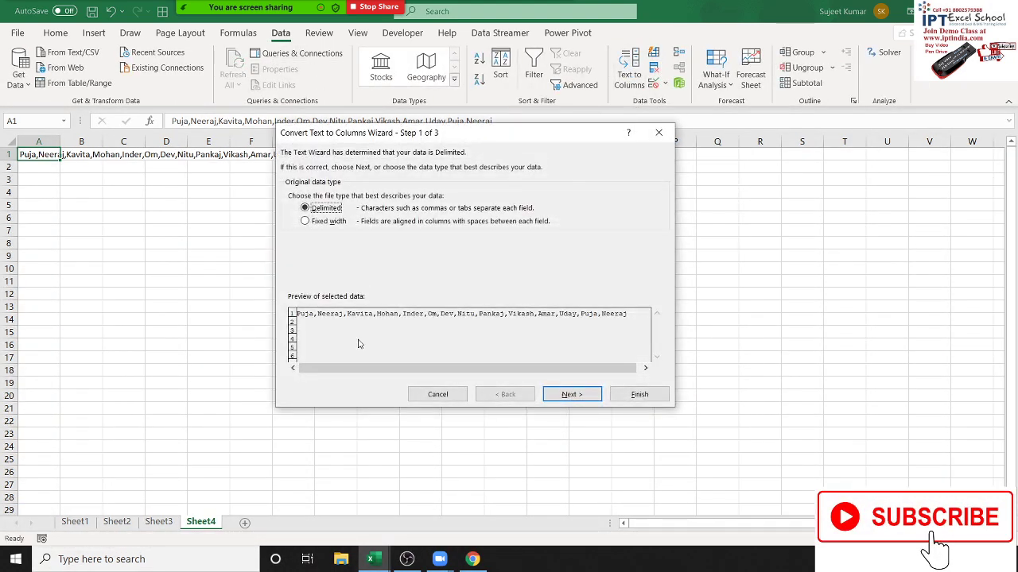
pyautogui.click(572, 395)
pyautogui.click(301, 185)
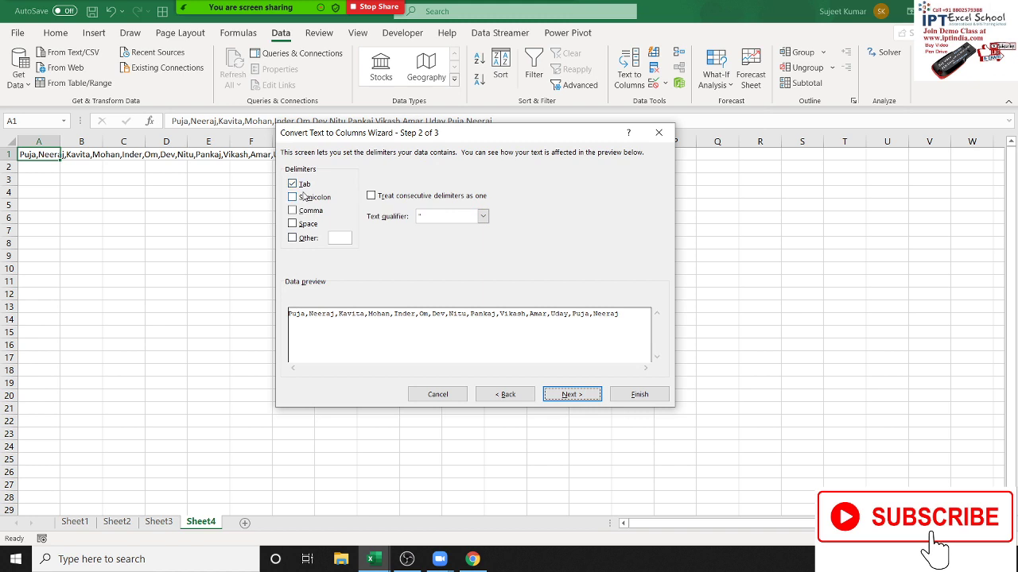
pyautogui.click(306, 212)
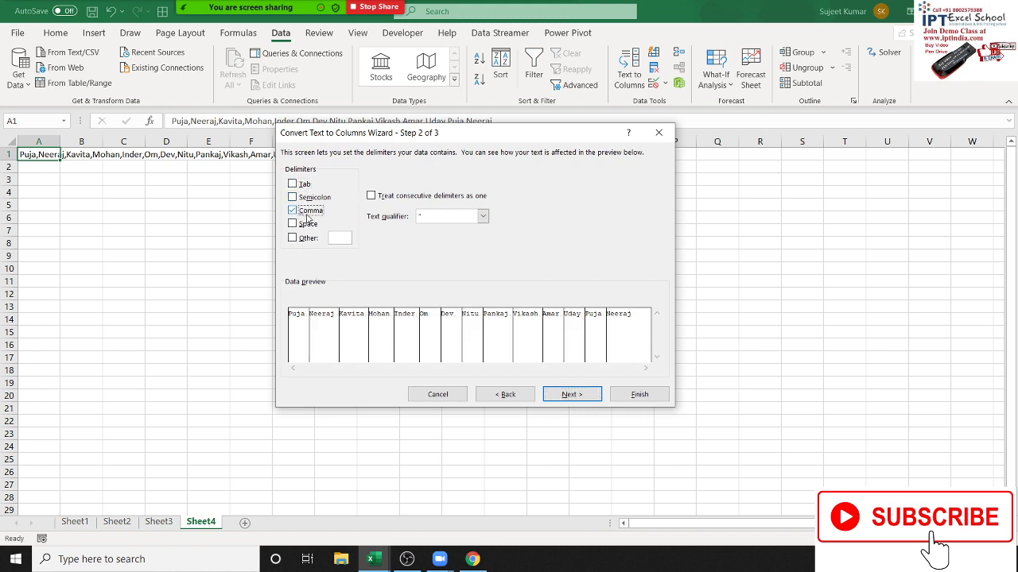
pyautogui.click(571, 394)
pyautogui.click(640, 395)
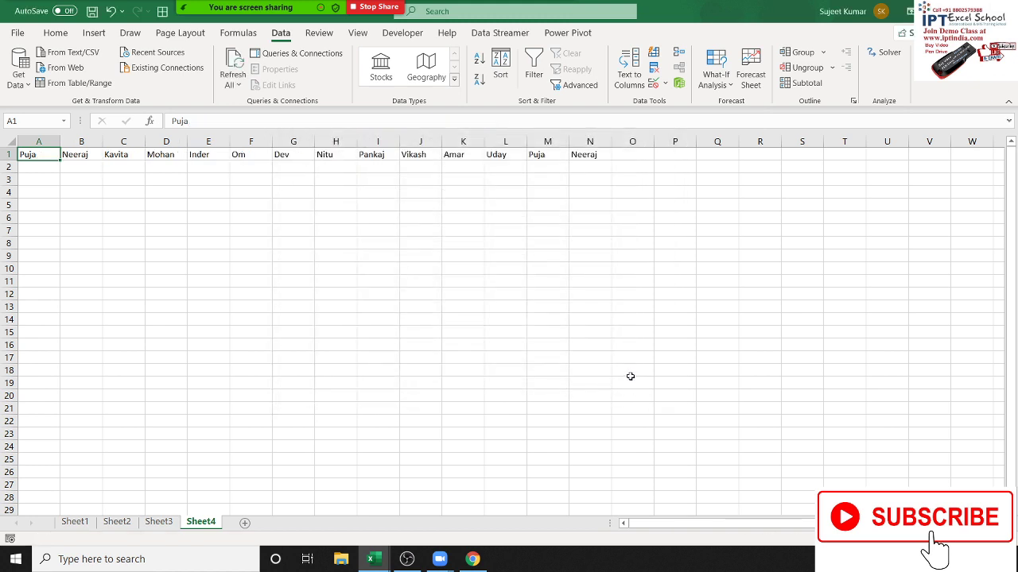
pyautogui.hotkey('ctrl', 'shift', 'Right')
# Paste the row 1 names transposed into A4:A17 of Sheet4, then go to Sheet3.
pyautogui.hotkey('ctrl', 'c')
pyautogui.click(41, 201)
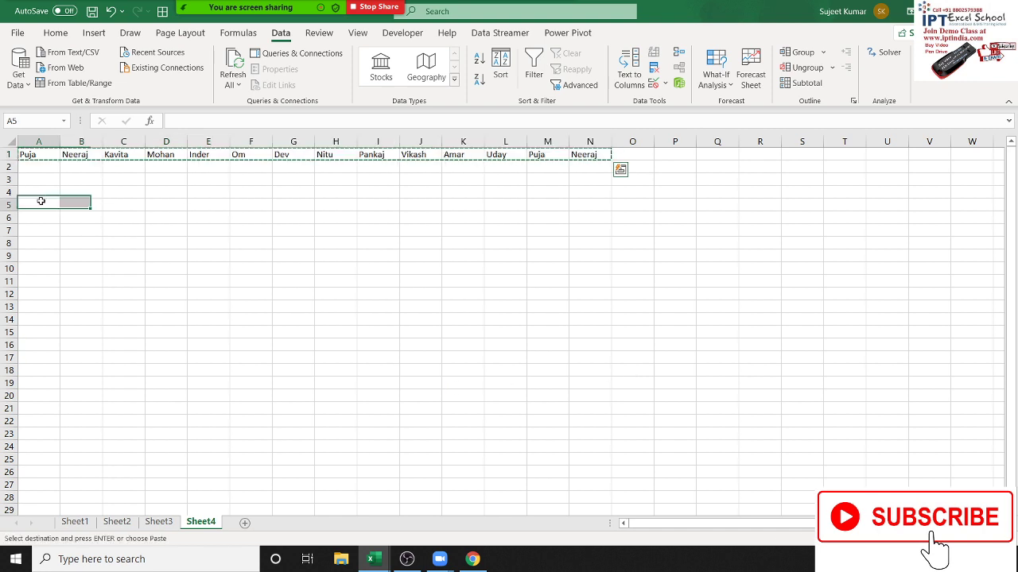
pyautogui.rightClick(41, 192)
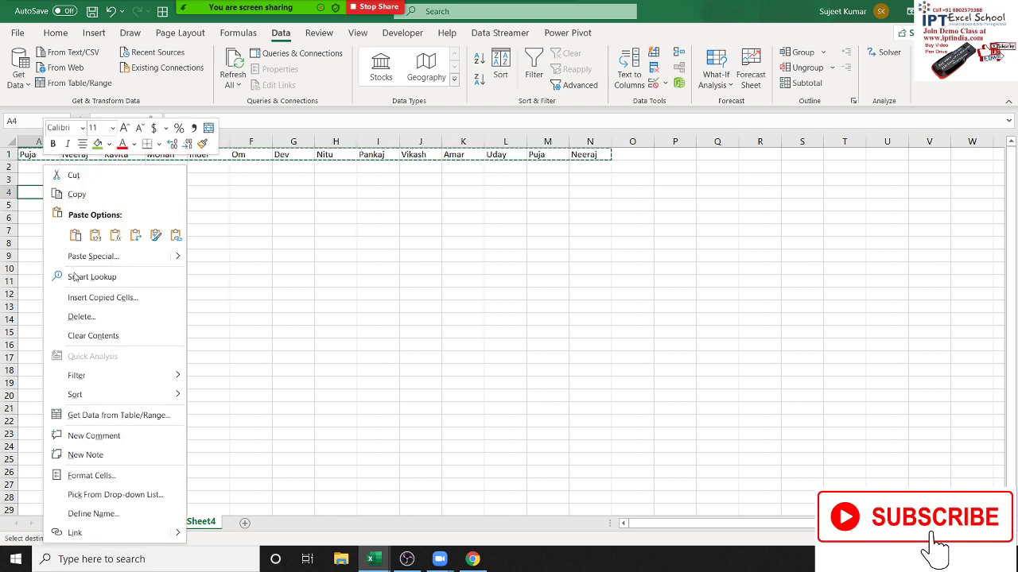
pyautogui.click(83, 256)
pyautogui.click(161, 318)
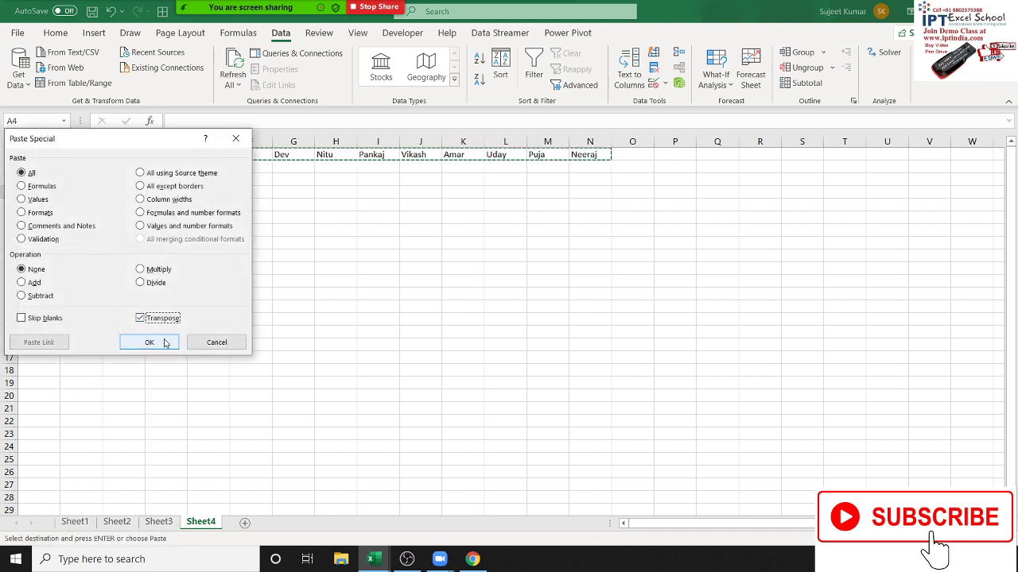
pyautogui.click(150, 343)
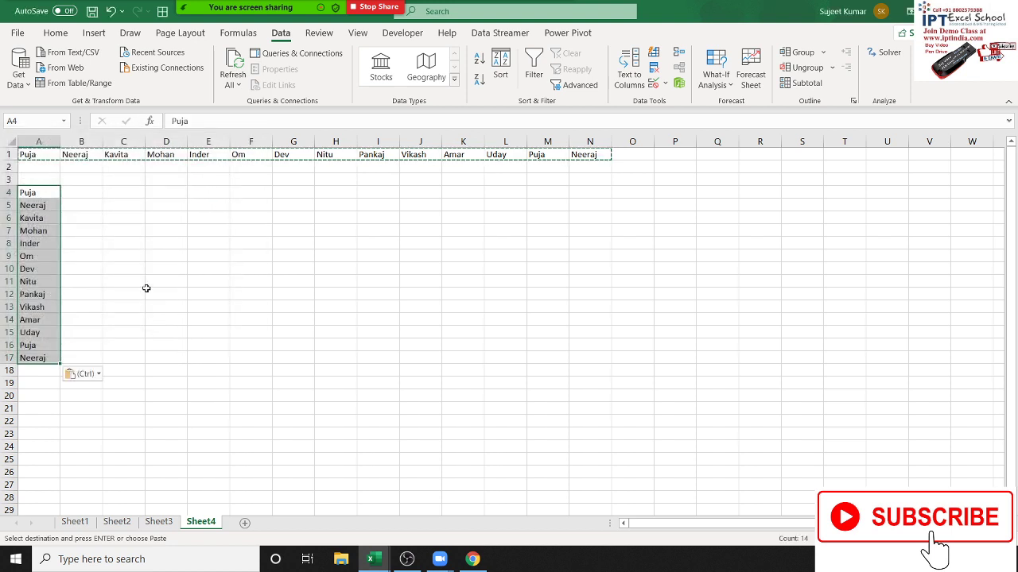
pyautogui.click(115, 195)
pyautogui.press('Escape')
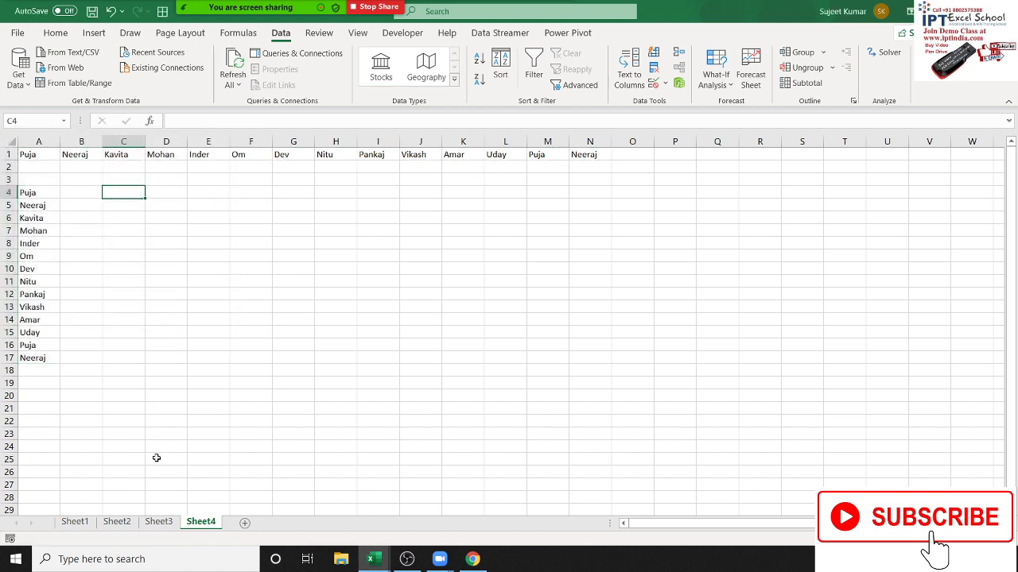
pyautogui.click(157, 521)
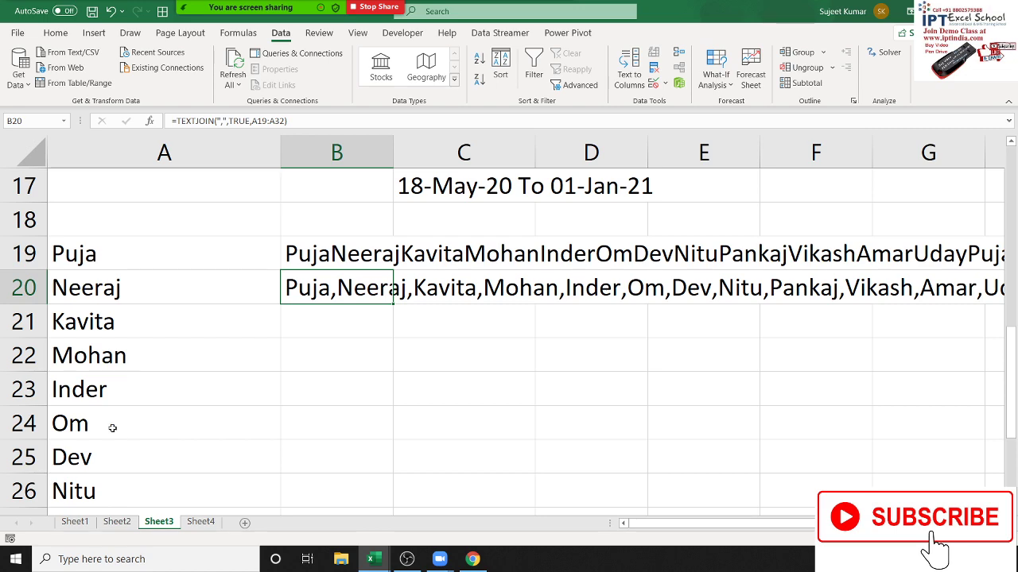
# Browse the Text functions list in the Function Library without inserting one.
pyautogui.click(83, 284)
pyautogui.scroll(-2, 111, 334)
pyautogui.scroll(-4, 114, 397)
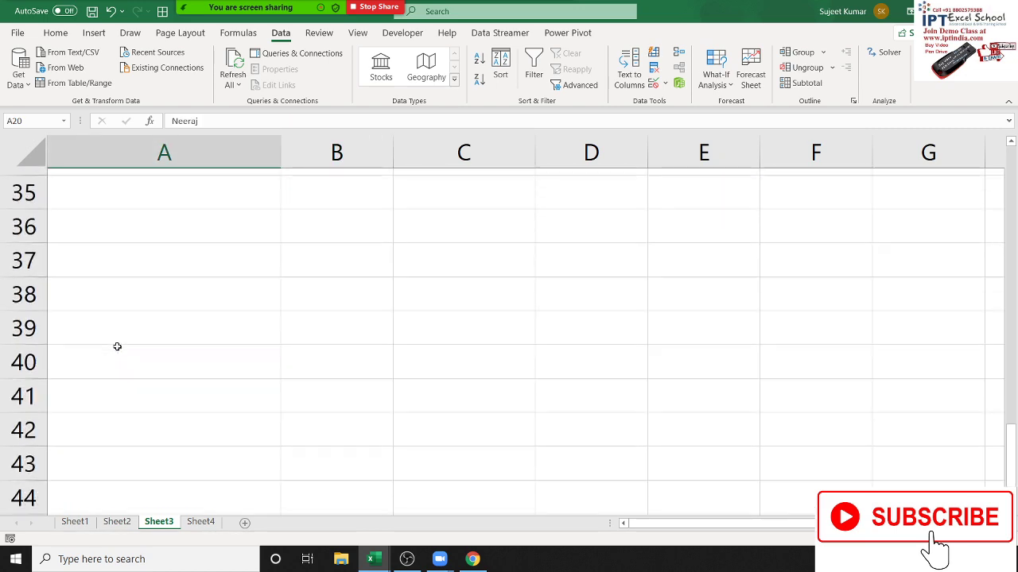
pyautogui.click(140, 276)
pyautogui.click(56, 32)
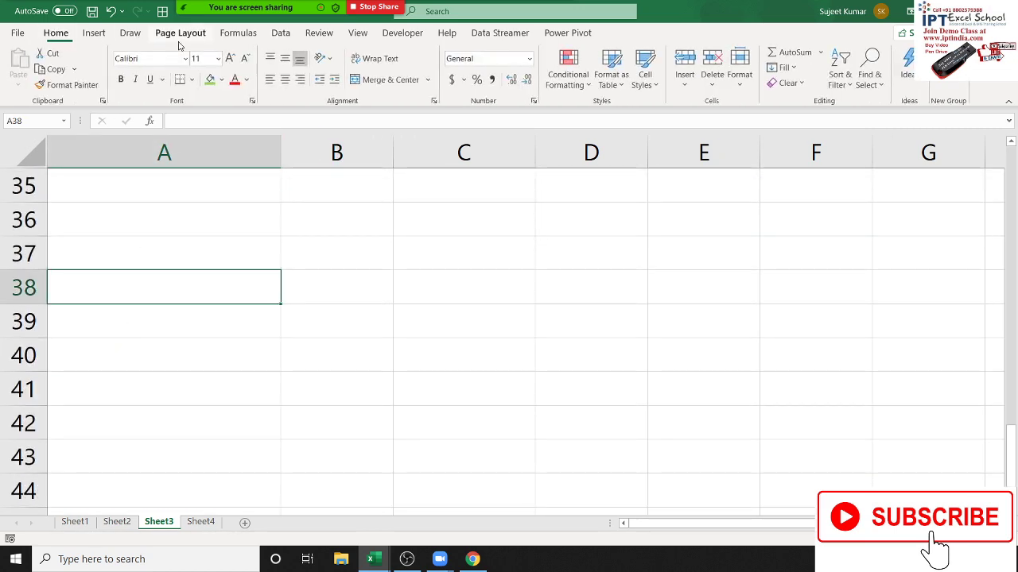
pyautogui.click(237, 35)
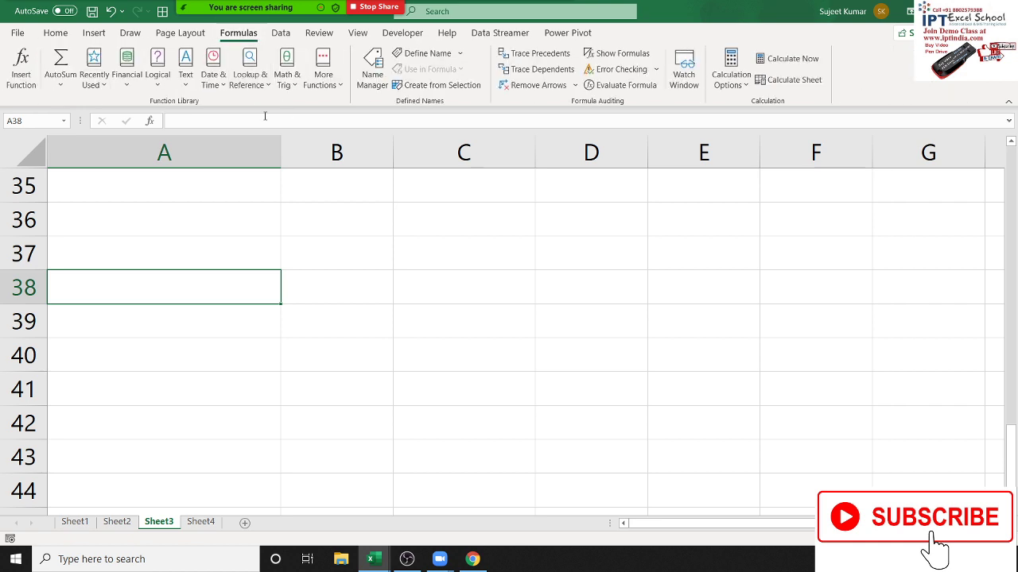
pyautogui.click(185, 88)
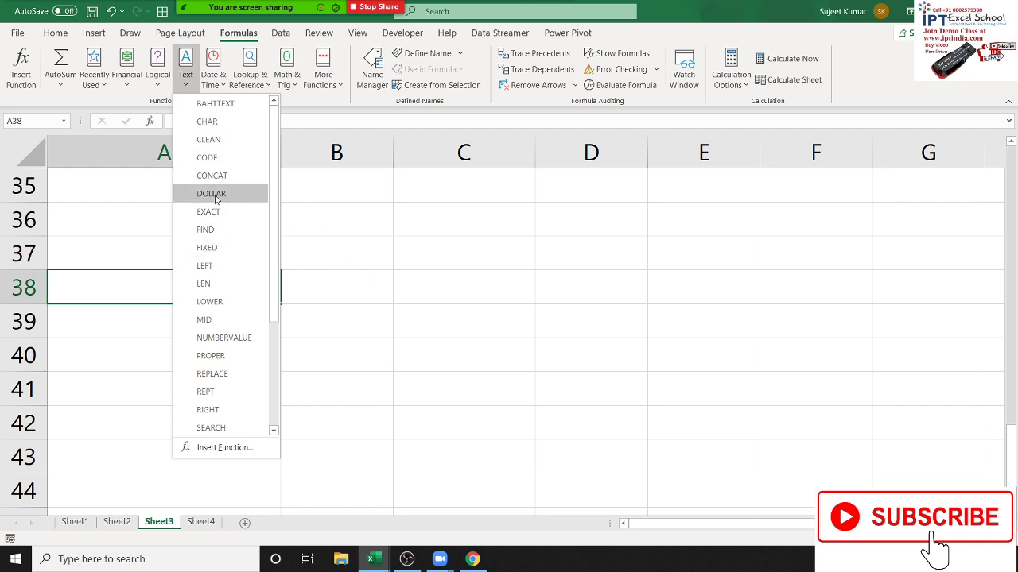
pyautogui.press('Escape')
# Enter 1265 in A36, try time, date and number formats, then restore General.
pyautogui.click(168, 222)
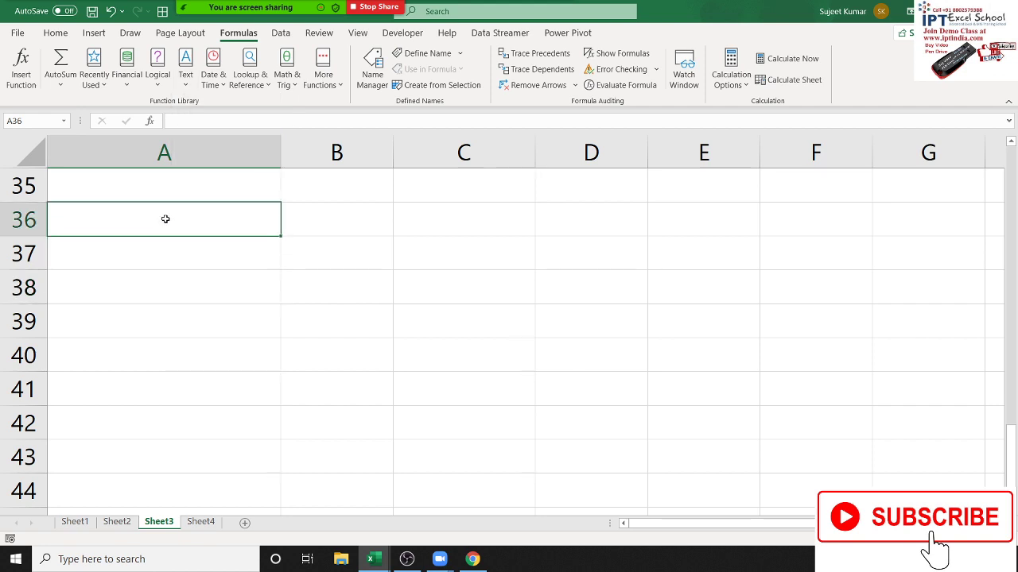
pyautogui.write('1265')
pyautogui.press('Tab')
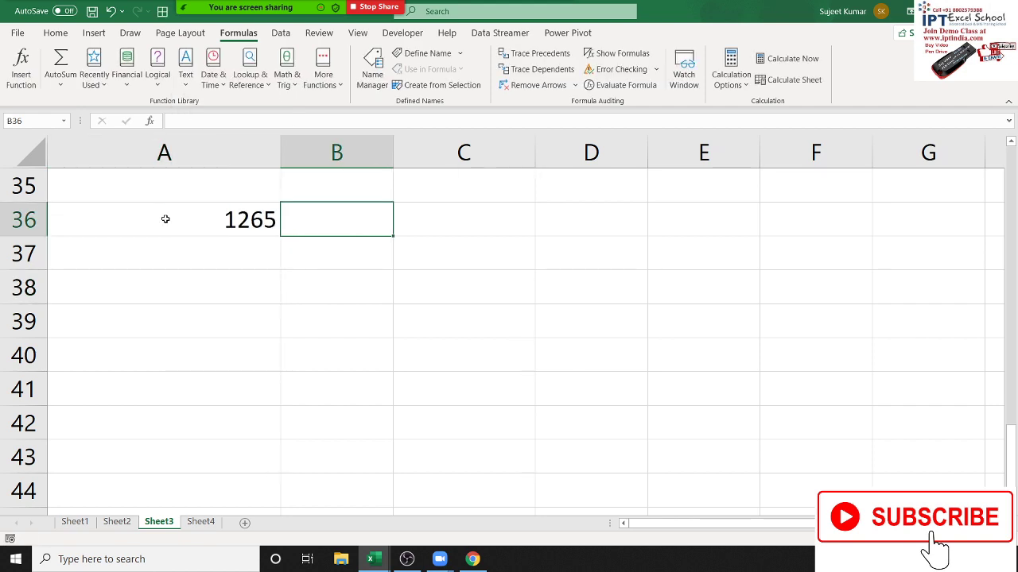
pyautogui.click(165, 219)
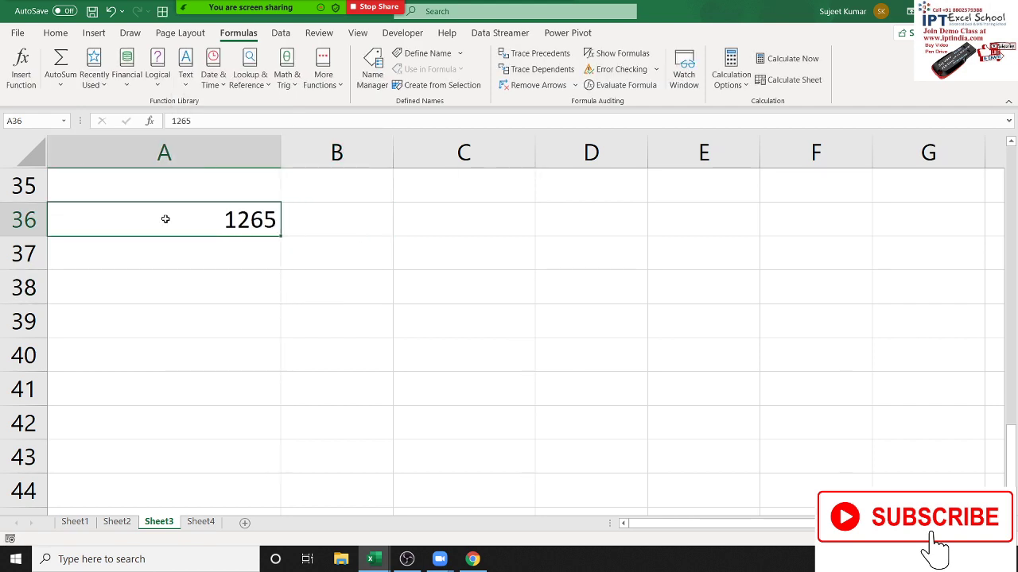
pyautogui.hotkey('ctrl', 'shift', '2')
pyautogui.hotkey('ctrl', 'shift', '3')
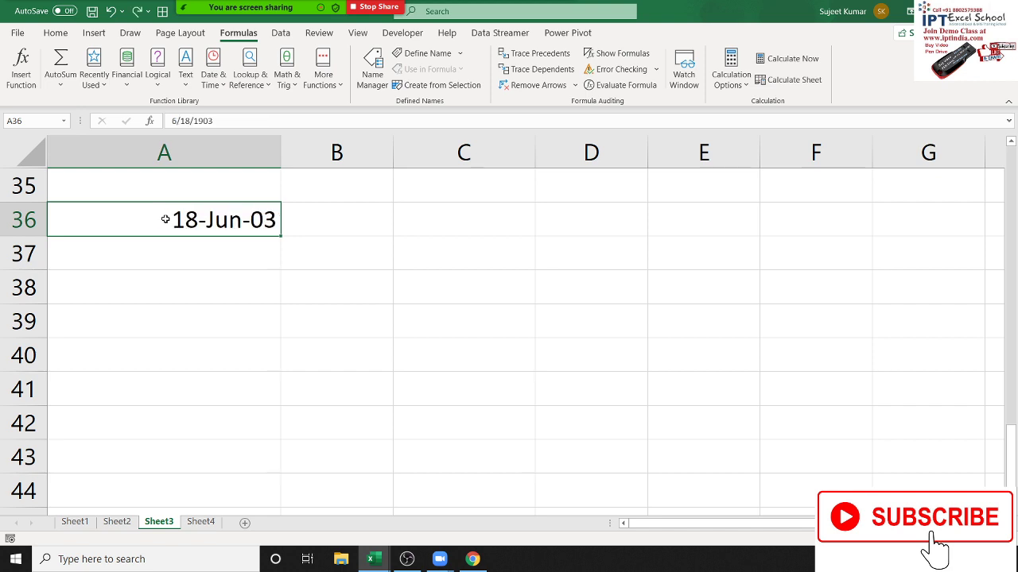
pyautogui.hotkey('ctrl', 'shift', '2')
pyautogui.hotkey('ctrl', 'shift', '1')
pyautogui.hotkey('ctrl', 'shift', '`')
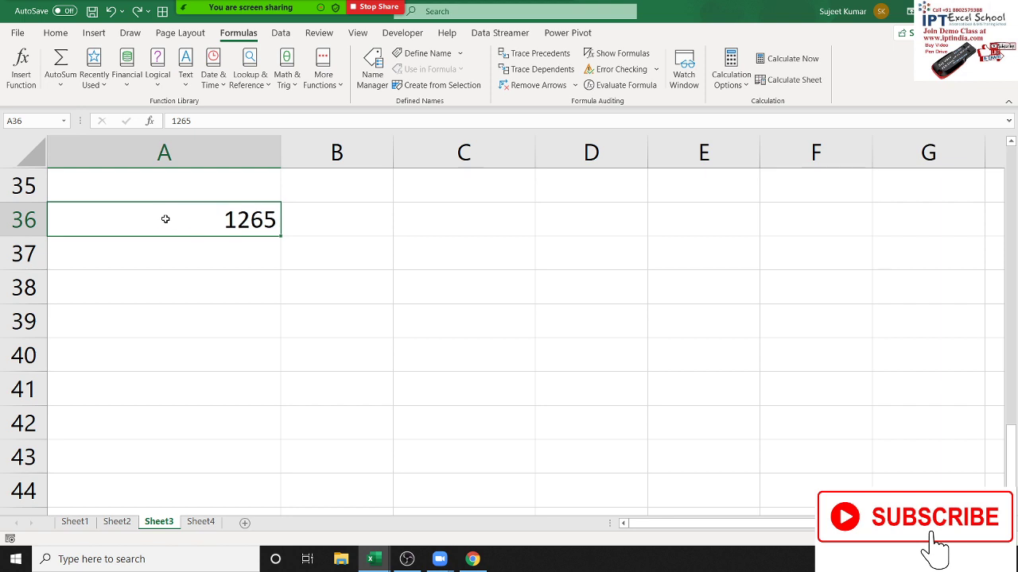
pyautogui.click(325, 227)
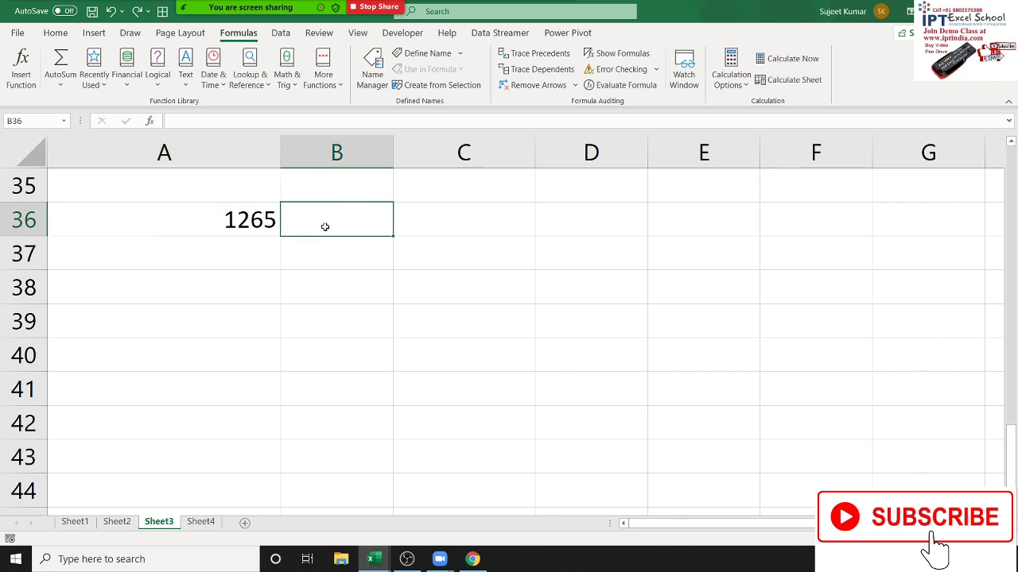
# Enter =FIXED(1265) in B36, displaying 1,265.00.
pyautogui.write('=fix')
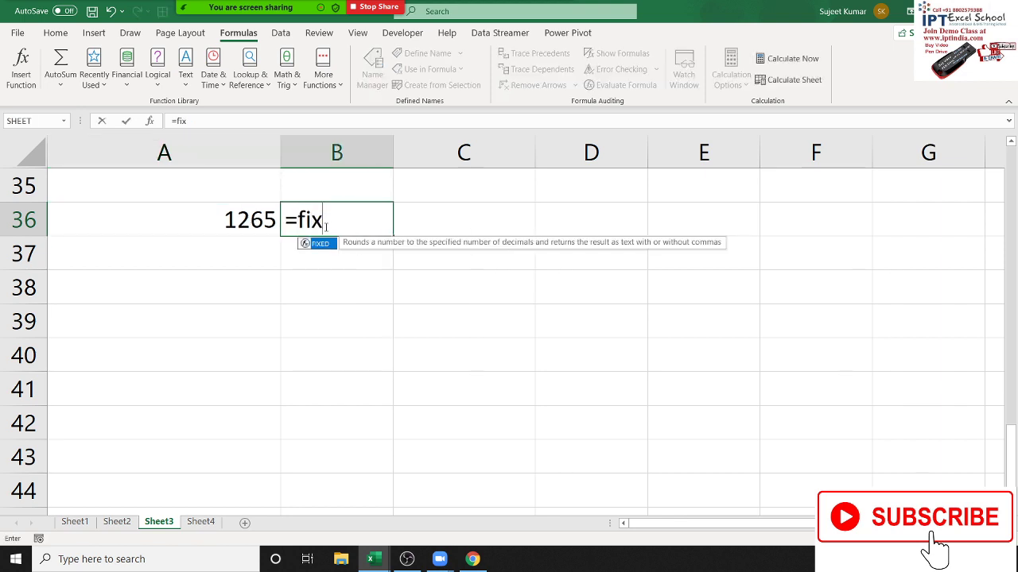
pyautogui.press('Tab')
pyautogui.write('12')
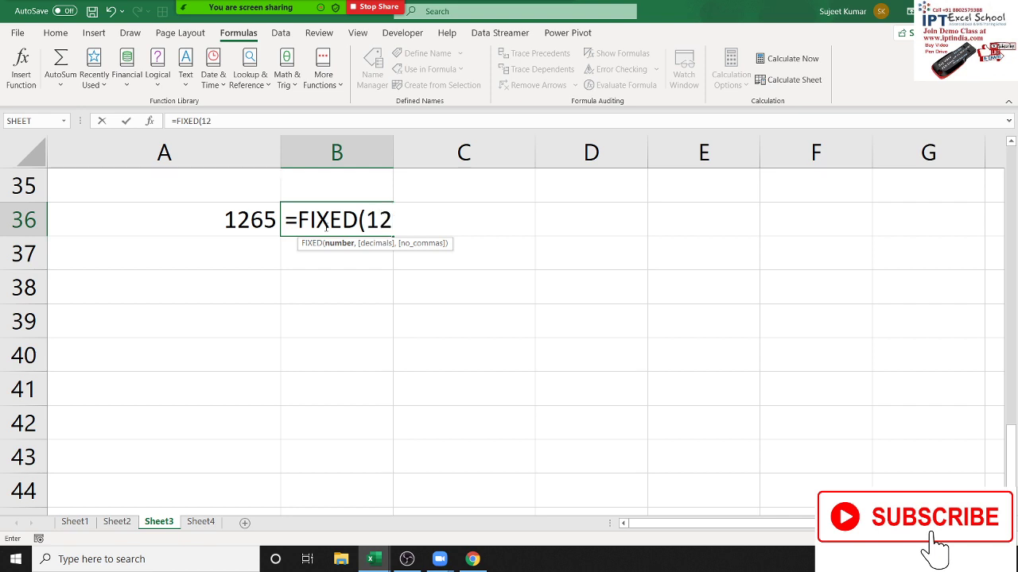
pyautogui.write('65')
pyautogui.press('Return')
pyautogui.click(325, 226)
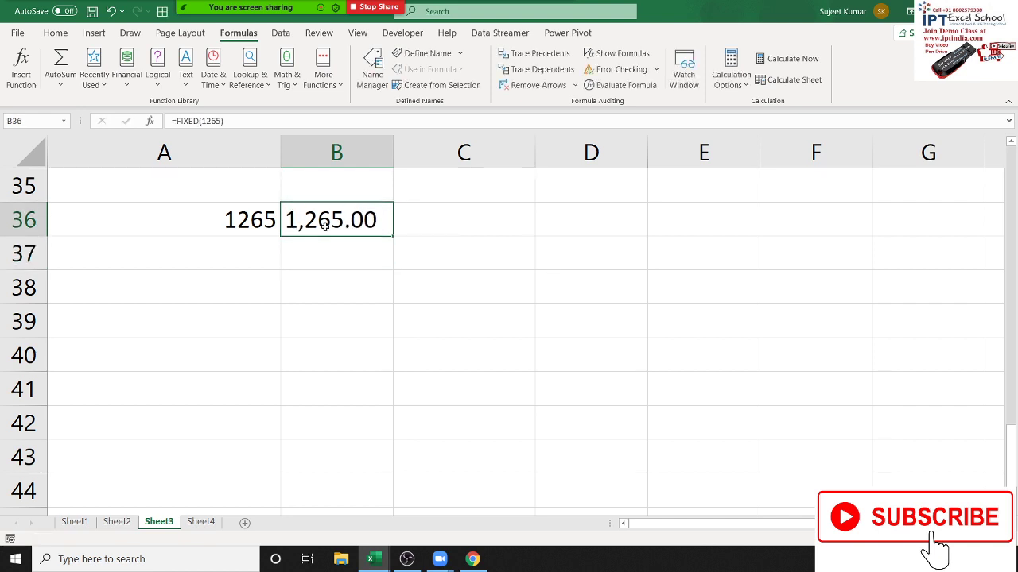
# Enter =DOLLAR(12365) in B37, displaying $12,365.00.
pyautogui.click(346, 264)
pyautogui.write('=do')
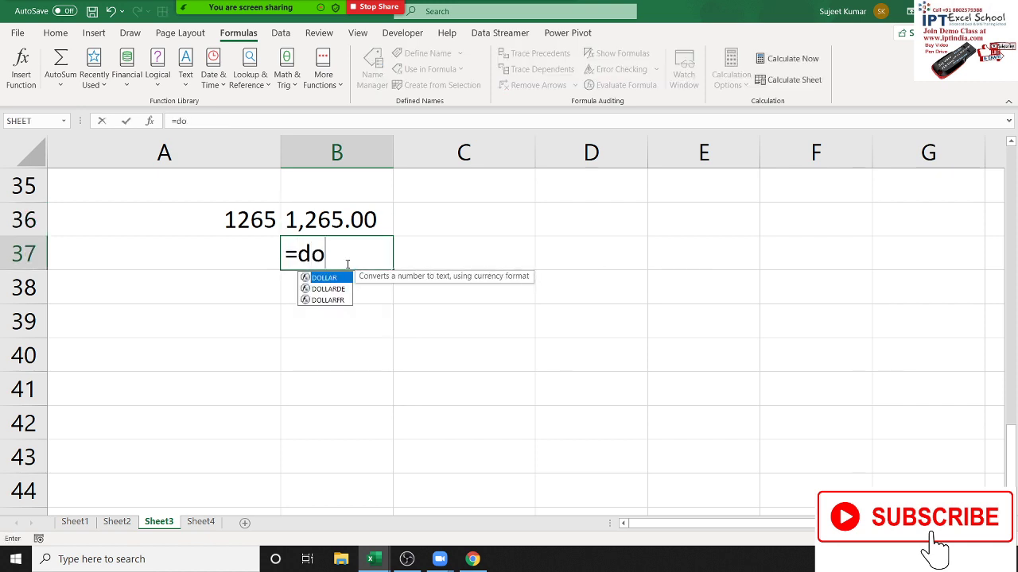
pyautogui.write('l')
pyautogui.press('Tab')
pyautogui.write('12,365')
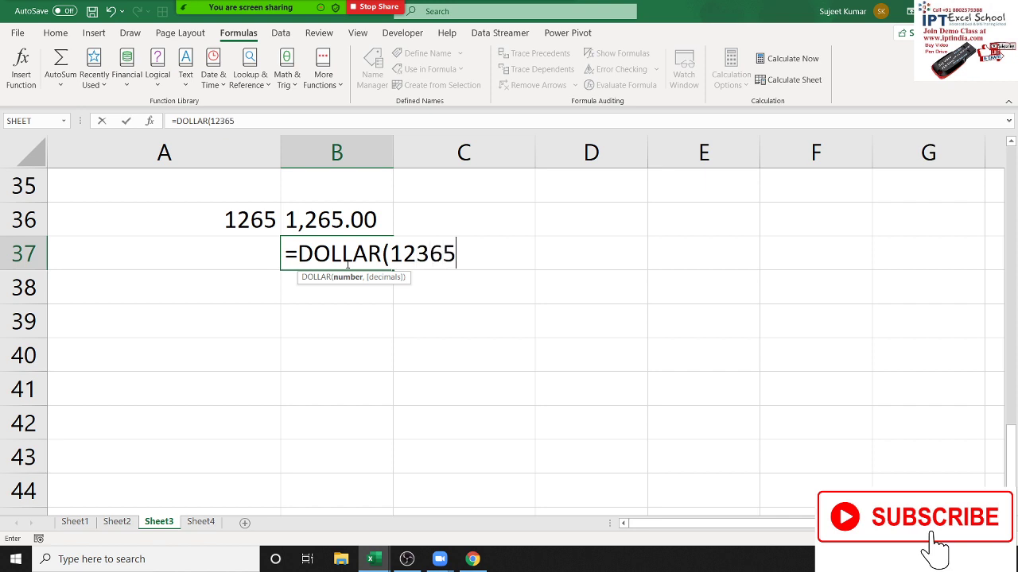
pyautogui.press('Return')
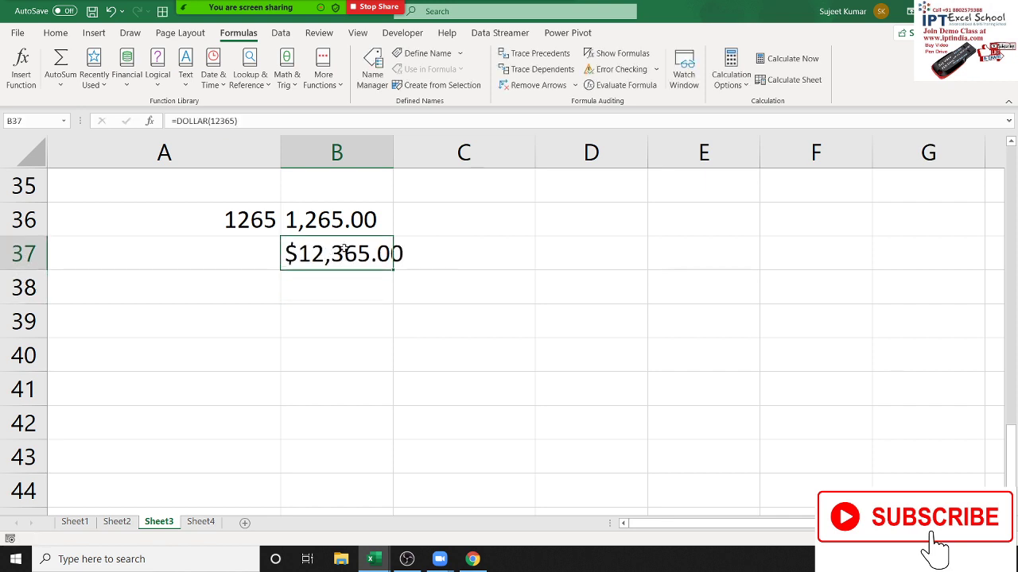
pyautogui.click(332, 249)
# Type RAM in A38 and ram in B38.
pyautogui.click(328, 287)
pyautogui.click(242, 299)
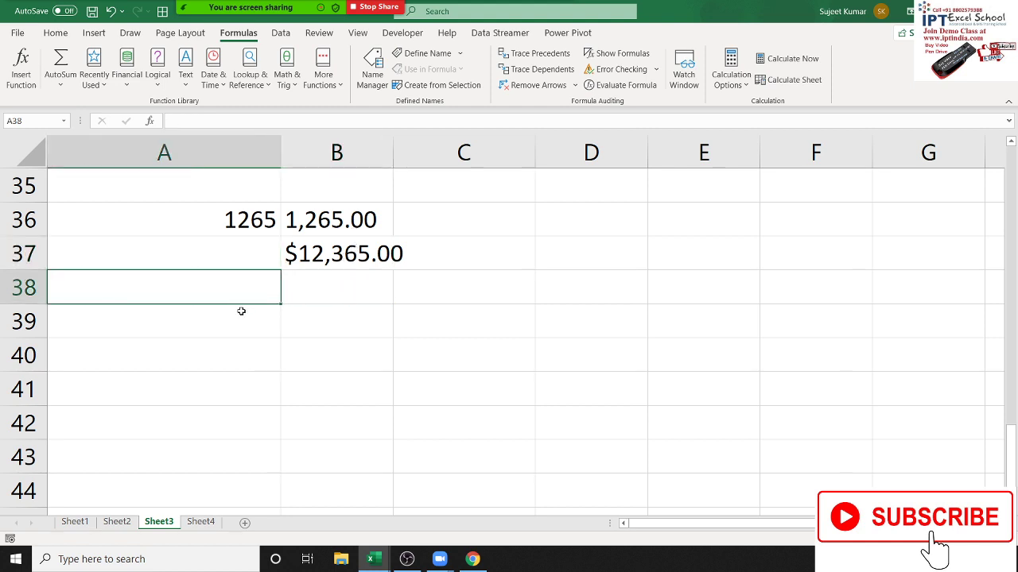
pyautogui.write('RAM')
pyautogui.press('Tab')
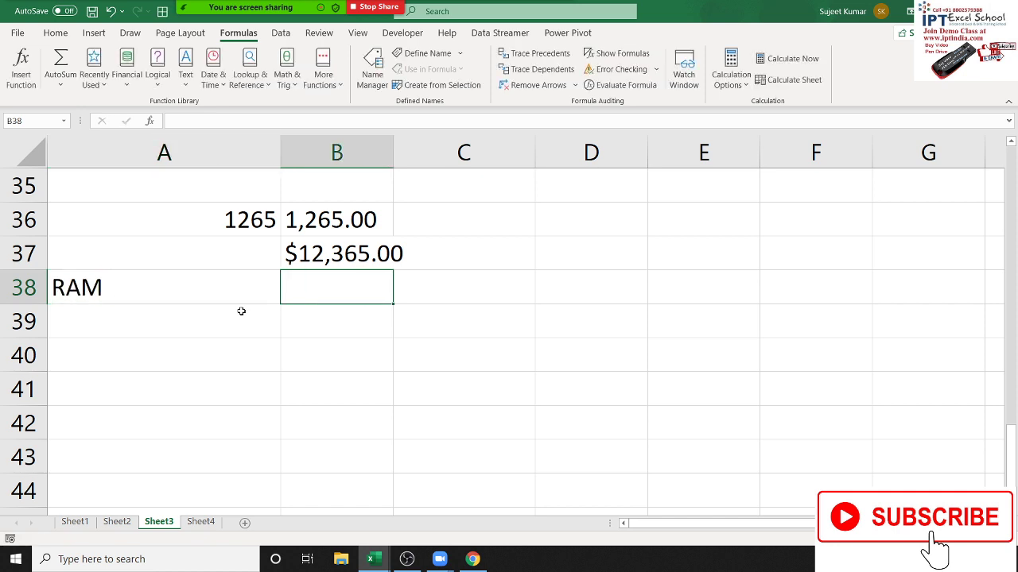
pyautogui.write('am')
pyautogui.press('Return')
pyautogui.press('Up')
pyautogui.press('Right')
pyautogui.write('ram')
pyautogui.press('Return')
# Enter =A38=B38 in C38, which returns TRUE.
pyautogui.press('Up')
pyautogui.press('Right')
pyautogui.write('=')
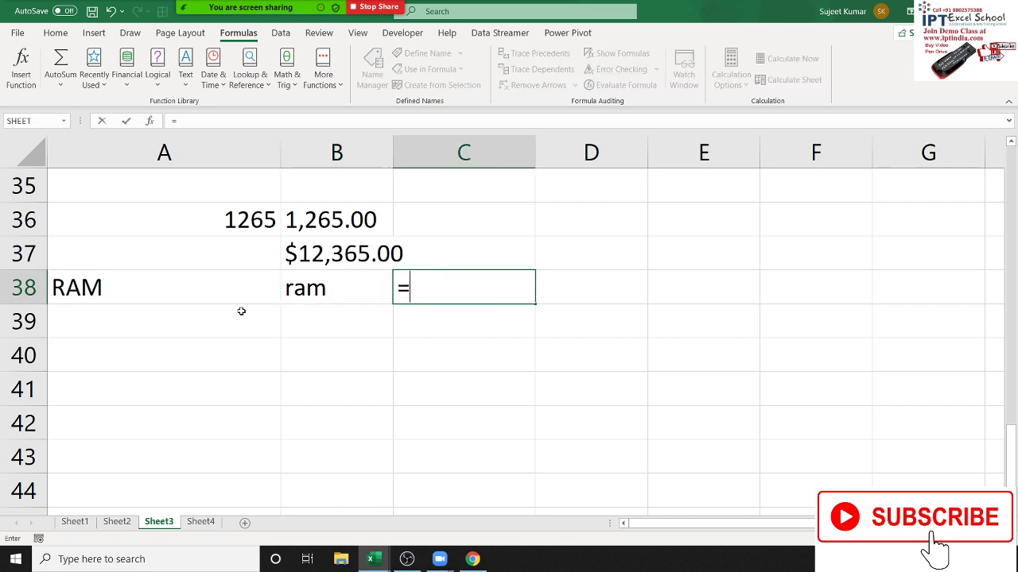
pyautogui.press('Left')
pyautogui.press('Left')
pyautogui.write('=')
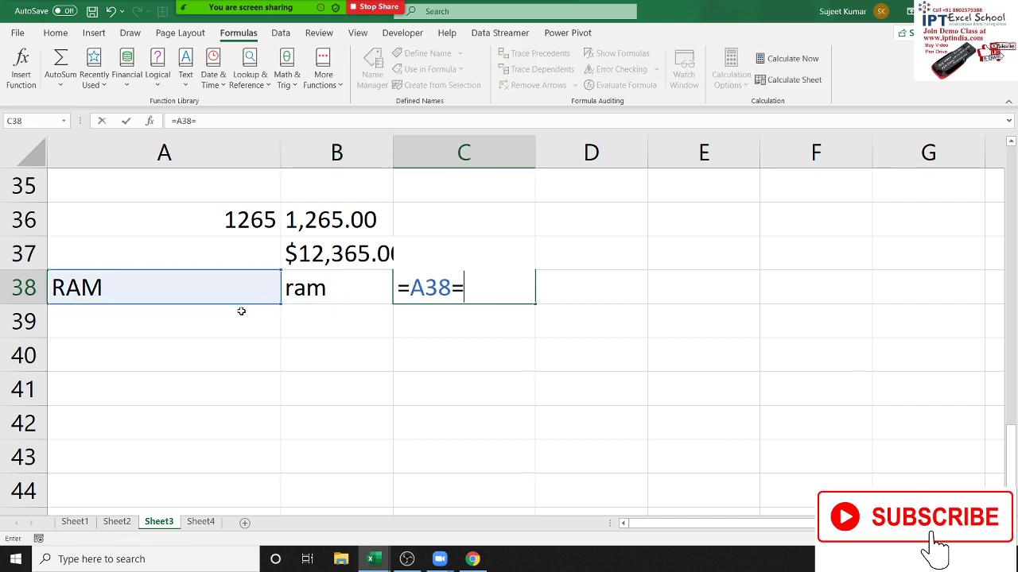
pyautogui.press('Left')
pyautogui.press('Return')
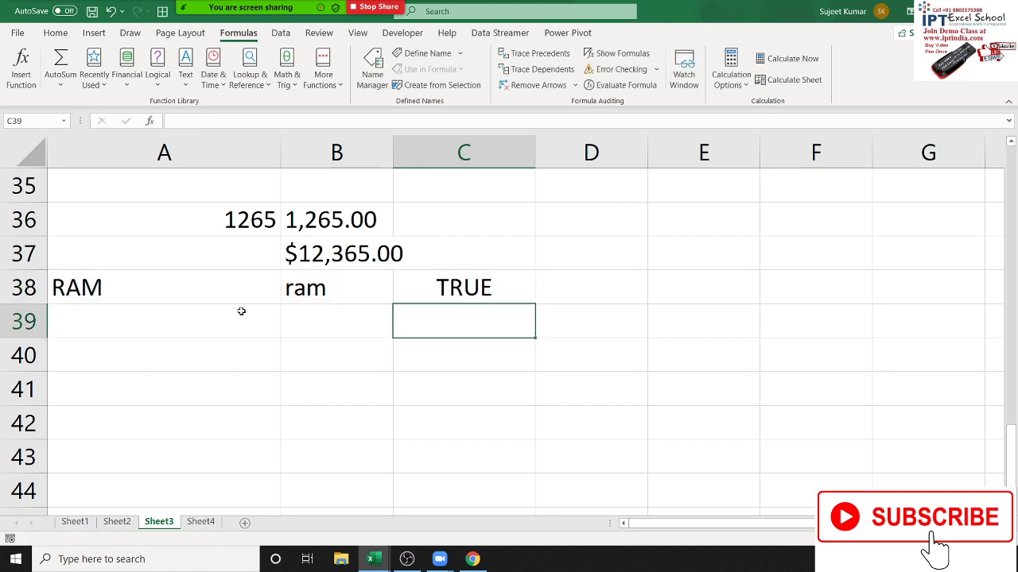
# Enter an EXACT formula in B39 comparing A38 with C38, returning FALSE.
pyautogui.press('Left')
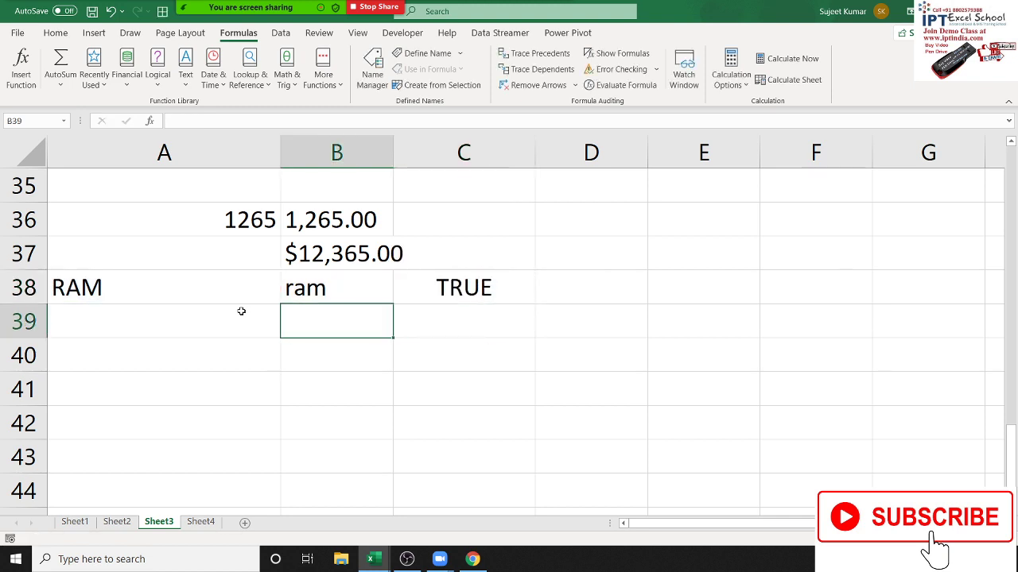
pyautogui.write('=exa')
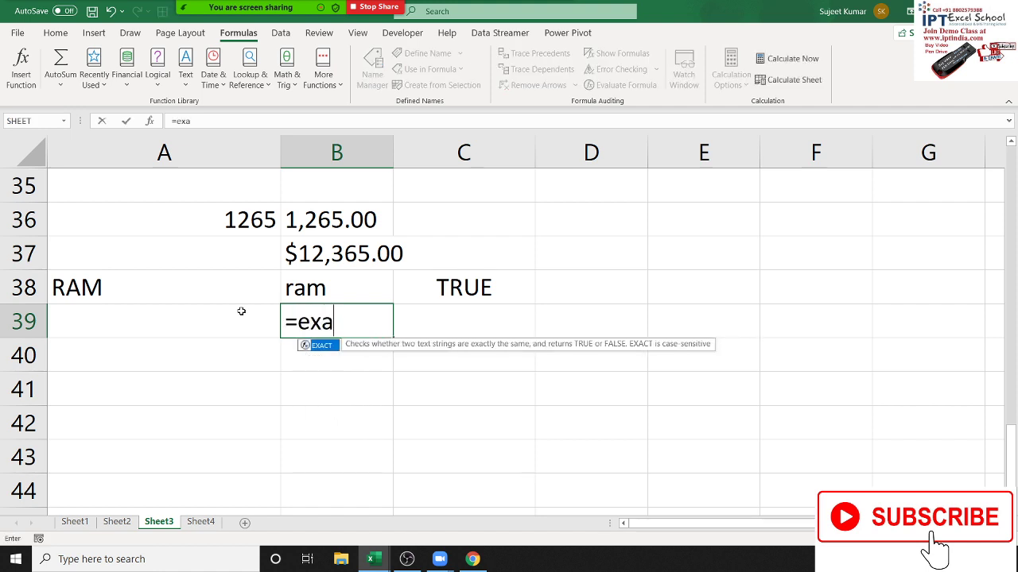
pyautogui.press('Tab')
pyautogui.press('Left')
pyautogui.press('Up')
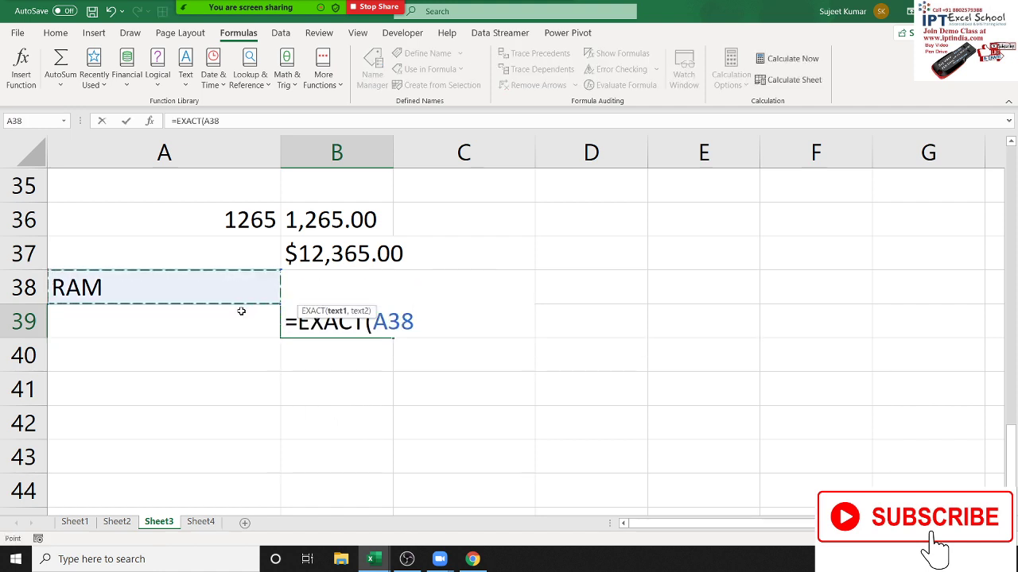
pyautogui.write(',')
pyautogui.press('Right')
pyautogui.press('Up')
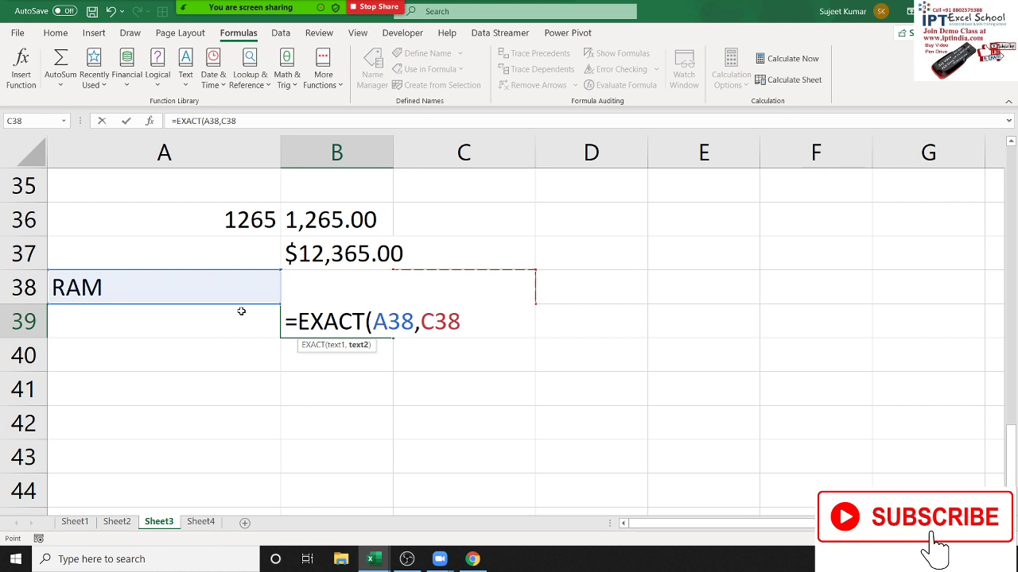
pyautogui.press('Return')
# Change B38's text from ram to RAM.
pyautogui.press('Up')
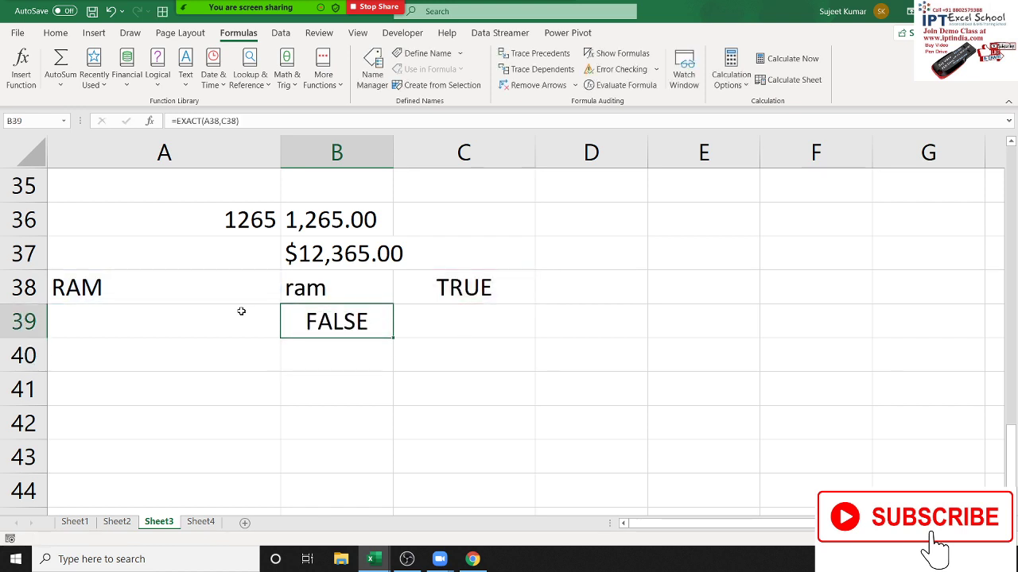
pyautogui.press('Up')
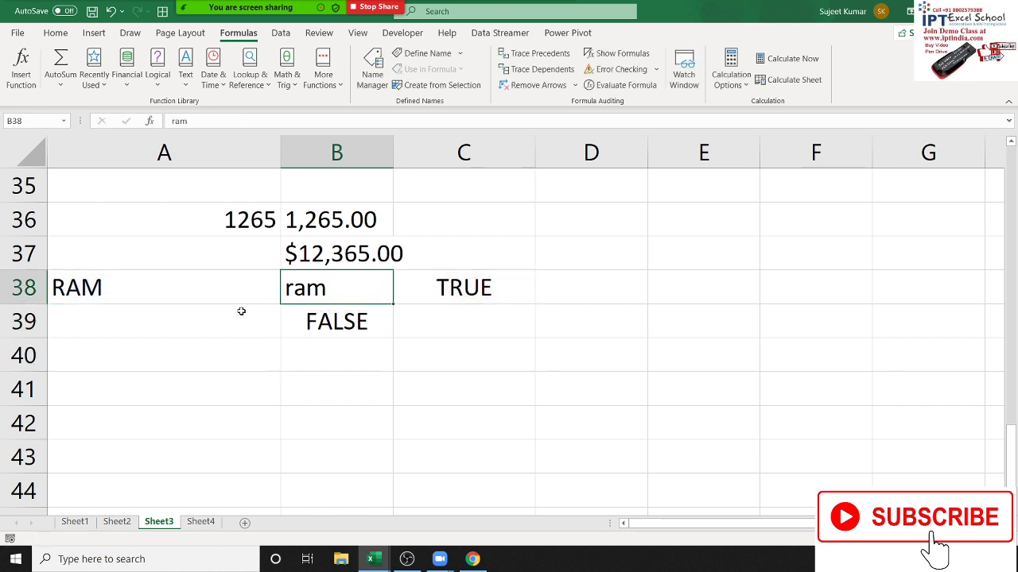
pyautogui.write('RAM')
pyautogui.press('Up')
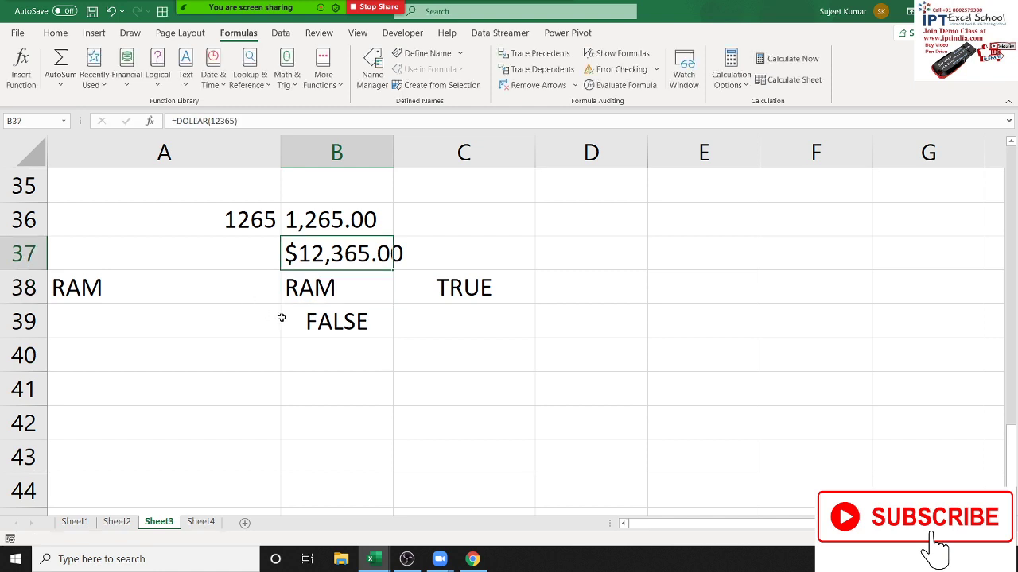
# Correct B39 to =EXACT(A38,B38) so it returns TRUE.
pyautogui.click(300, 290)
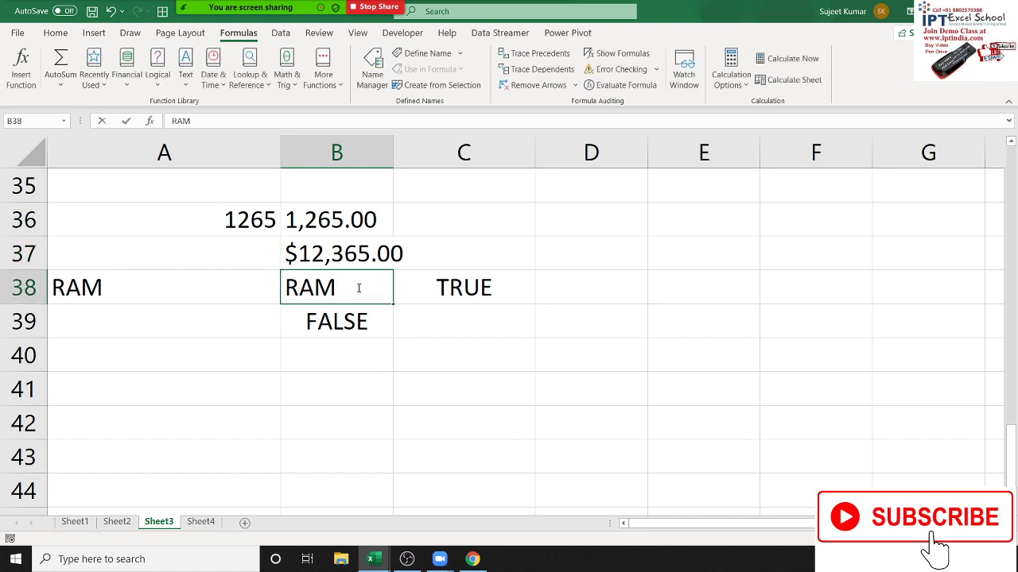
pyautogui.press('Down')
pyautogui.doubleClick(344, 313)
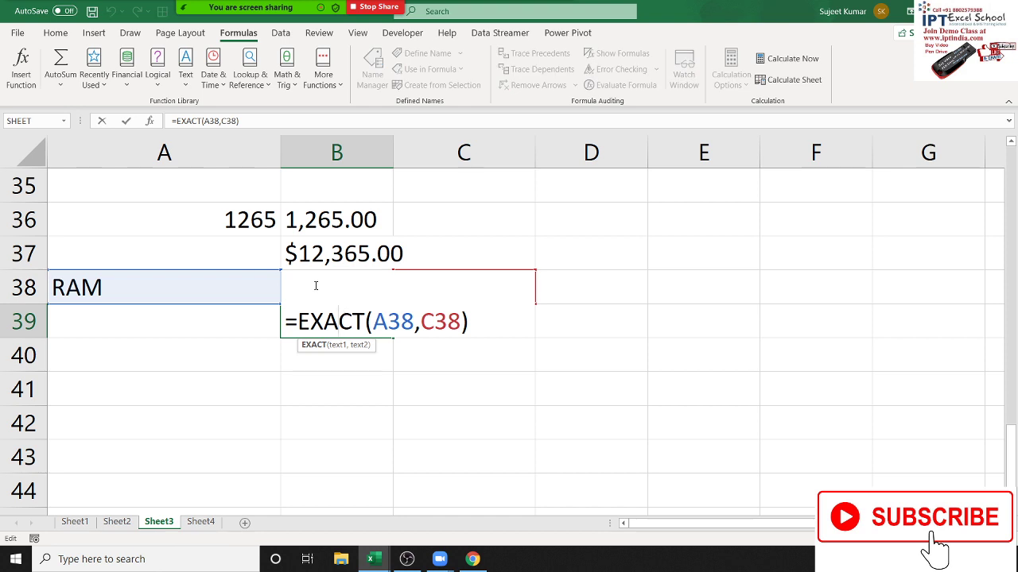
pyautogui.press('Return')
pyautogui.click(340, 321)
pyautogui.doubleClick(339, 320)
pyautogui.moveTo(461, 273); pyautogui.dragTo(369, 286)
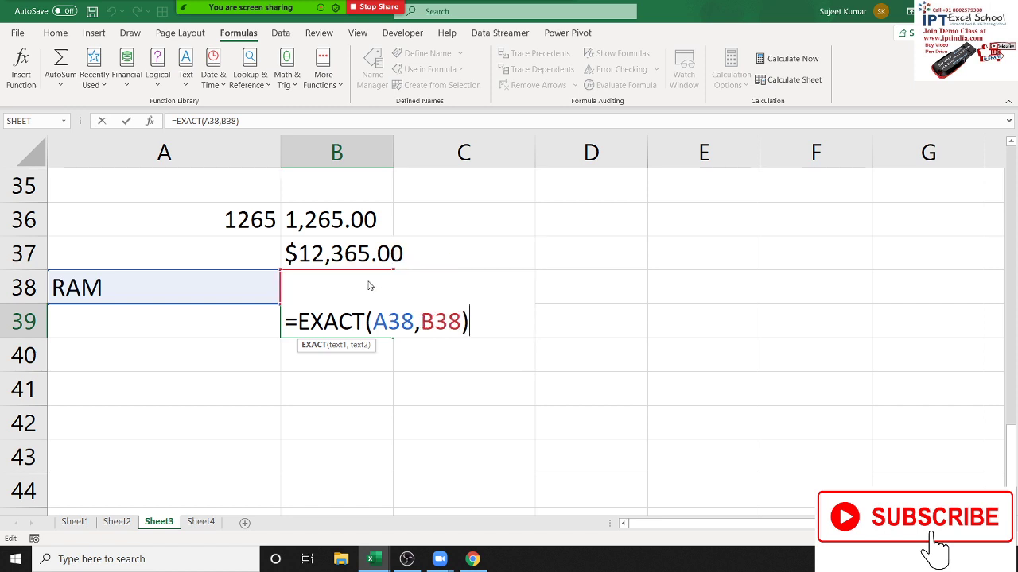
pyautogui.press('Return')
pyautogui.click(137, 405)
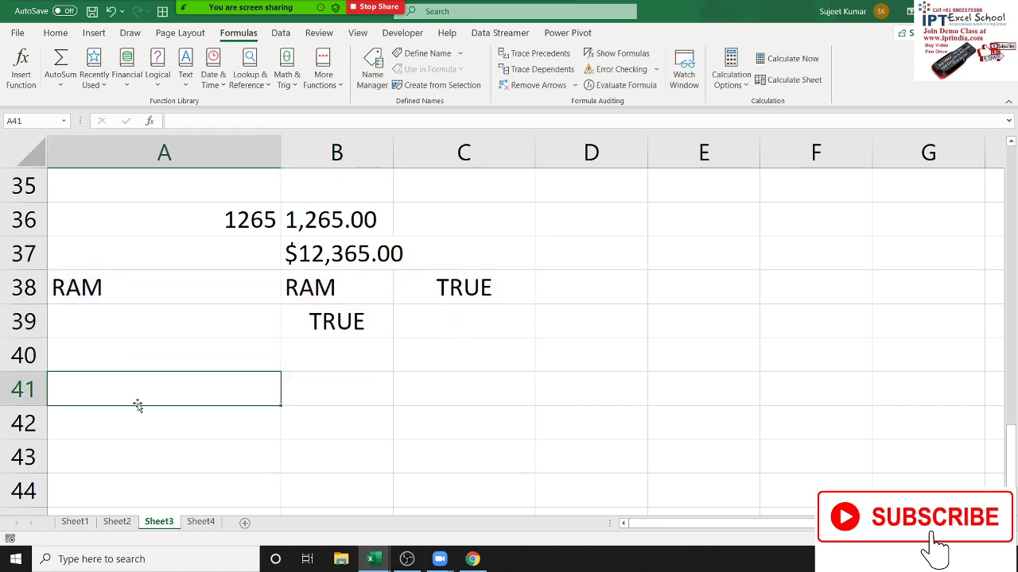
# Open the Text function list and scroll down to the T function's description.
pyautogui.click(184, 86)
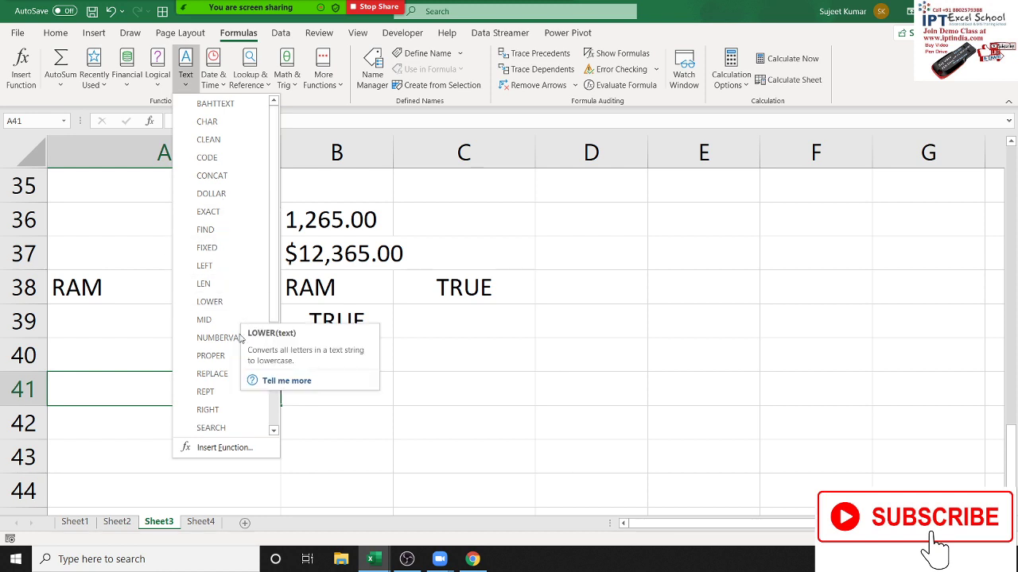
pyautogui.scroll(-3, 237, 367)
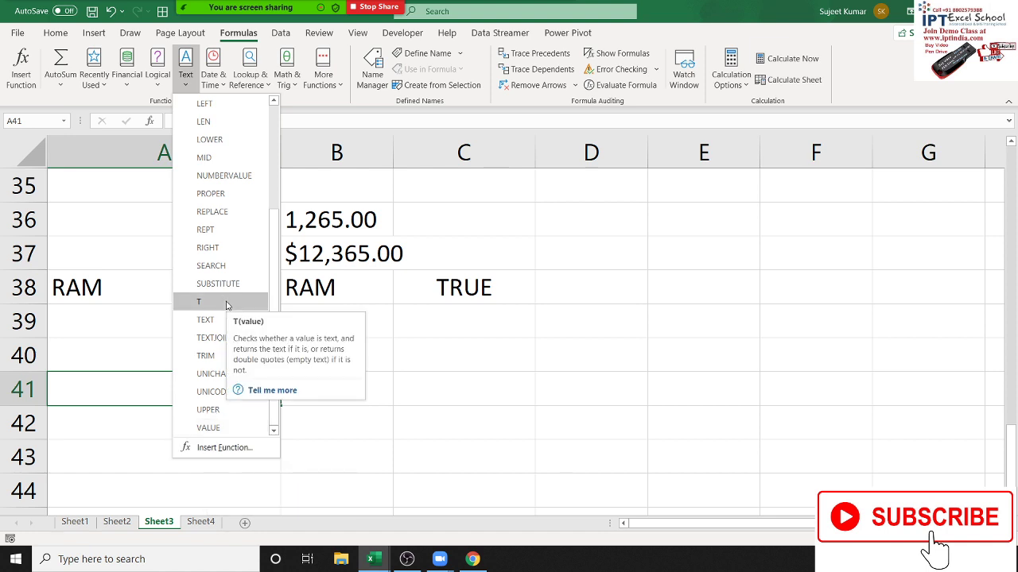
# Enter 52, 36, 63, 6232, 25 and 63 down A41:A46.
pyautogui.click(136, 390)
pyautogui.write('52')
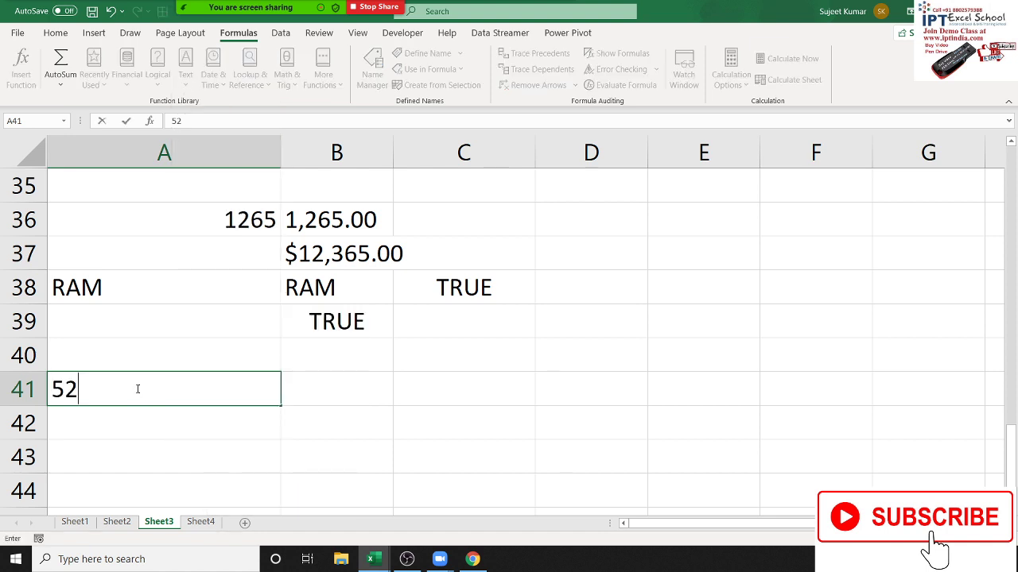
pyautogui.press('Return')
pyautogui.write('36')
pyautogui.press('Return')
pyautogui.write('63')
pyautogui.press('Return')
pyautogui.write('6232')
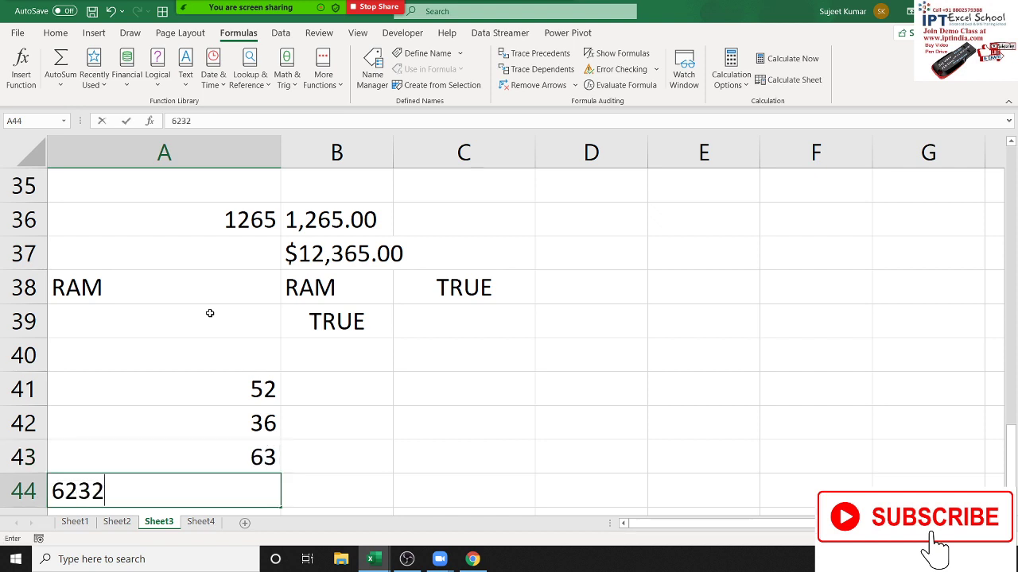
pyautogui.press('Return')
pyautogui.write('25')
pyautogui.press('Return')
pyautogui.write('63')
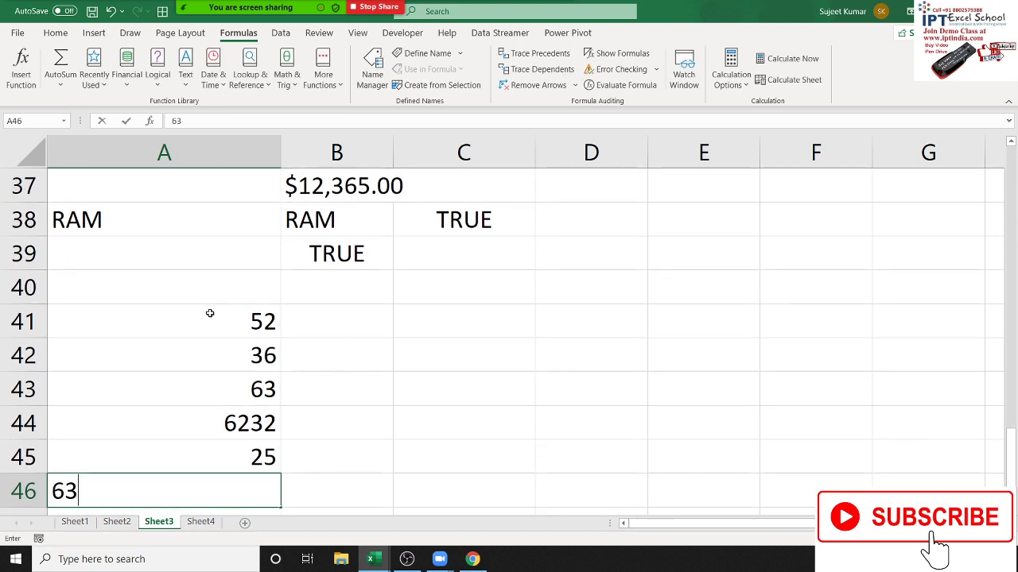
pyautogui.press('Return')
# Overwrite A43 and A45 with the text 'as'.
pyautogui.click(267, 356)
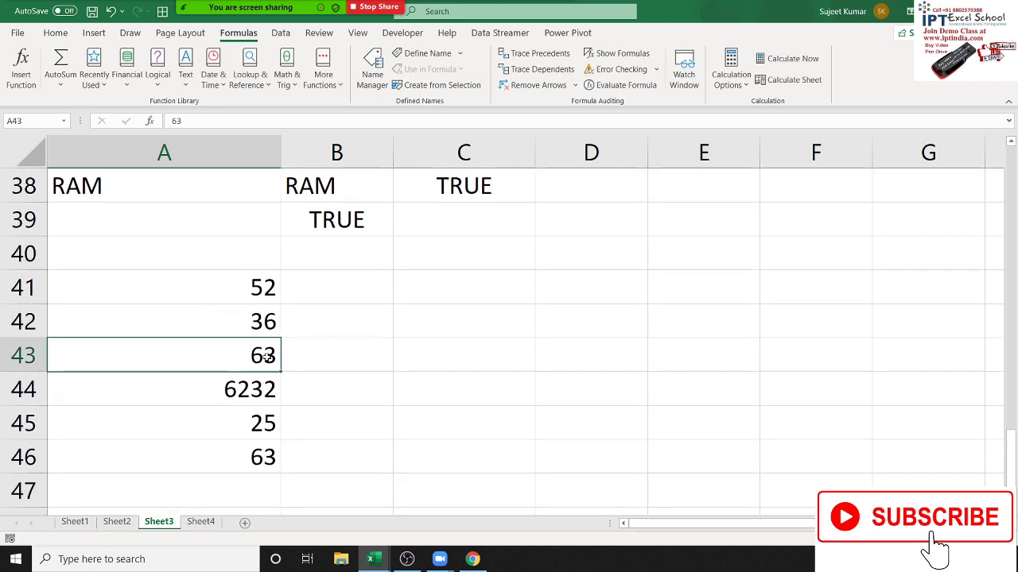
pyautogui.write('as')
pyautogui.press('Return')
pyautogui.click(249, 427)
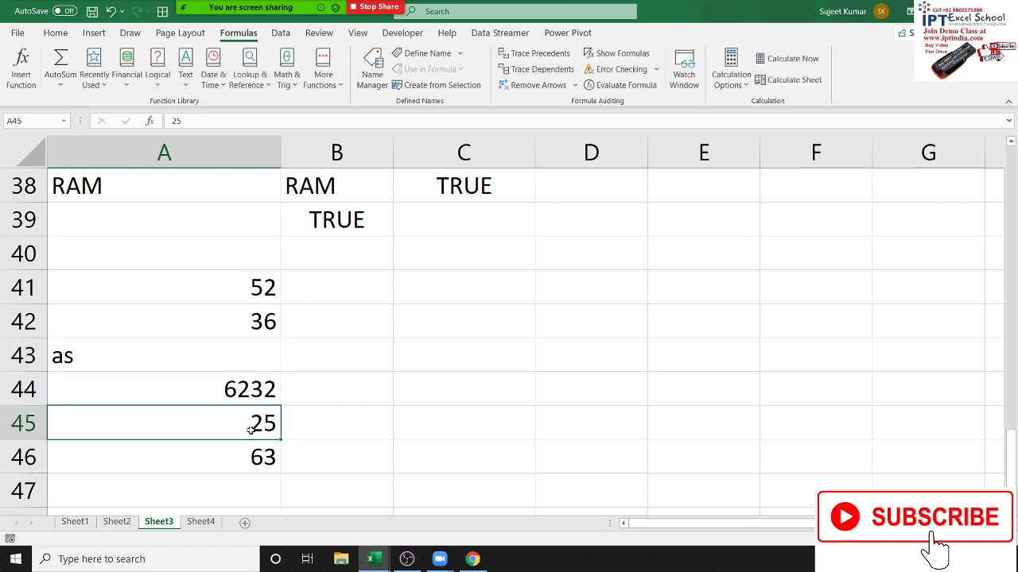
pyautogui.write('as')
pyautogui.click(377, 409)
# Enter =T(A41) in B41 and fill it down to B46 with Ctrl+D.
pyautogui.click(315, 291)
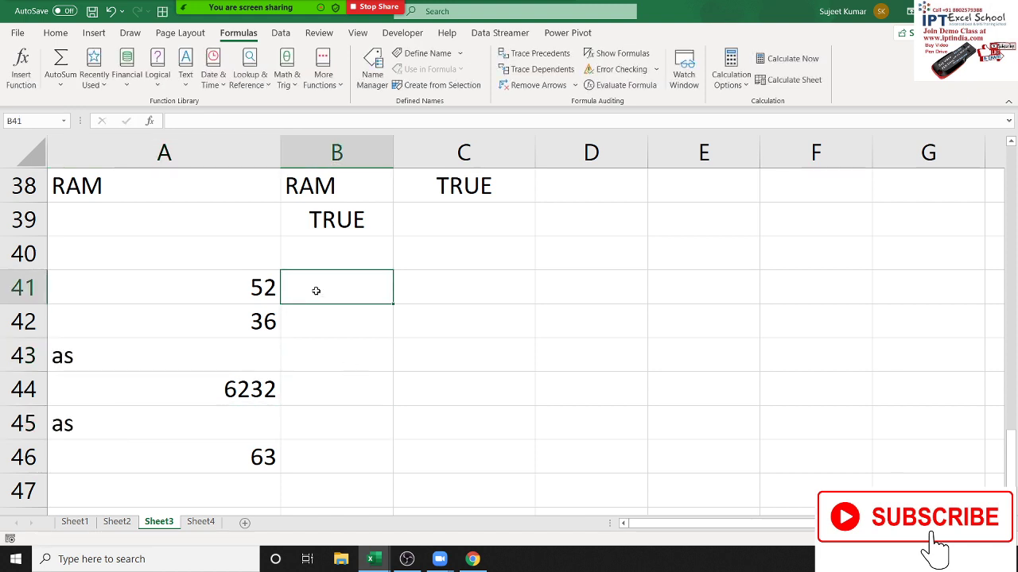
pyautogui.write('t')
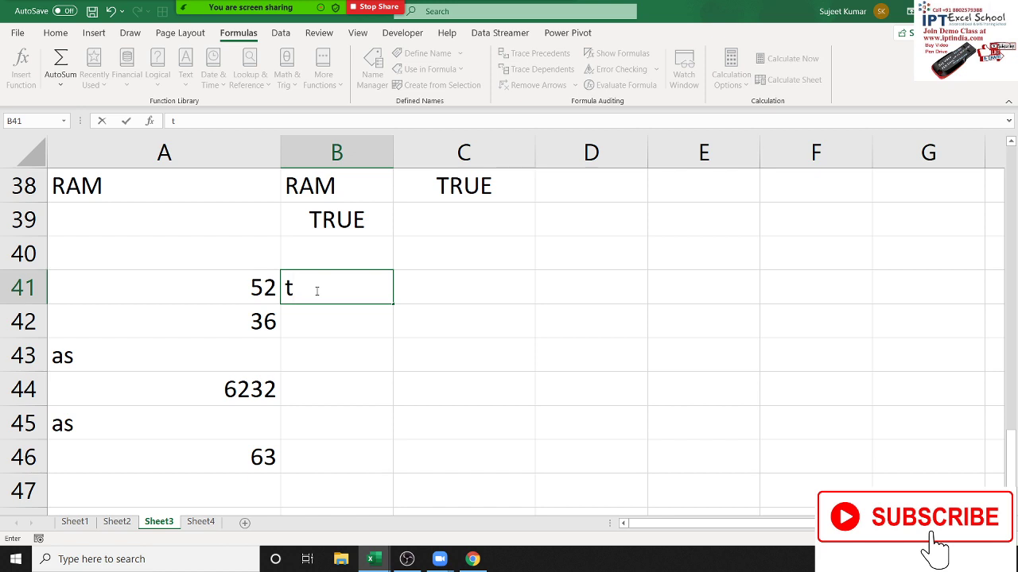
pyautogui.press('BackSpace')
pyautogui.write('=t')
pyautogui.press('Tab')
pyautogui.press('Left')
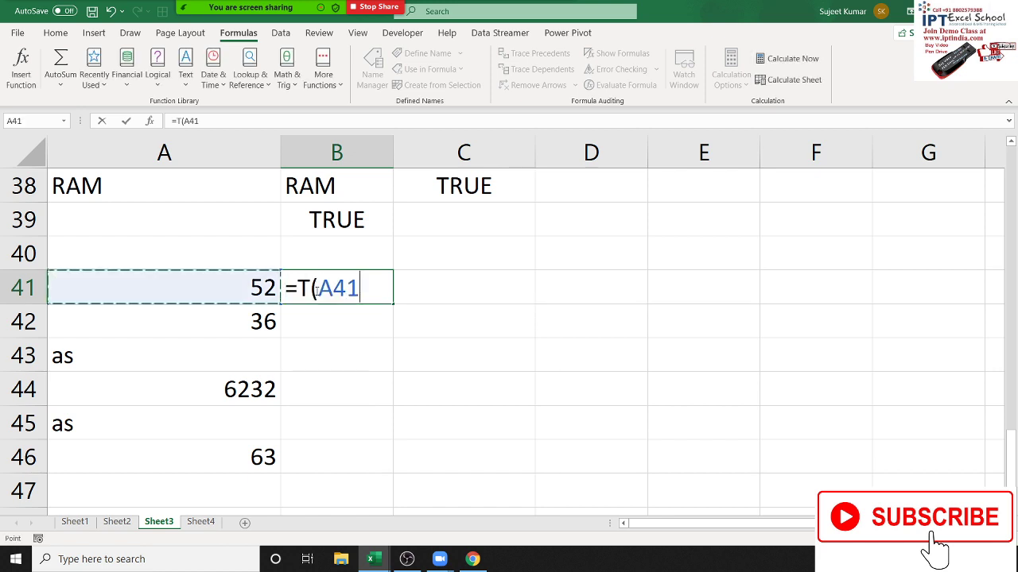
pyautogui.press('Return')
pyautogui.press('Up')
pyautogui.press('Left')
pyautogui.press('Down')
pyautogui.press('Down')
pyautogui.press('Down')
pyautogui.press('Right')
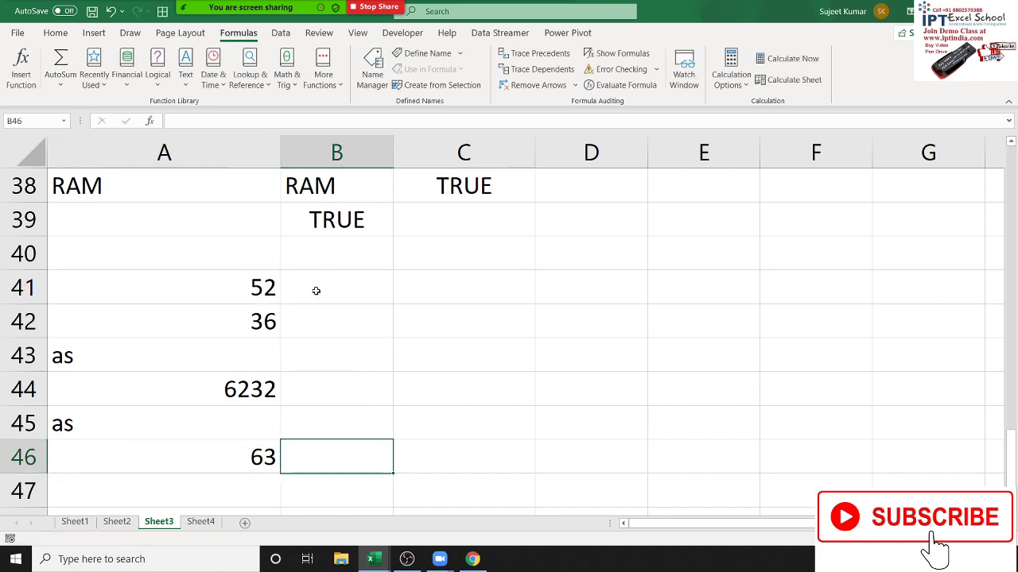
pyautogui.hotkey('shift', 'Up')
pyautogui.hotkey('shift', 'Up')
pyautogui.hotkey('shift', 'Up')
pyautogui.hotkey('shift', 'Up')
pyautogui.hotkey('ctrl', 'd')
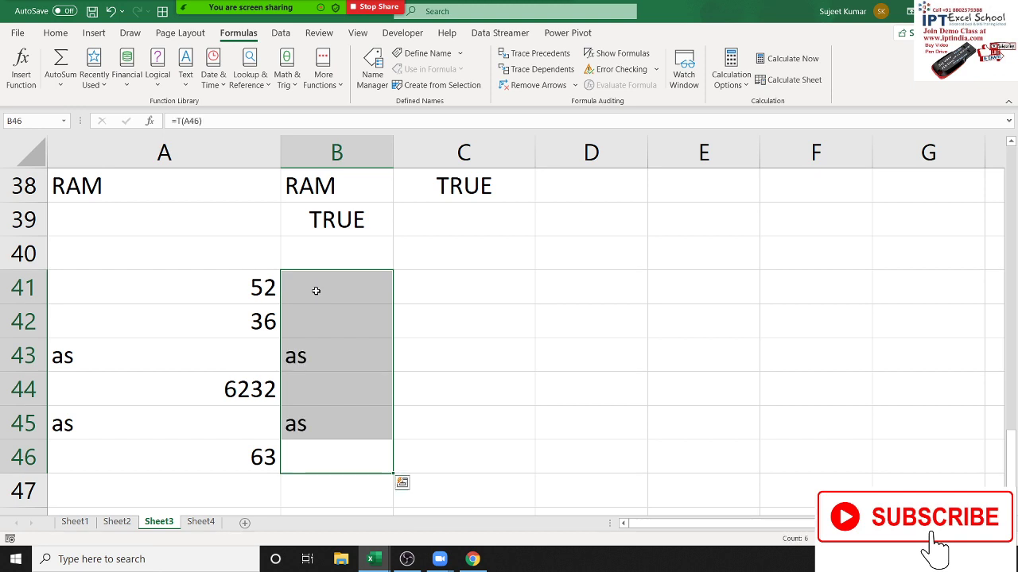
# Enter =N(A41) in C41, fill it down to C46, and review the results.
pyautogui.press('Up')
pyautogui.press('Up')
pyautogui.press('Up')
pyautogui.press('Up')
pyautogui.press('Right')
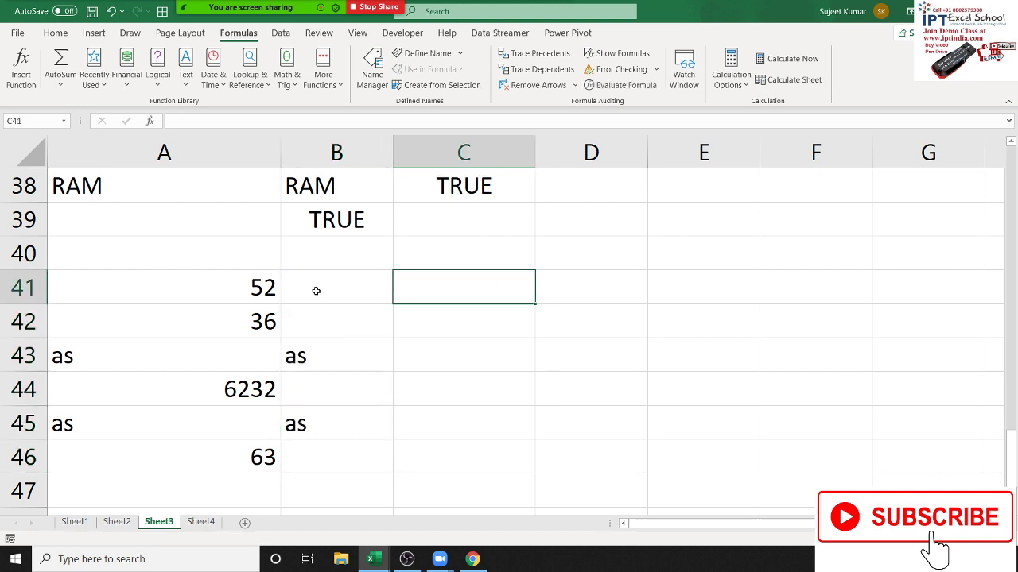
pyautogui.write('=n')
pyautogui.press('Tab')
pyautogui.press('Left')
pyautogui.press('Left')
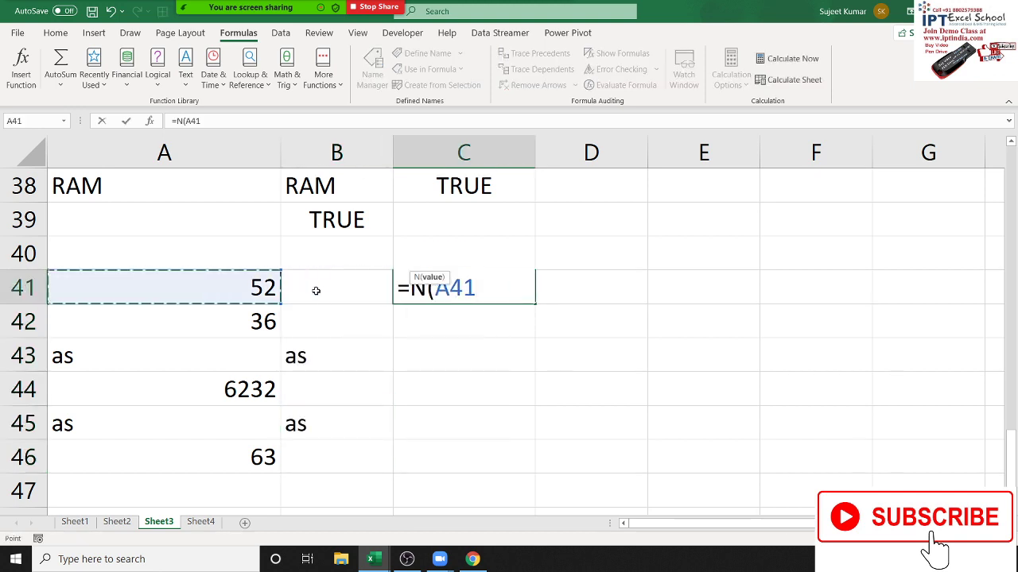
pyautogui.press('Return')
pyautogui.press('Left')
pyautogui.press('Down')
pyautogui.press('Down')
pyautogui.press('Down')
pyautogui.press('Right')
pyautogui.hotkey('shift', 'Up')
pyautogui.hotkey('shift', 'Up')
pyautogui.hotkey('shift', 'Up')
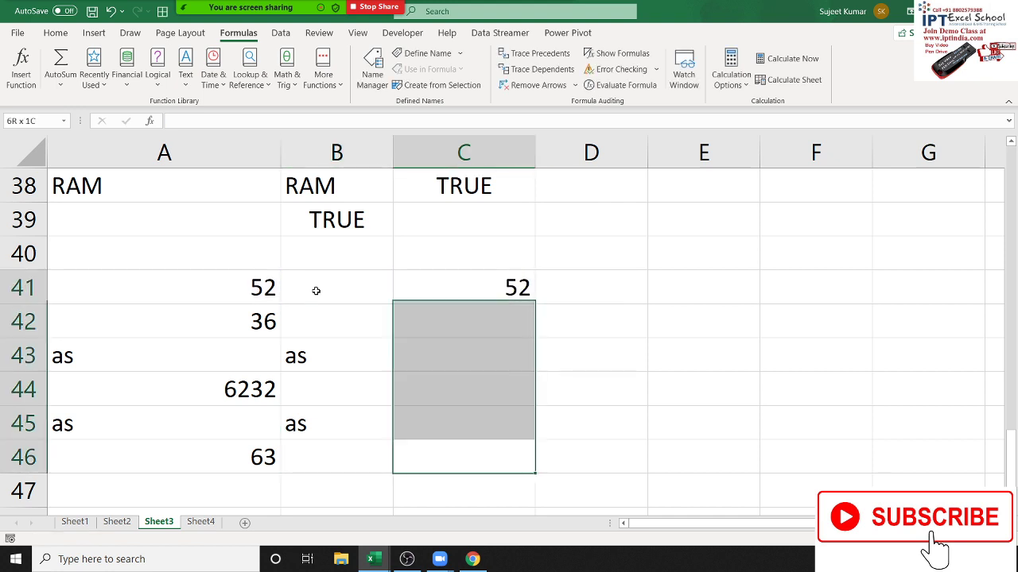
pyautogui.hotkey('shift', 'Up')
pyautogui.hotkey('ctrl', 'd')
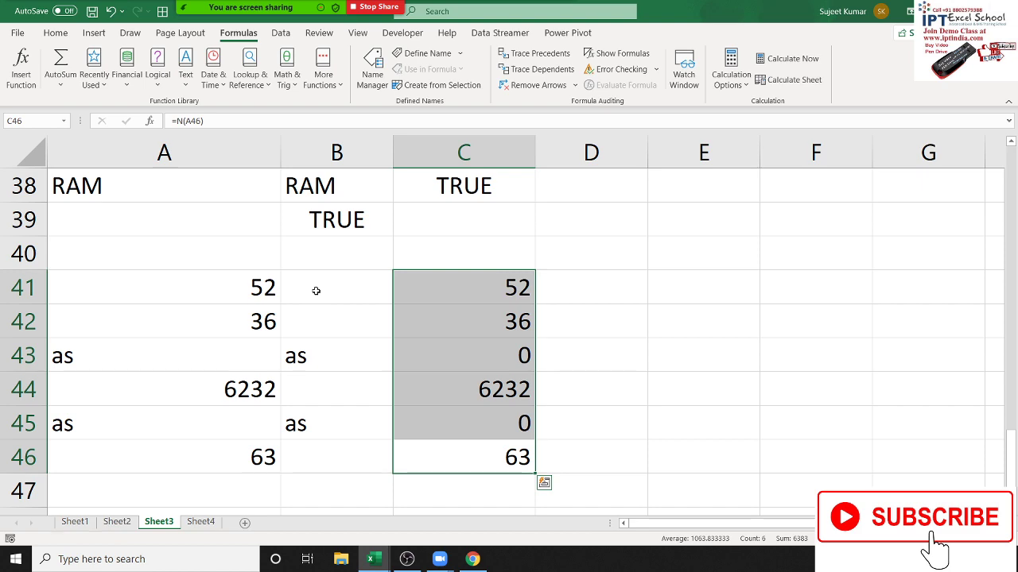
pyautogui.press('Up')
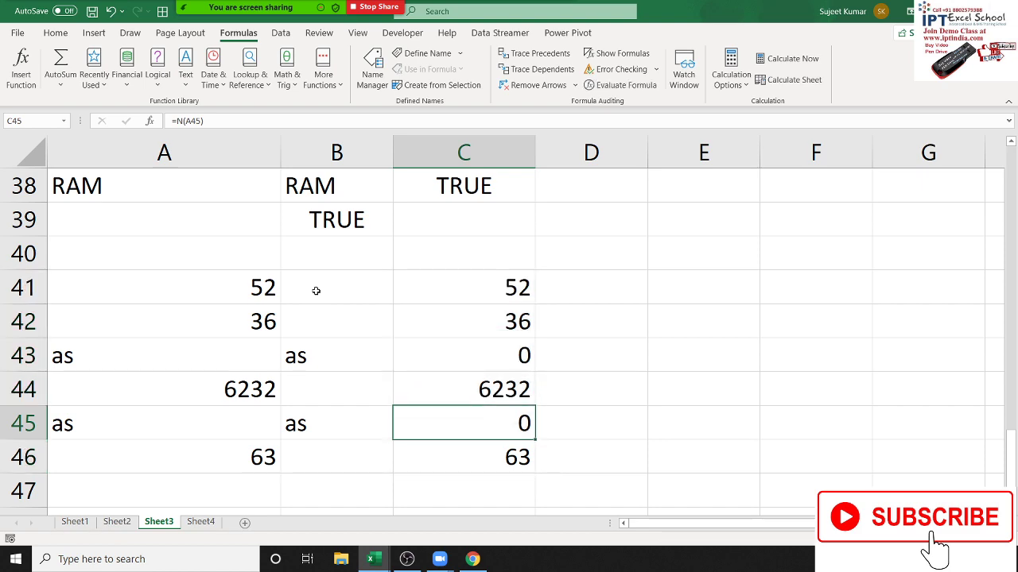
pyautogui.press('Up')
pyautogui.press('Up')
pyautogui.press('Up')
pyautogui.press('Up')
pyautogui.press('Up')
pyautogui.press('Up')
pyautogui.press('Up')
pyautogui.press('Up')
pyautogui.press('Up')
pyautogui.press('Up')
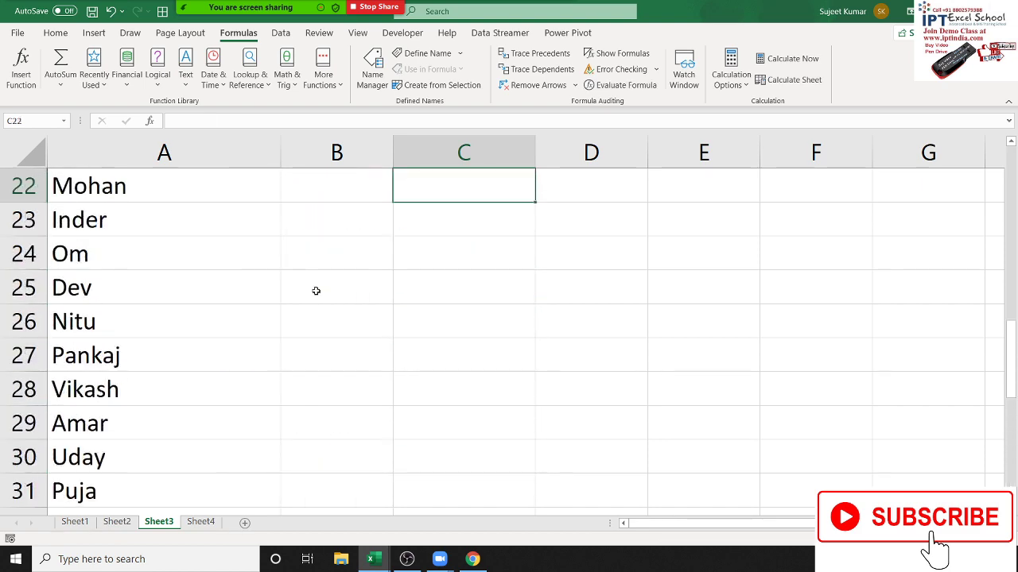
pyautogui.press('Up')
pyautogui.press('Up')
pyautogui.press('Up')
pyautogui.press('Up')
pyautogui.press('Up')
pyautogui.press('Up')
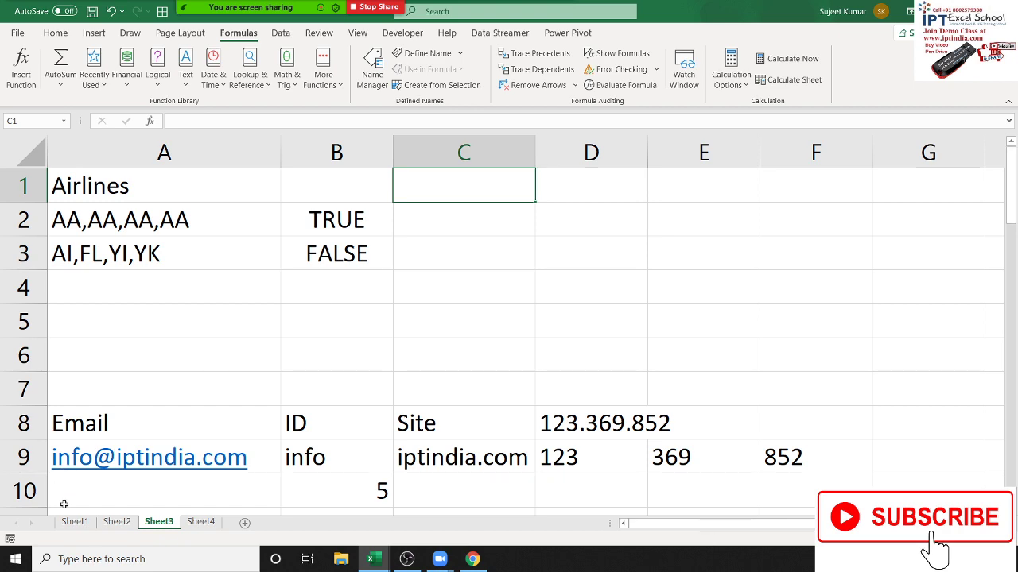
# Look through Sheet1 to Sheet4, then add a new Sheet5.
pyautogui.click(85, 525)
pyautogui.click(113, 525)
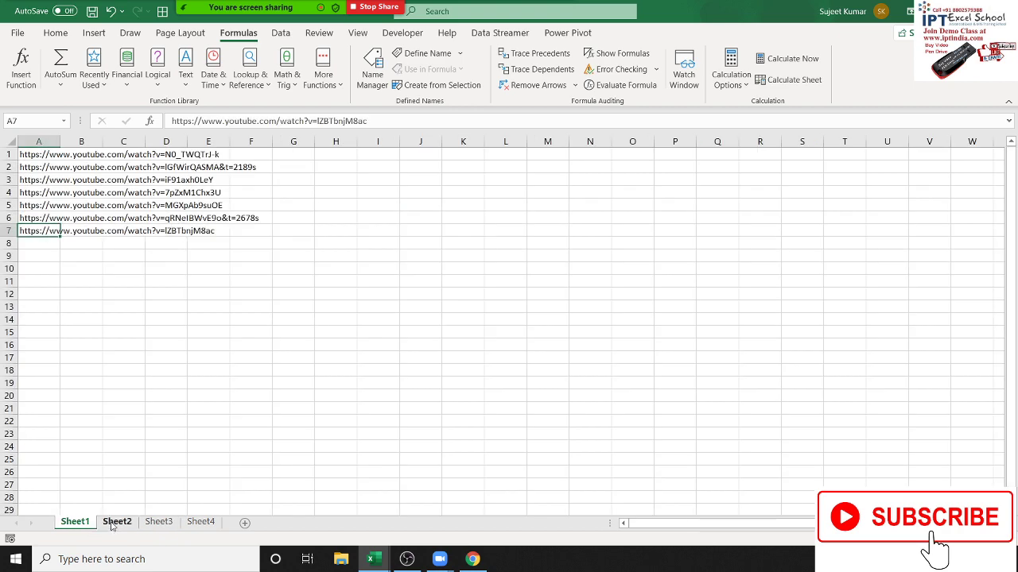
pyautogui.click(156, 525)
pyautogui.click(201, 524)
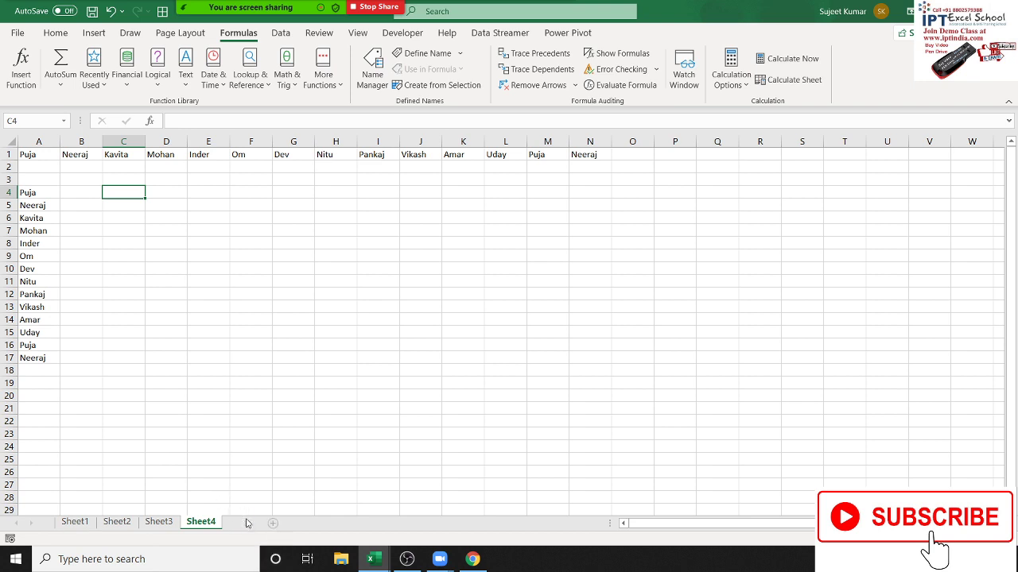
pyautogui.click(245, 523)
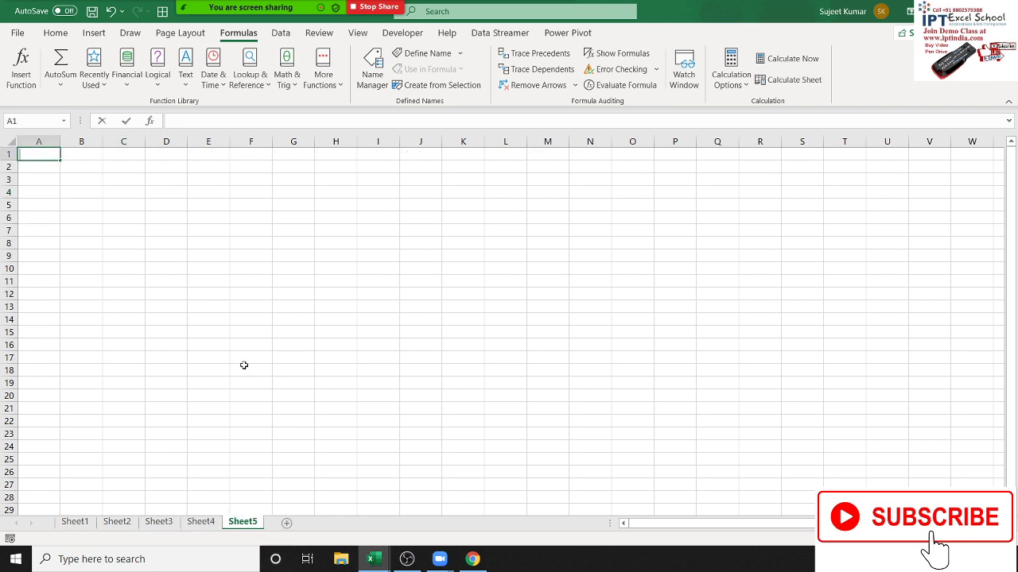
# Type the header Name in A1, widen column A, and enter two full names in A2:A3.
pyautogui.write('Name')
pyautogui.press('Return')
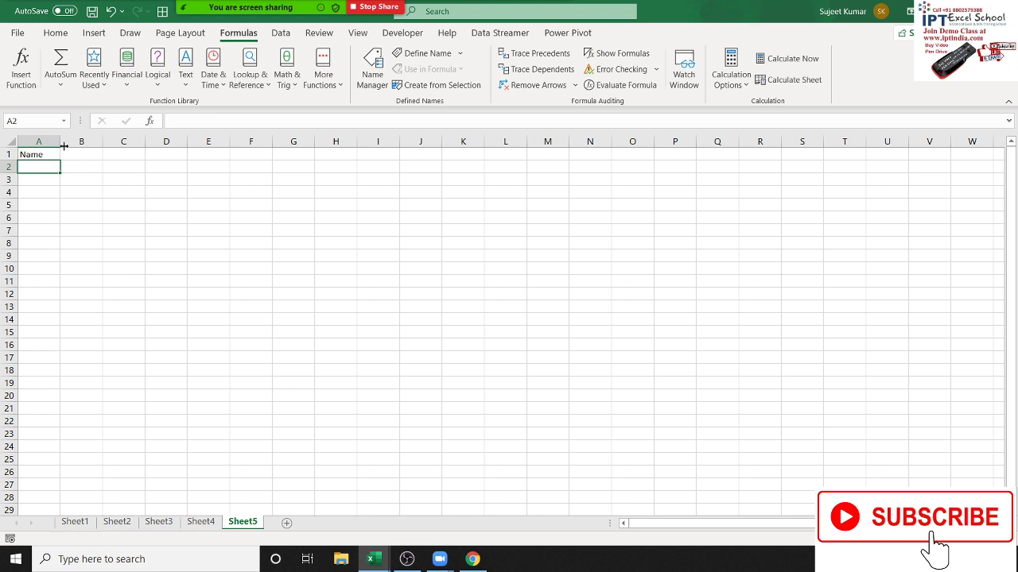
pyautogui.moveTo(64, 145); pyautogui.dragTo(133, 146)
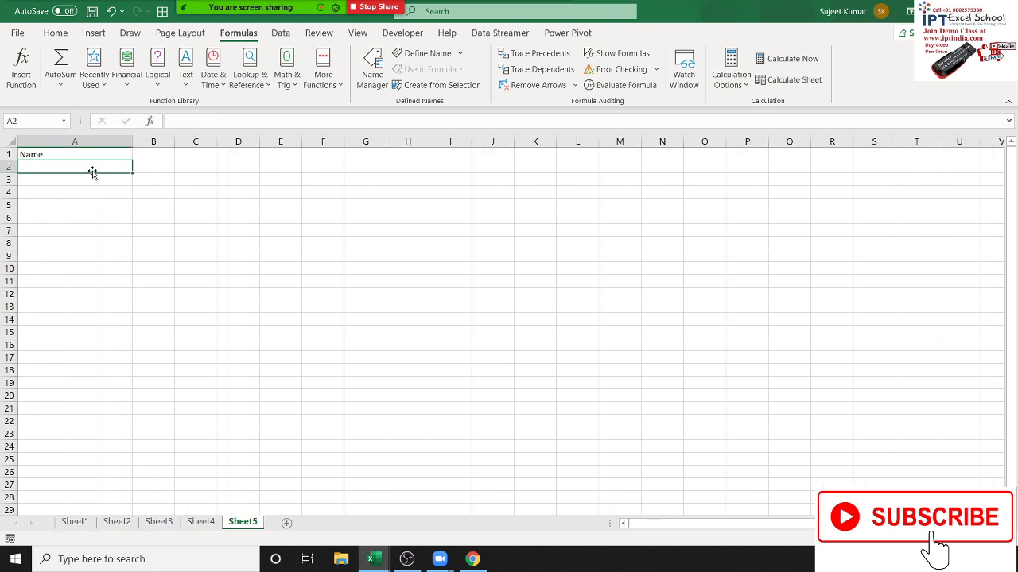
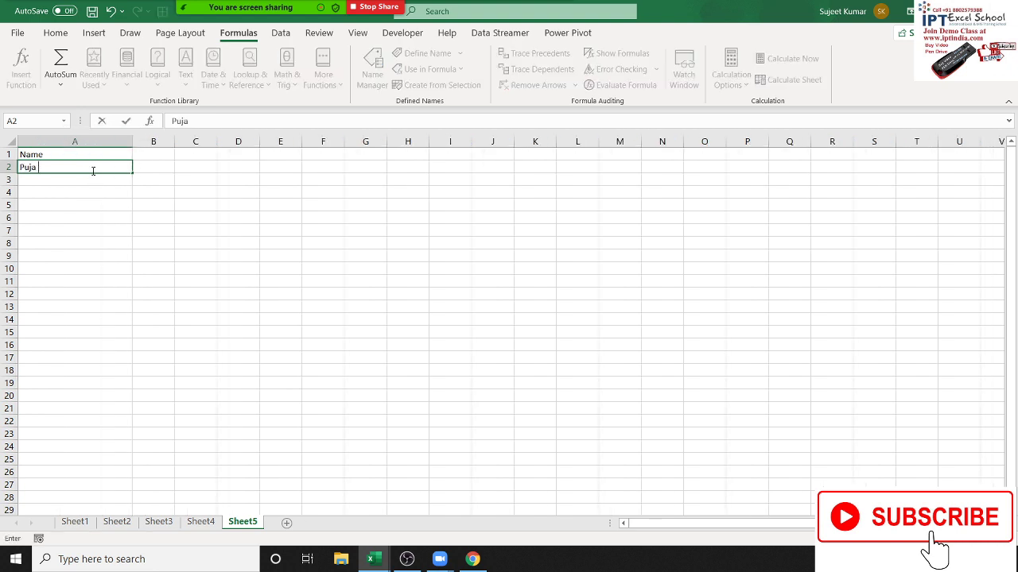
pyautogui.press('Return')
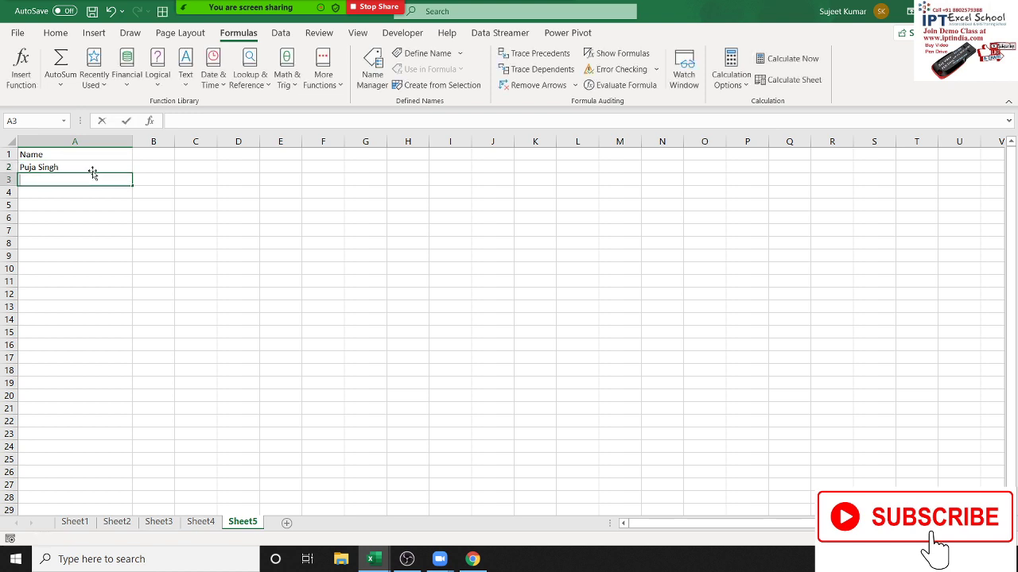
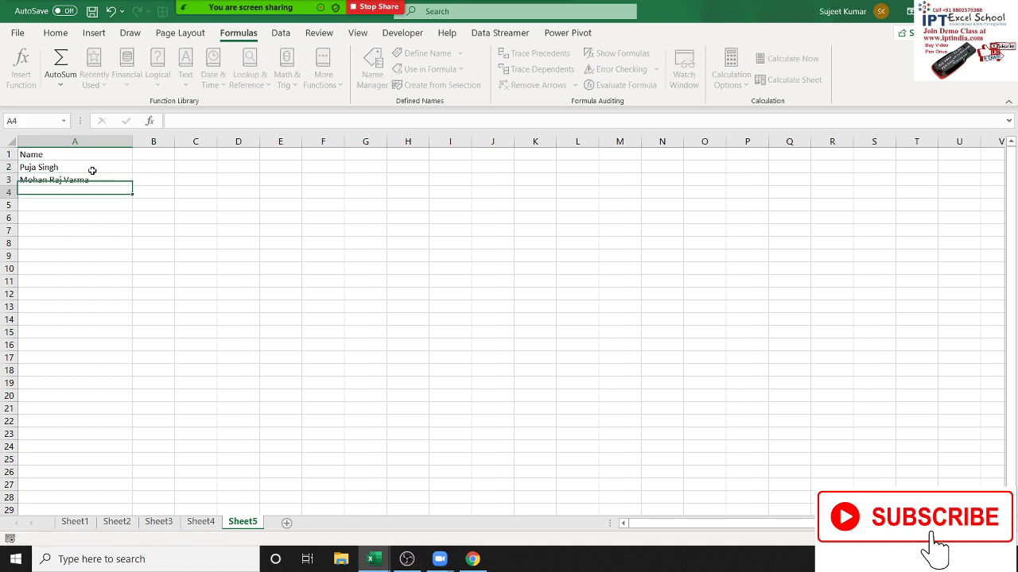
pyautogui.press('Return')
# Add the headers F in B1 and L in C1.
pyautogui.press('Up')
pyautogui.press('Up')
pyautogui.press('Up')
pyautogui.press('Right')
pyautogui.write('F')
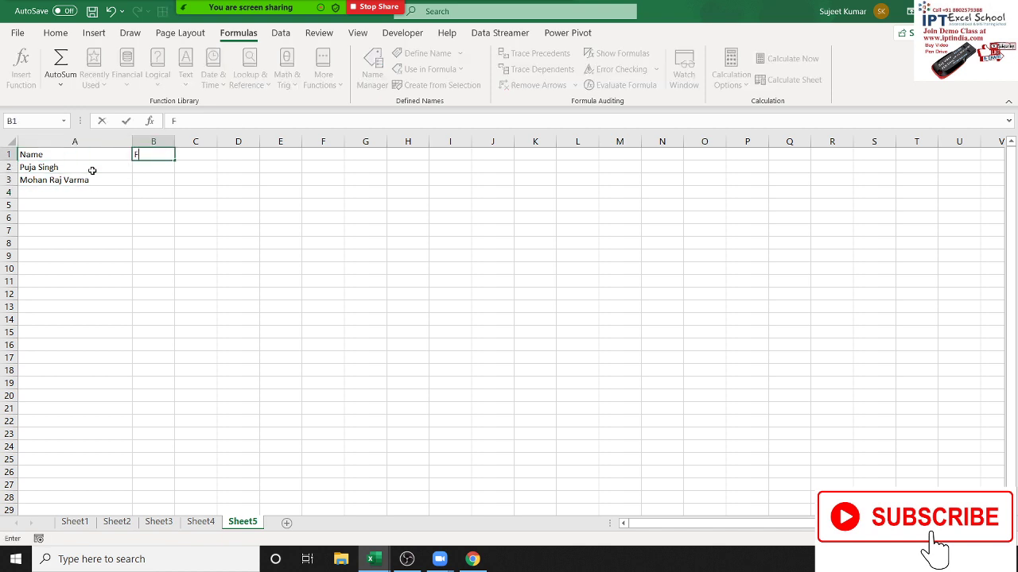
pyautogui.press('Tab')
pyautogui.write('L')
pyautogui.press('Return')
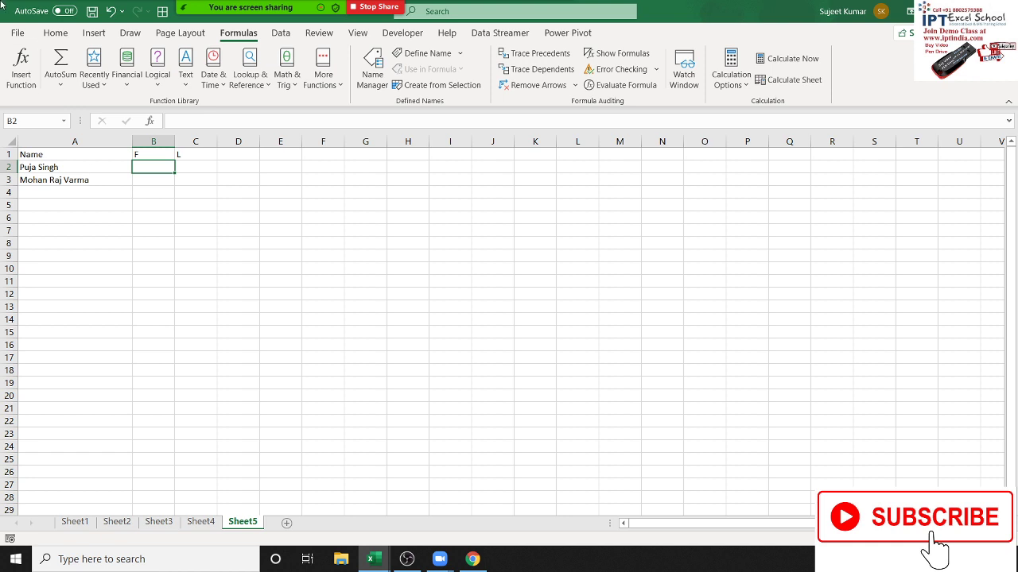
pyautogui.moveTo(318, 6)
pyautogui.click(555, 18)
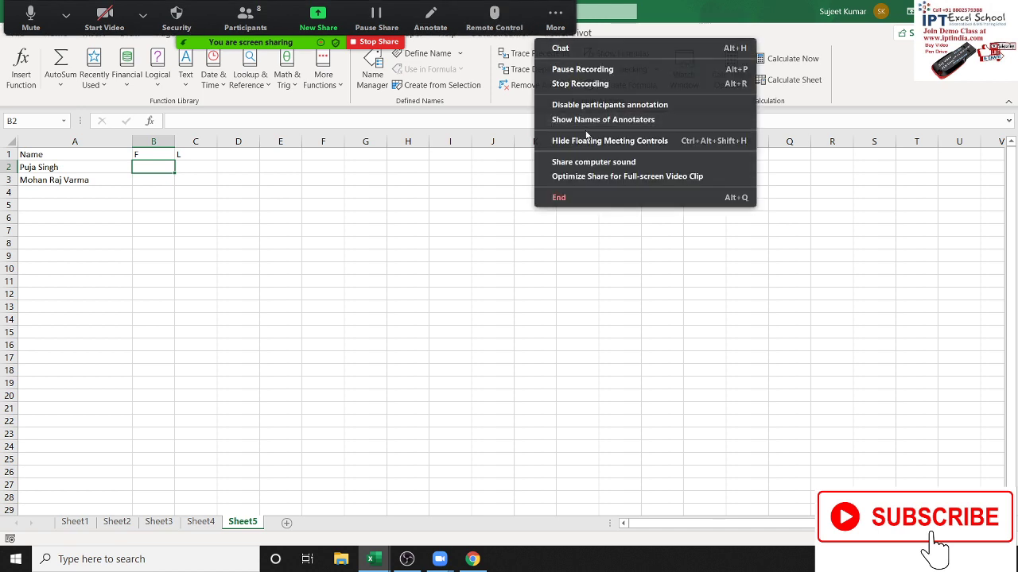
pyautogui.click(597, 205)
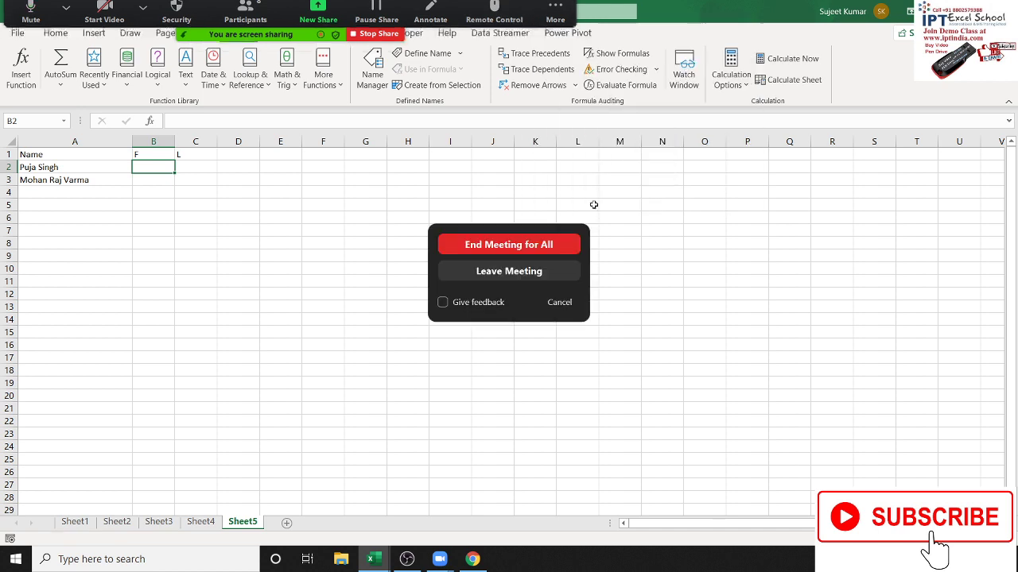
pyautogui.click(489, 244)
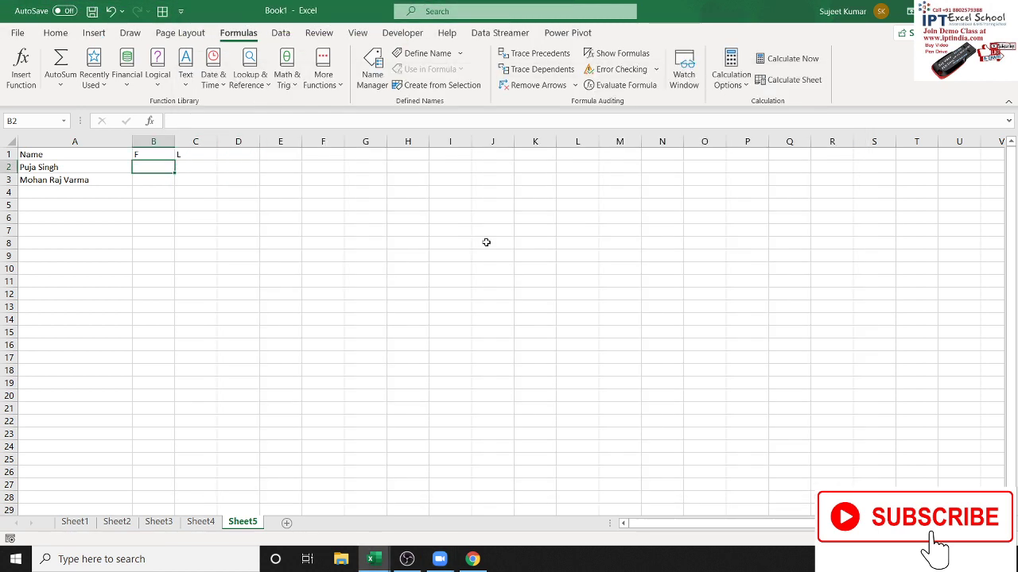